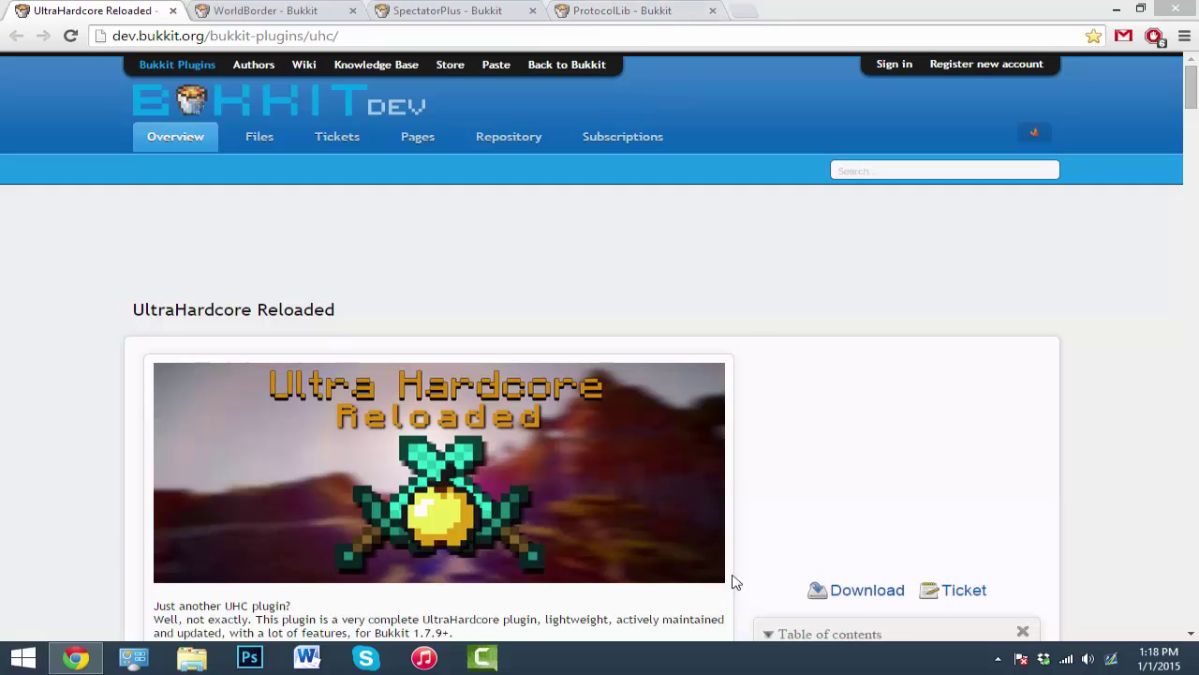
Look over the WorldBorder, SpectatorPlus and ProtocolLib plugin pages
{"action": "left_click", "coordinate": [281, 10]}
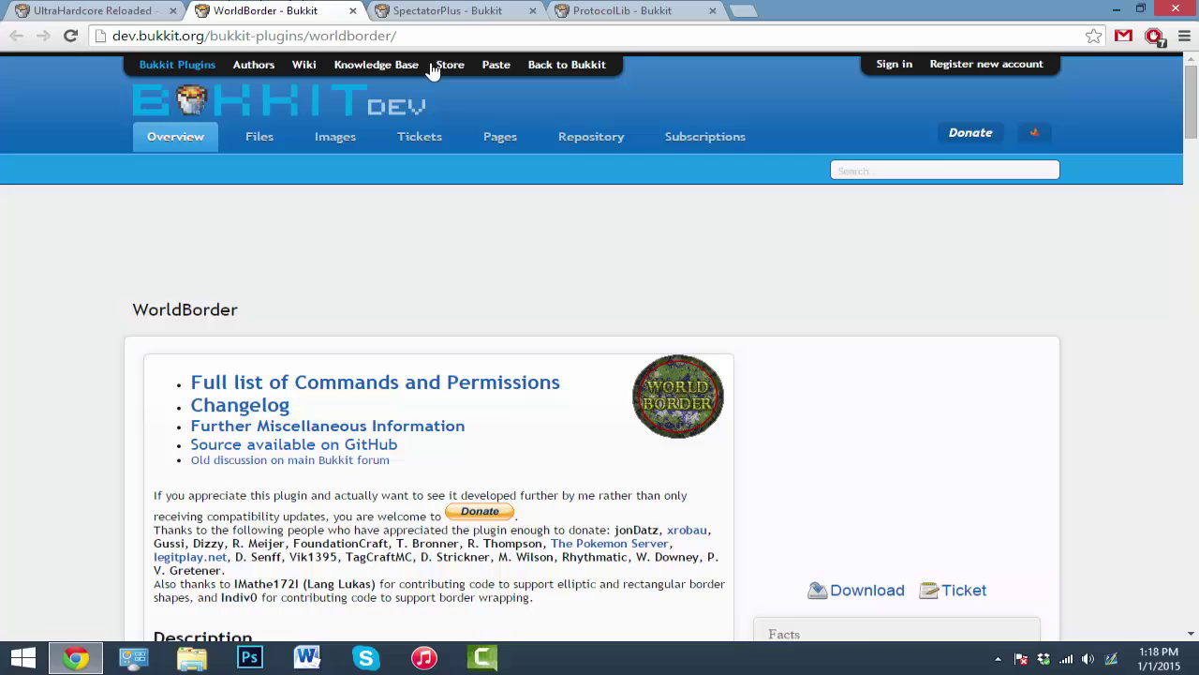
{"action": "left_click", "coordinate": [431, 12]}
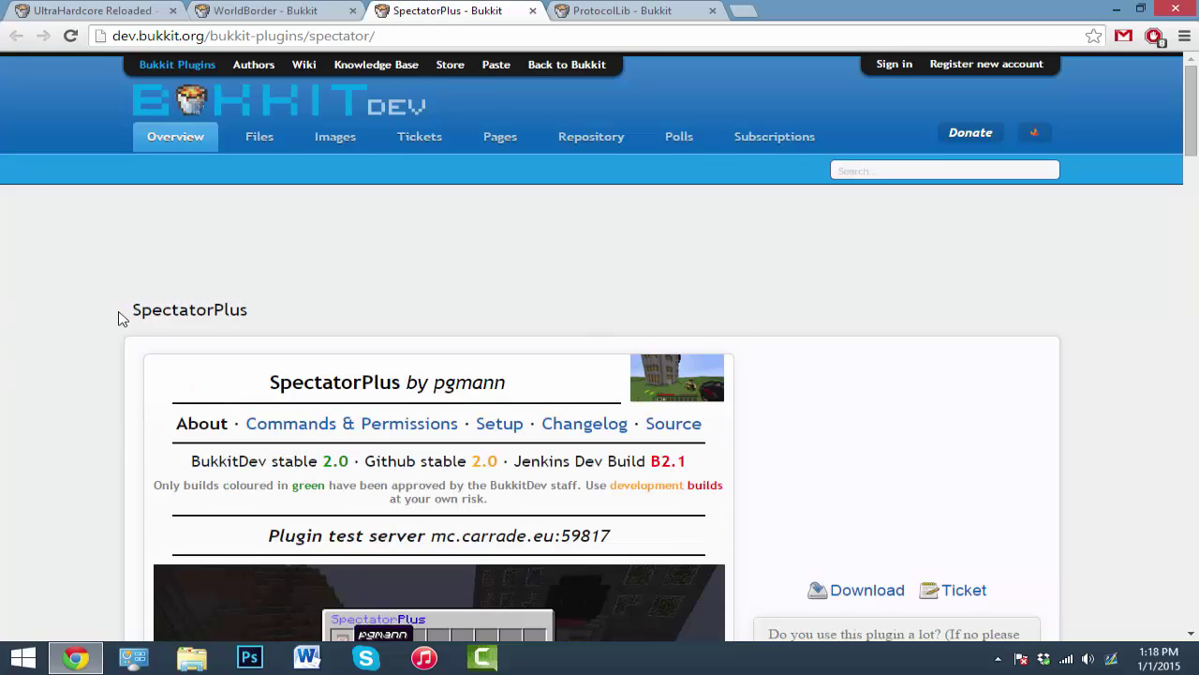
{"action": "left_click", "coordinate": [656, 11]}
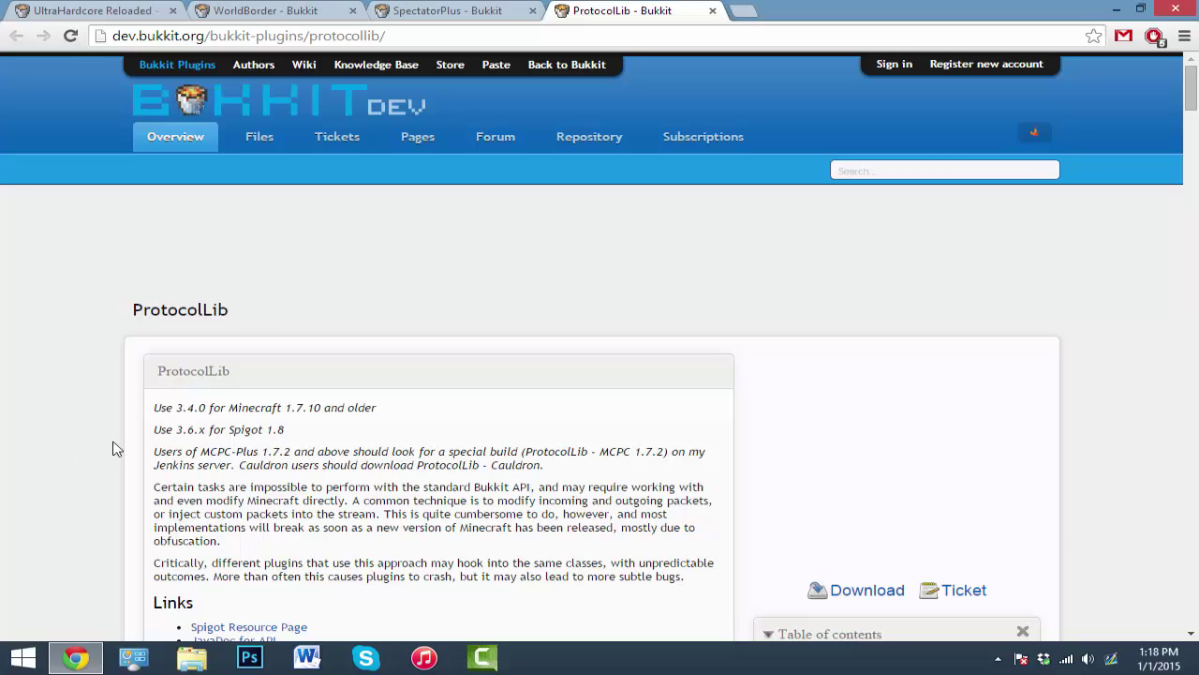
Download ProtocolLib 3.4.0, keep the jar file despite the safety prompt, and close its page
{"action": "left_click", "coordinate": [872, 591]}
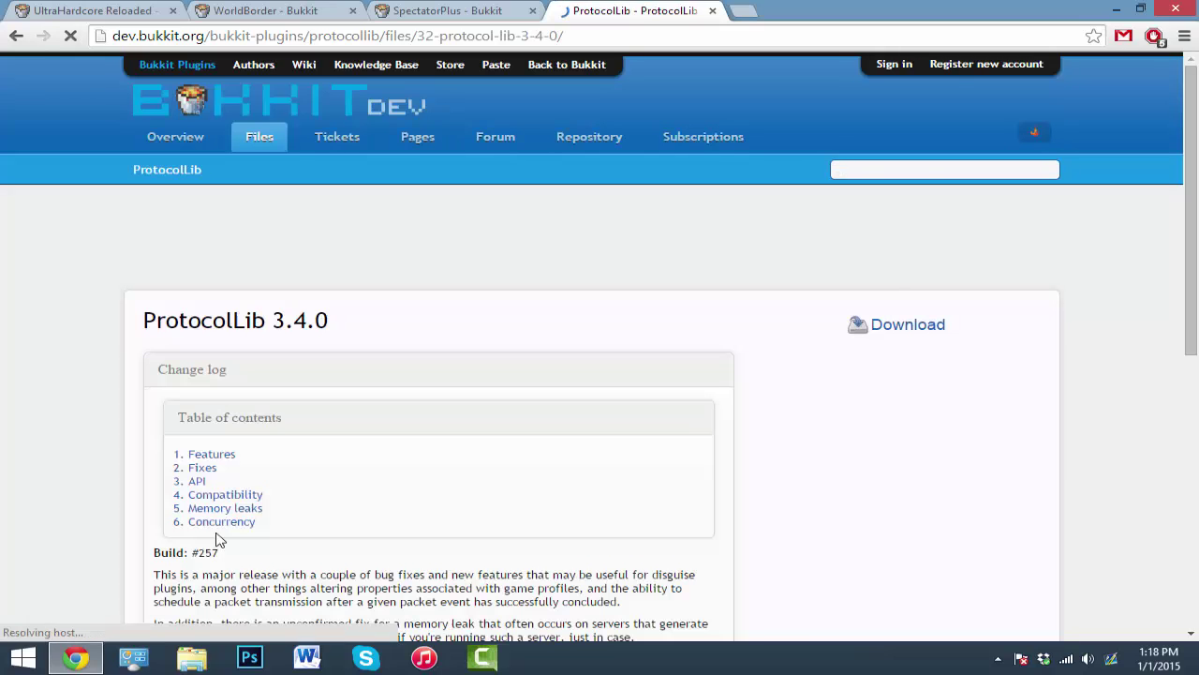
{"action": "left_click", "coordinate": [908, 328]}
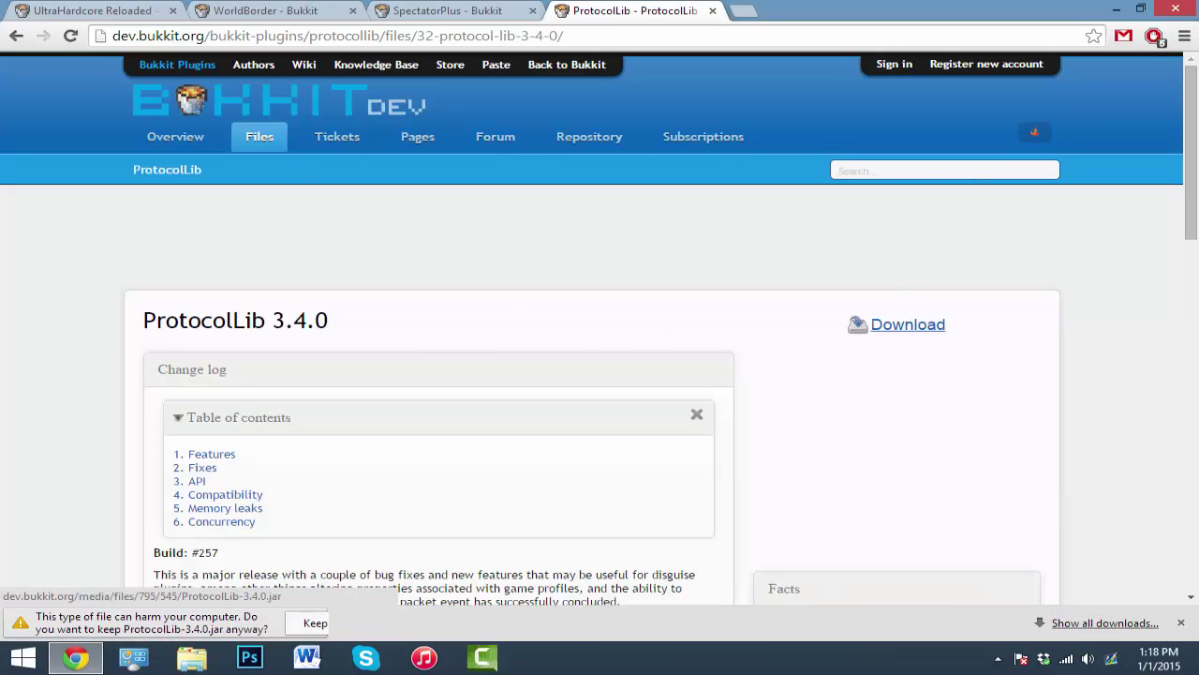
{"action": "left_click", "coordinate": [325, 627]}
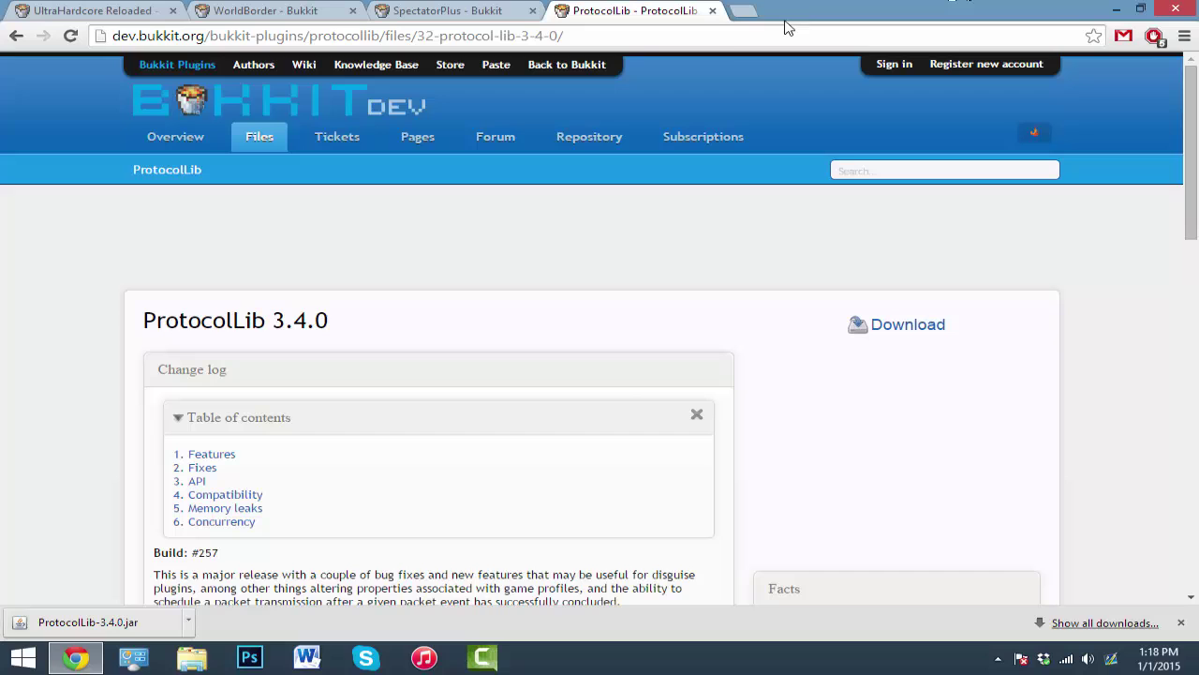
{"action": "left_click", "coordinate": [713, 11]}
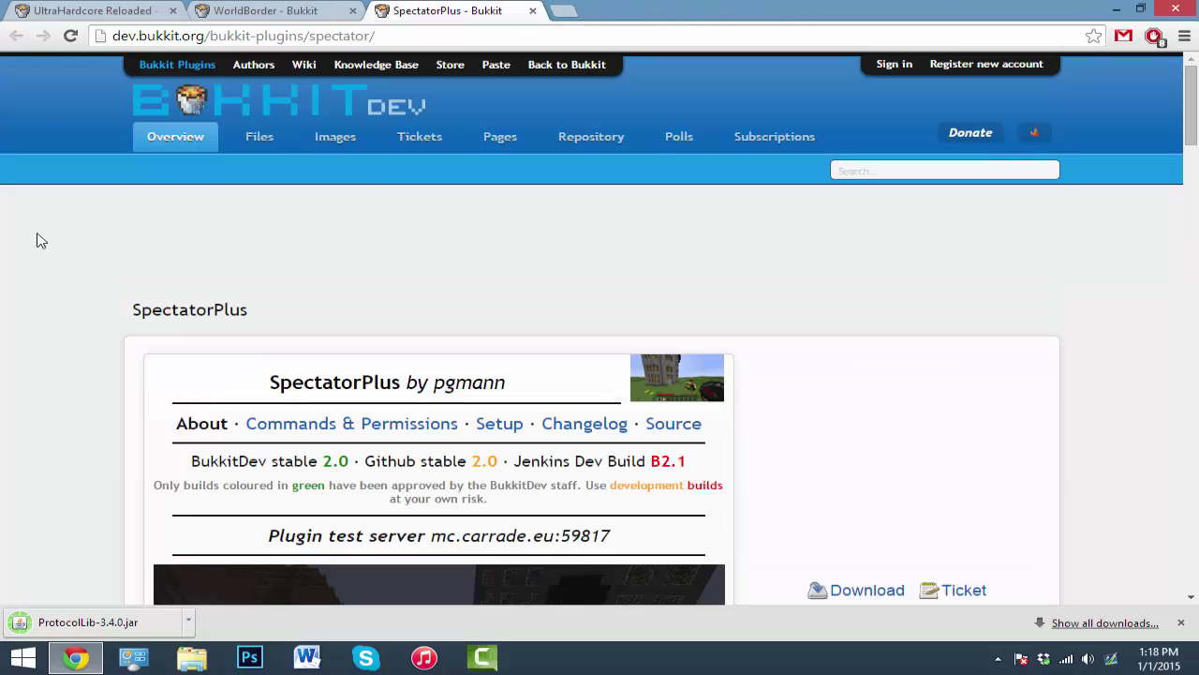
Download SpectatorPlus-S2.0, keep the jar file, and close its page
{"action": "left_click", "coordinate": [896, 589]}
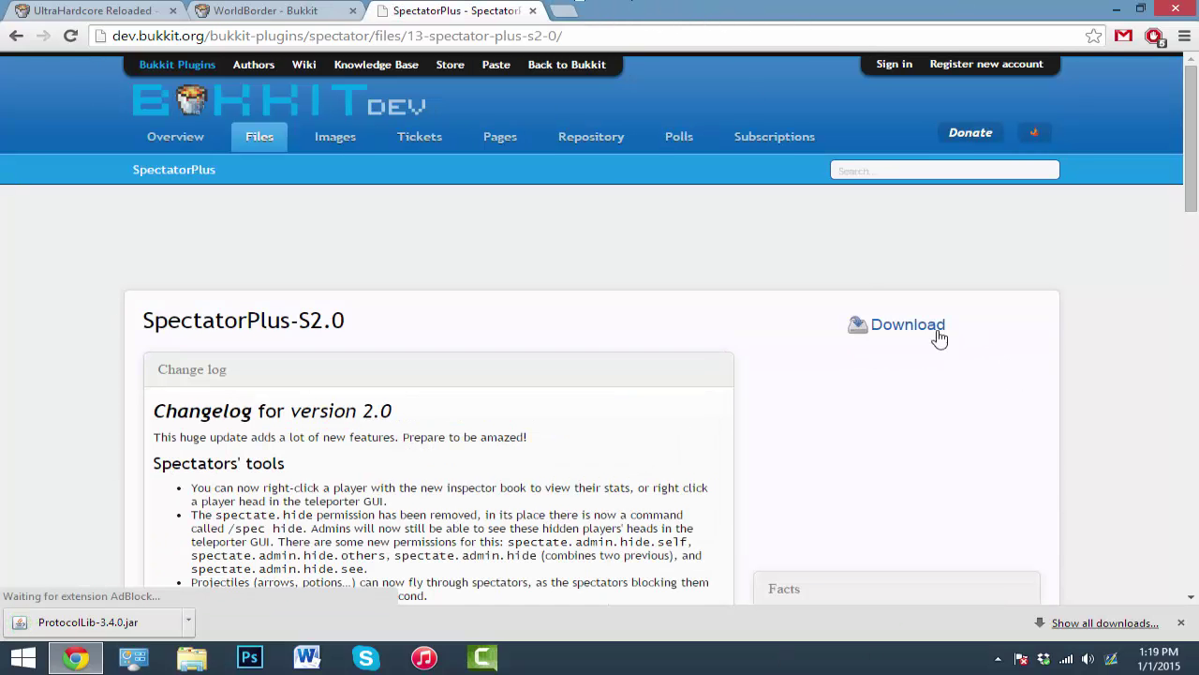
{"action": "left_click", "coordinate": [908, 324]}
{"action": "left_click", "coordinate": [316, 621]}
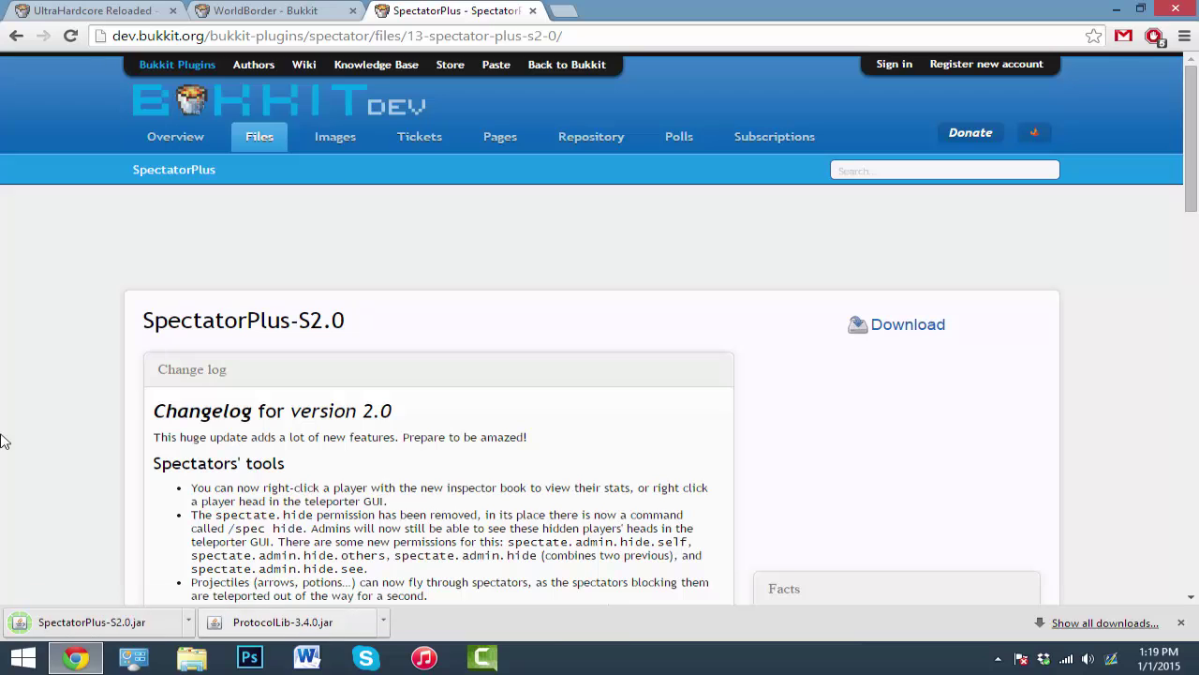
{"action": "left_click", "coordinate": [533, 11]}
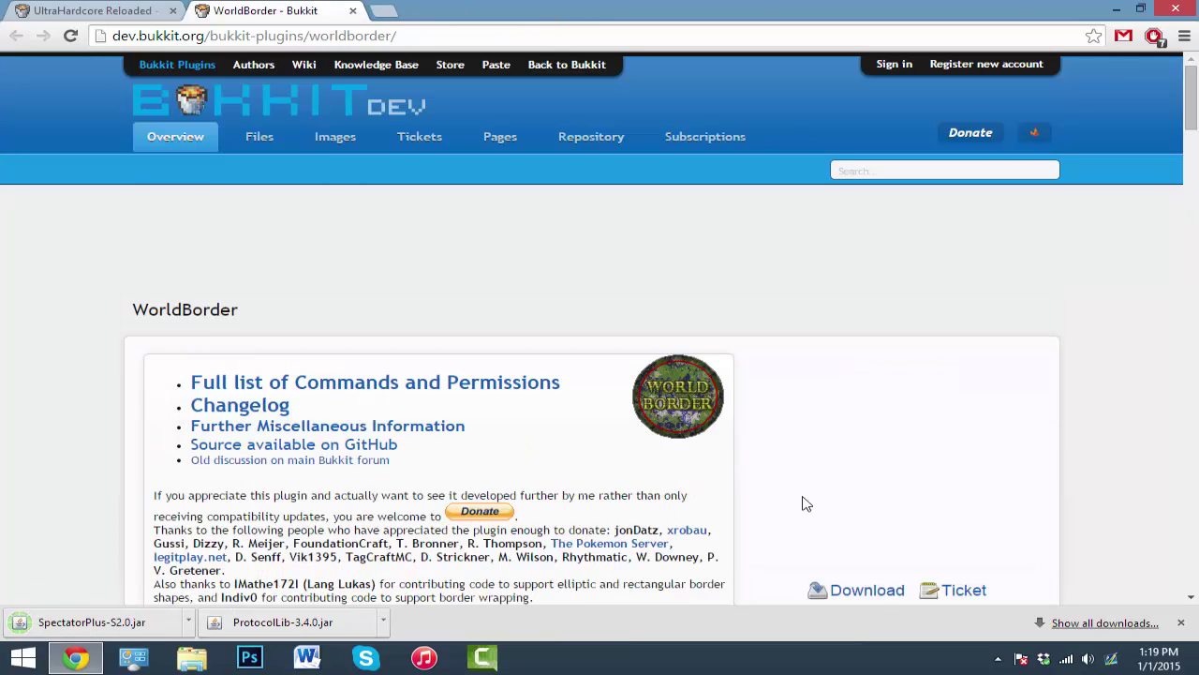
Download WorldBorder 1.8.1, keep the jar file, and close its page
{"action": "left_click", "coordinate": [857, 590]}
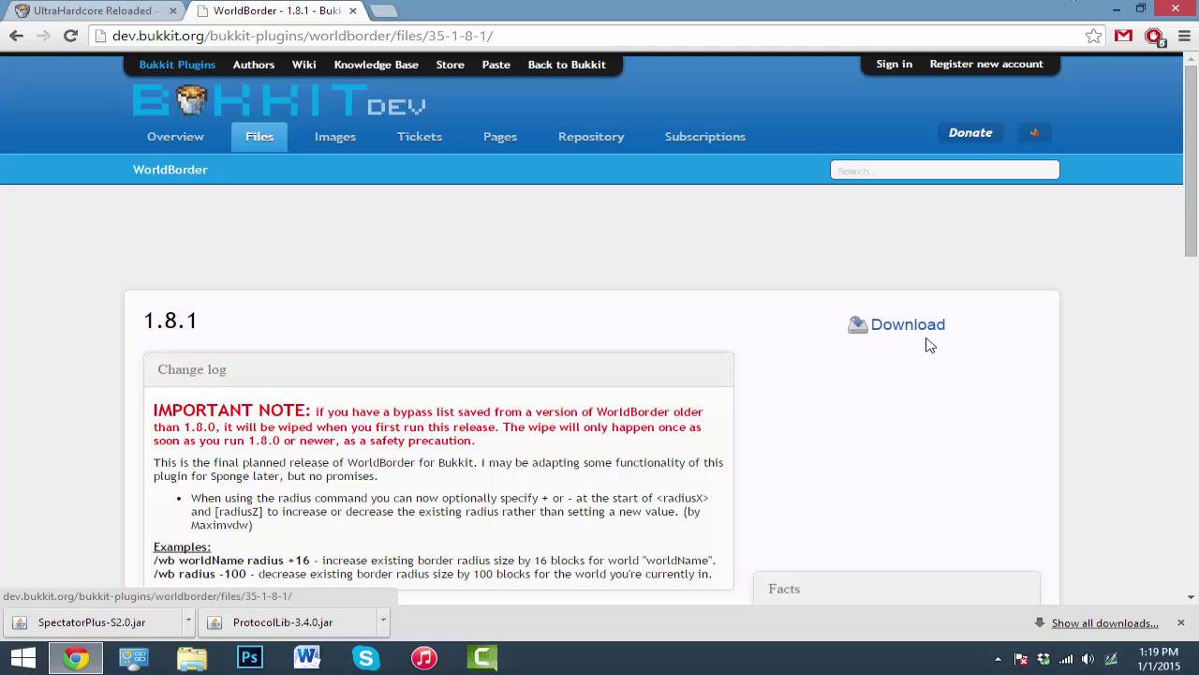
{"action": "left_click", "coordinate": [935, 324]}
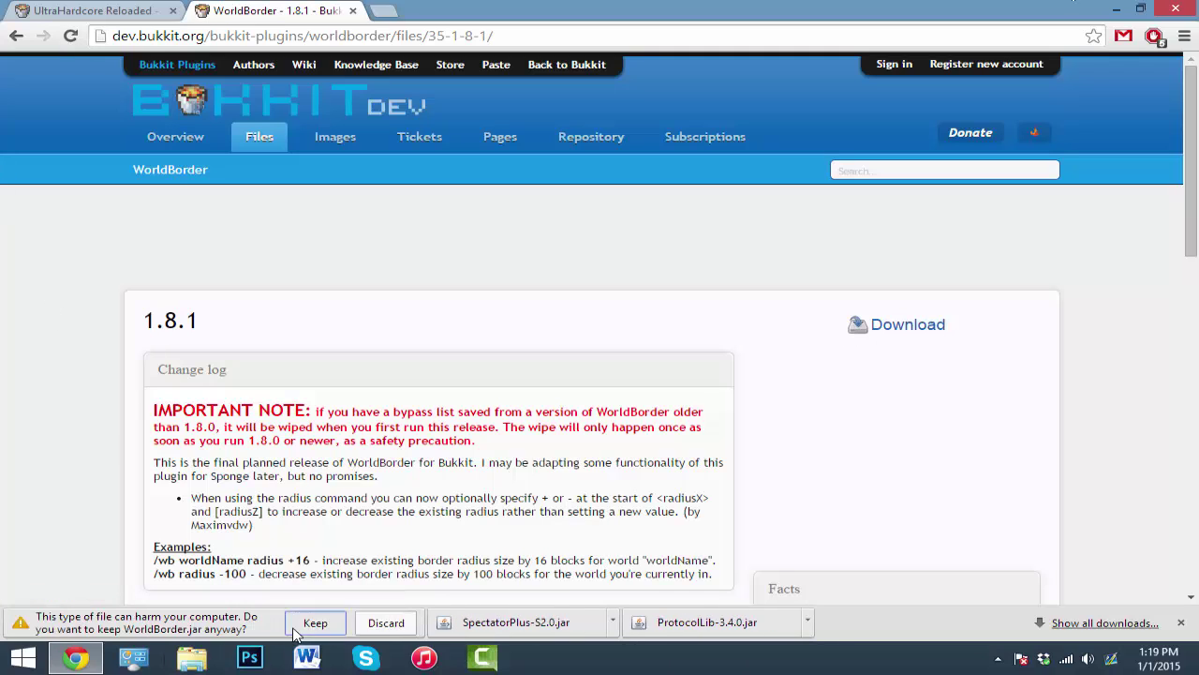
{"action": "left_click", "coordinate": [313, 621]}
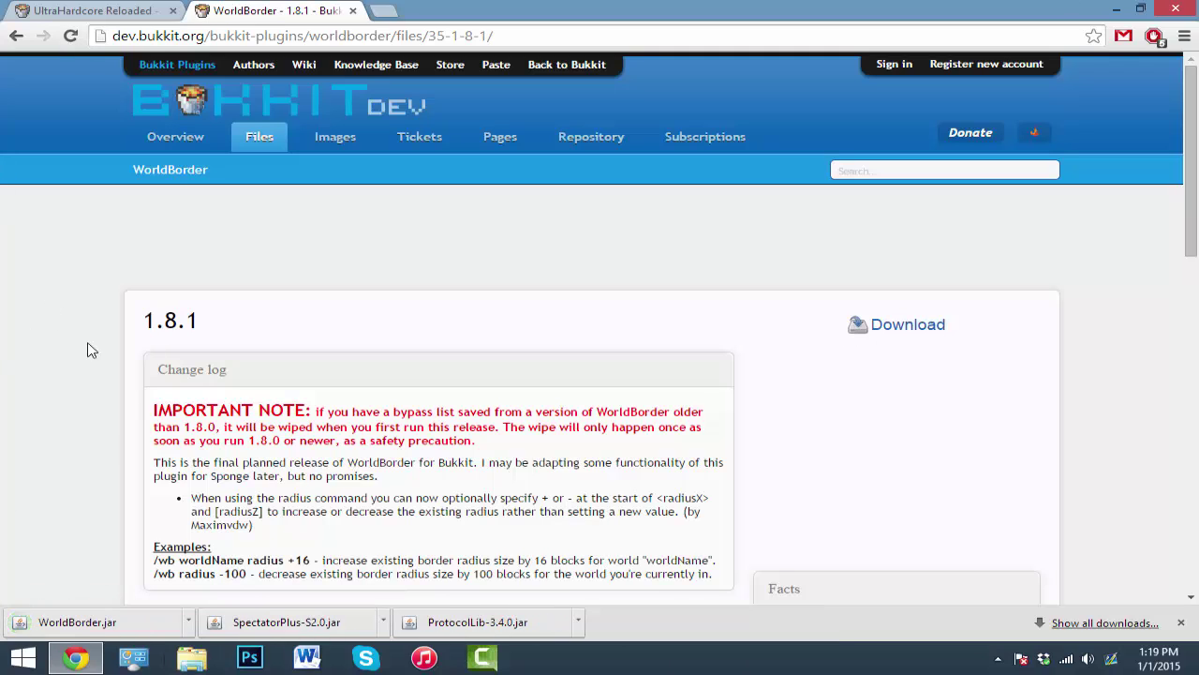
{"action": "left_click", "coordinate": [354, 11]}
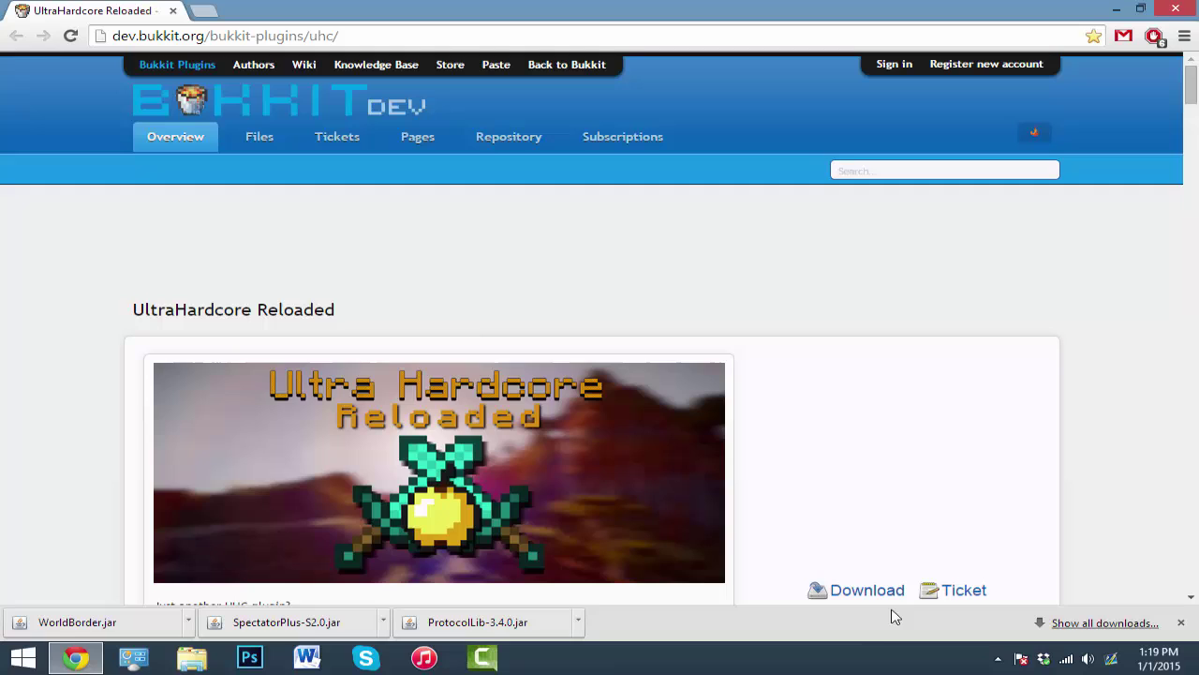
Download version 1.0 of UltraHardcore Reloaded and keep the jar file
{"action": "left_click", "coordinate": [874, 591]}
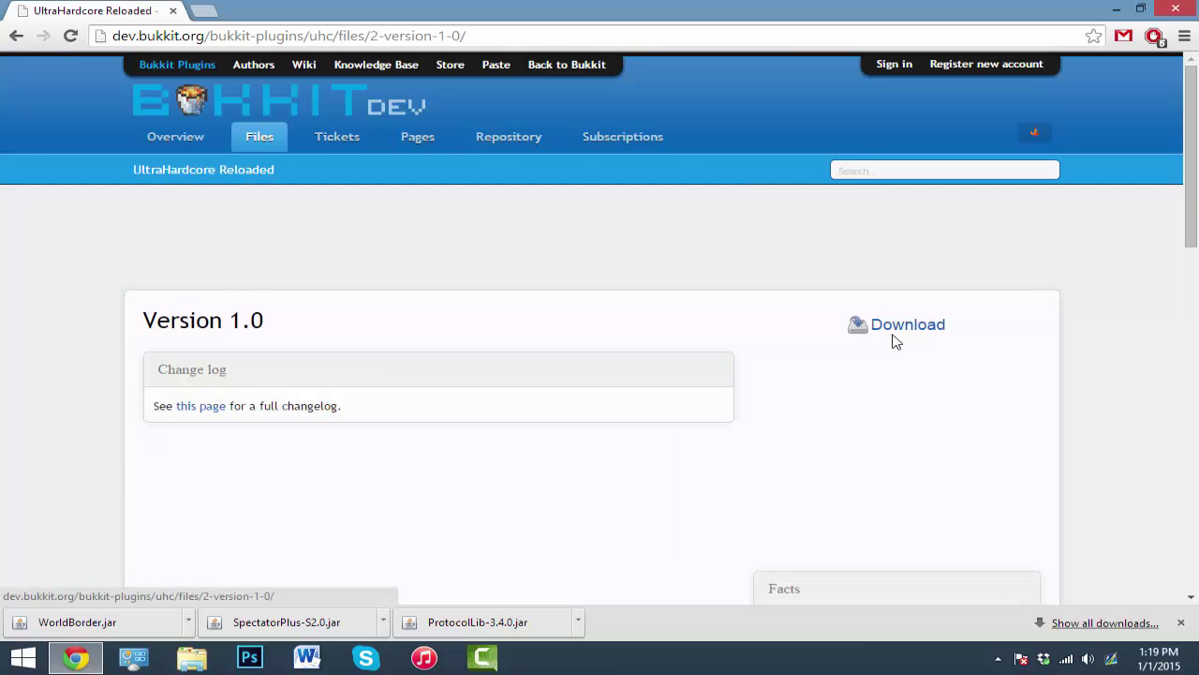
{"action": "left_click", "coordinate": [895, 330]}
{"action": "left_click", "coordinate": [315, 623]}
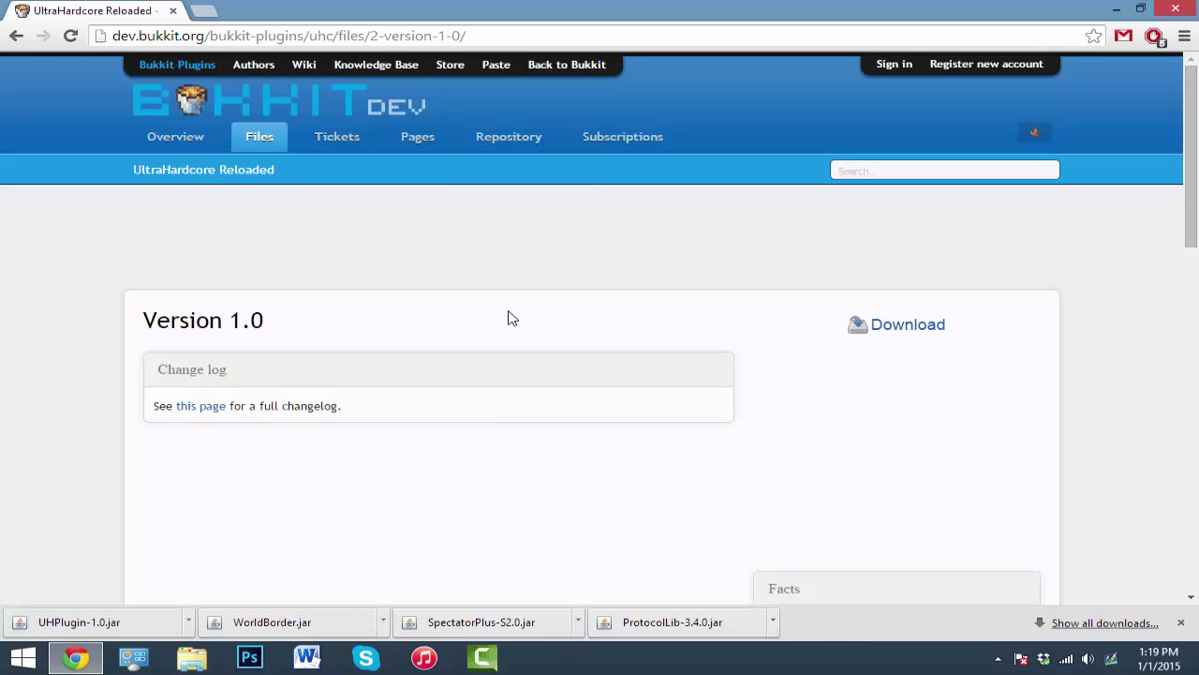
Switch to File Explorer and copy the downloaded plugin jars into the Spigot Server's plugins folder
{"action": "key", "text": "alt+Tab"}
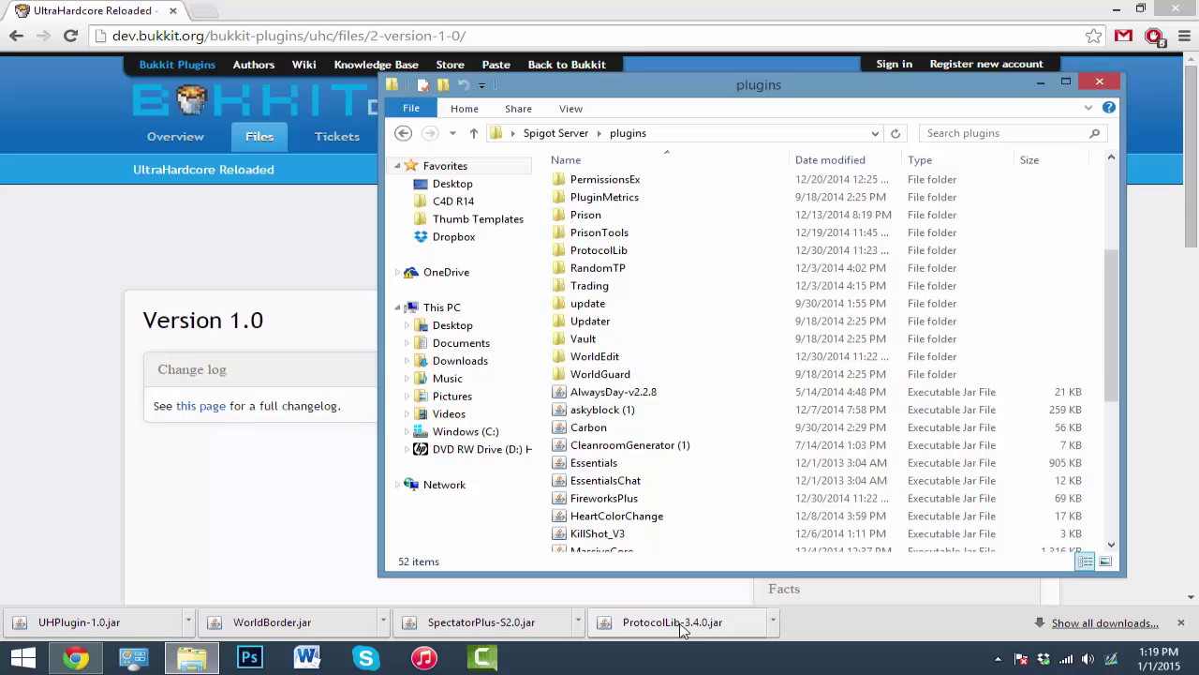
{"action": "left_click_drag", "start_coordinate": [651, 621], "coordinate": [637, 531]}
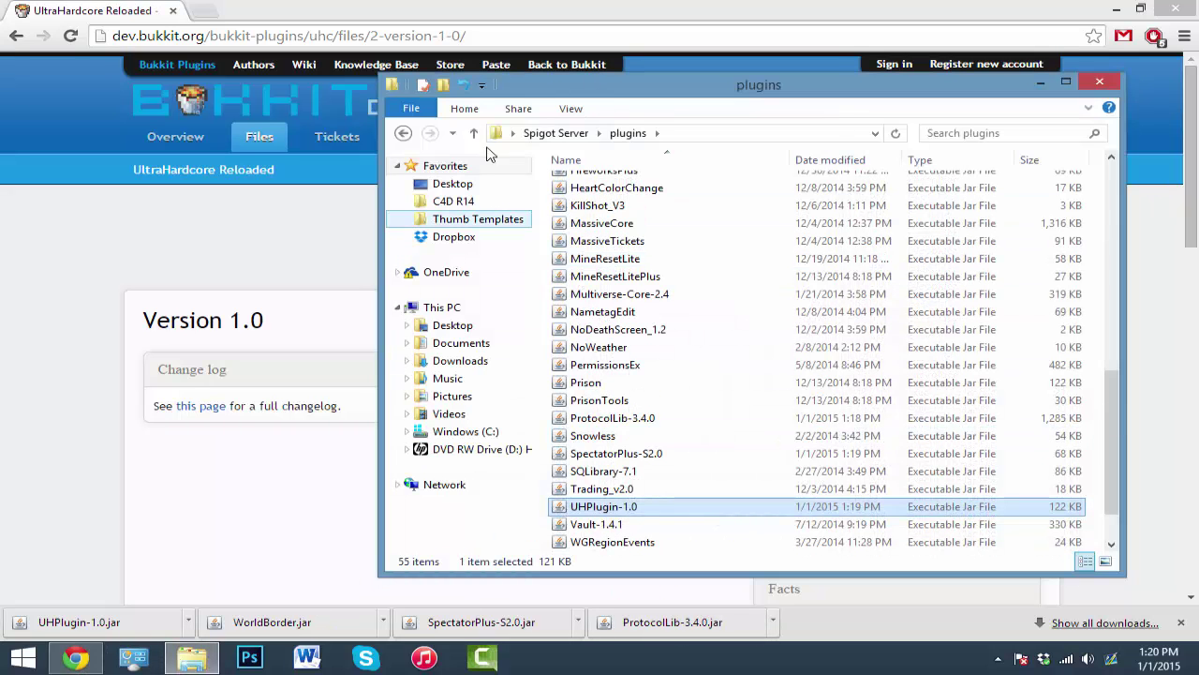
Run the start batch file in the Spigot Server folder to load the new plugins, and minimize the server console
{"action": "left_click", "coordinate": [405, 134]}
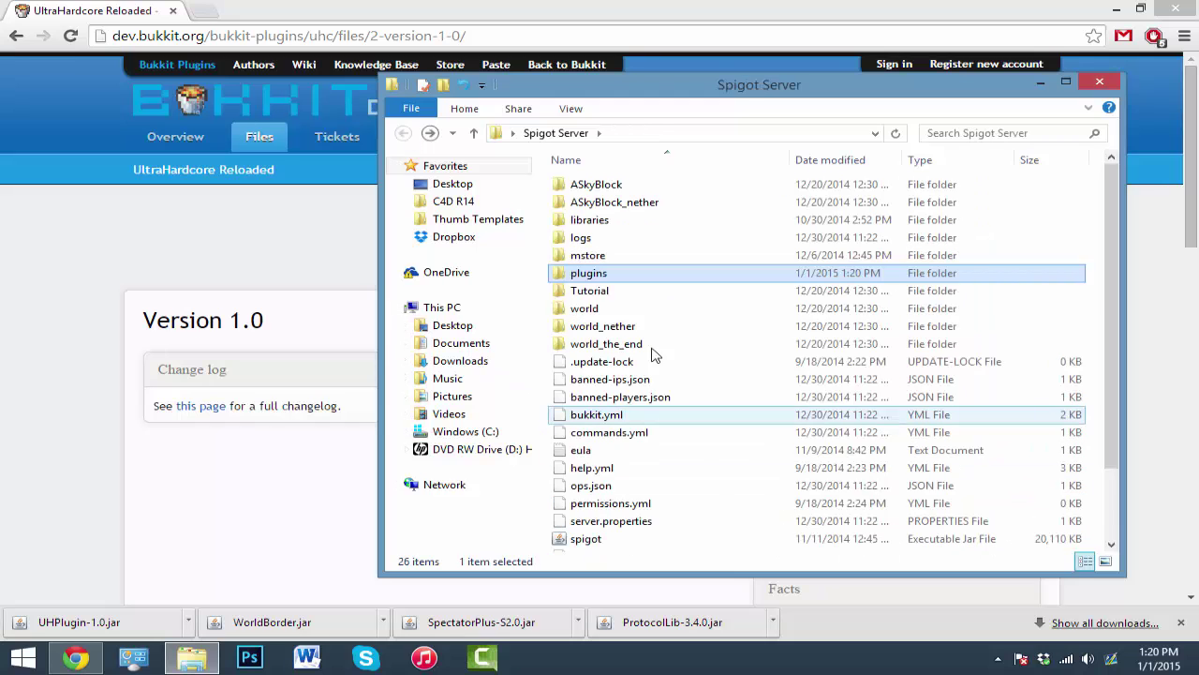
{"action": "left_click", "coordinate": [614, 343]}
{"action": "scroll", "coordinate": [582, 479], "scroll_direction": "down", "scroll_amount": 2}
{"action": "left_click", "coordinate": [581, 489]}
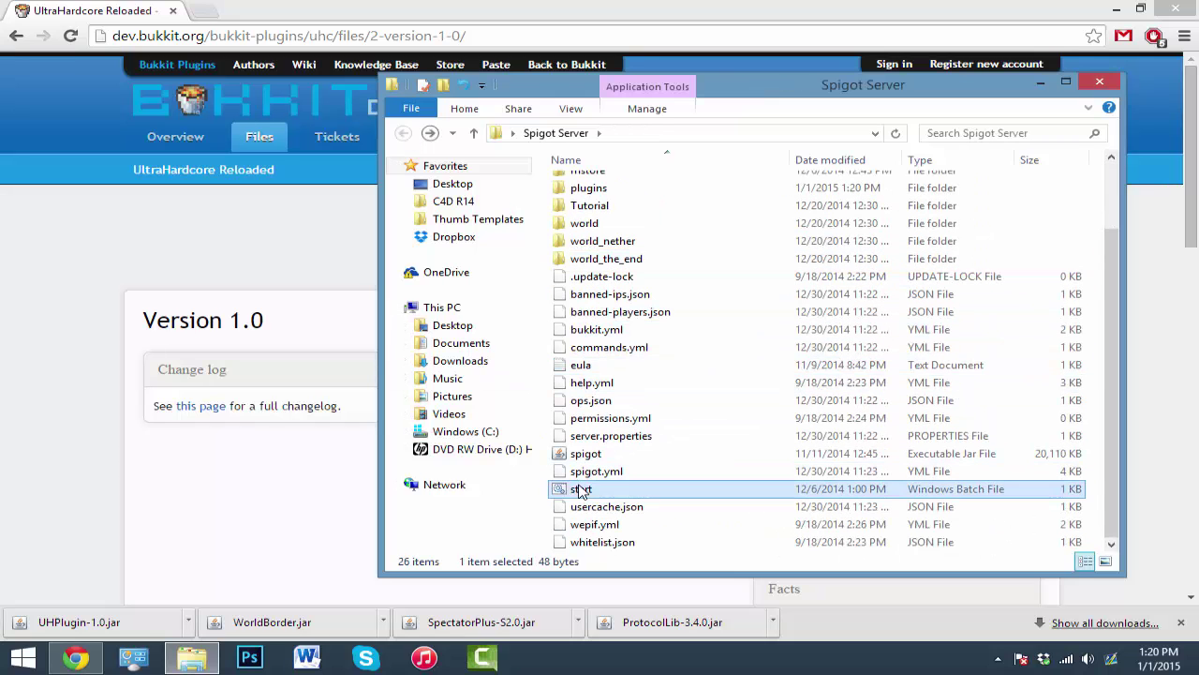
{"action": "double_click", "coordinate": [614, 486]}
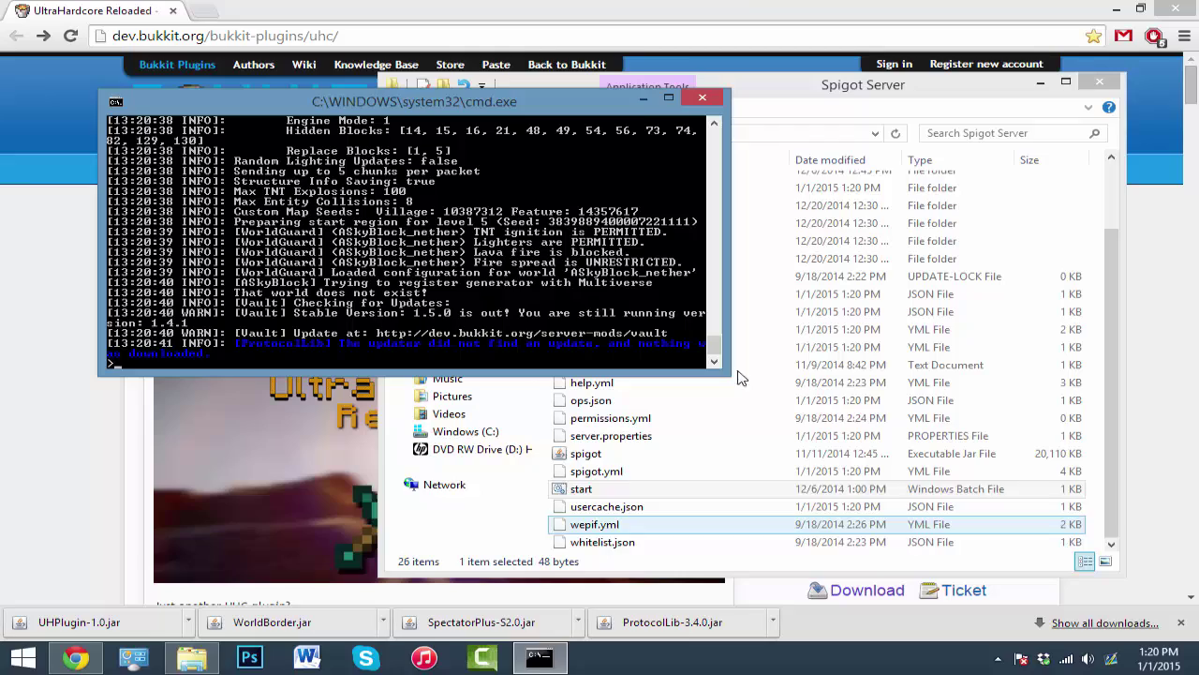
{"action": "left_click", "coordinate": [643, 98]}
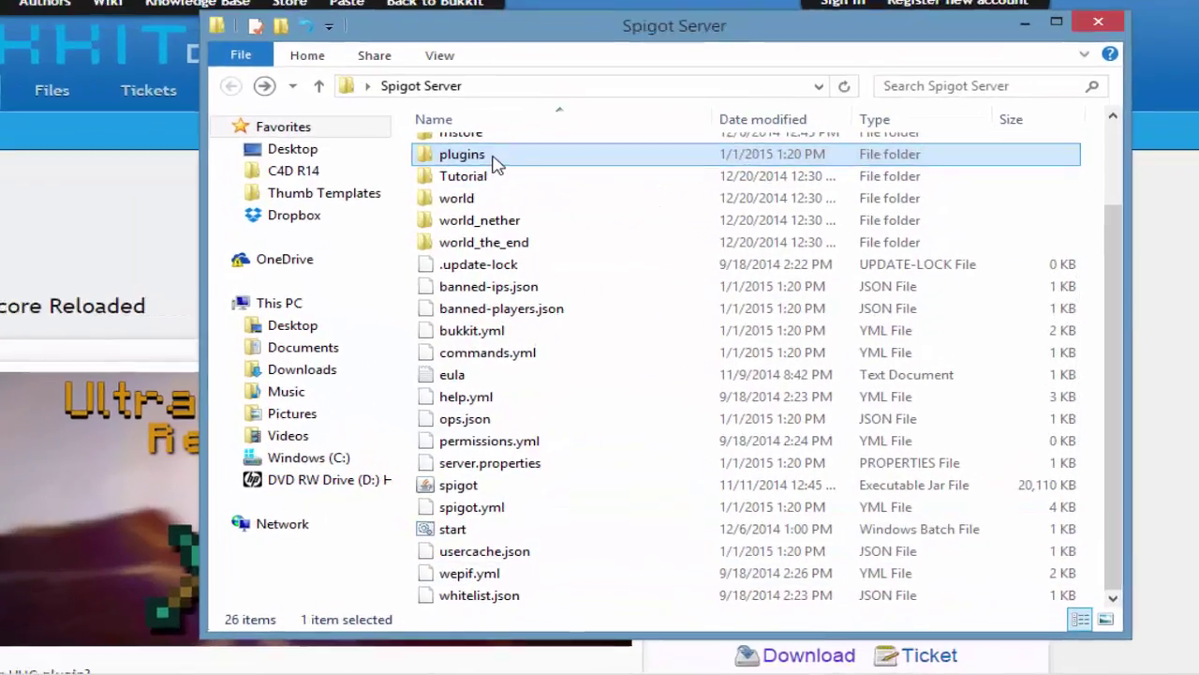
Open config.yml from the UHPlugin folder inside plugins for editing in Notepad++
{"action": "double_click", "coordinate": [595, 187]}
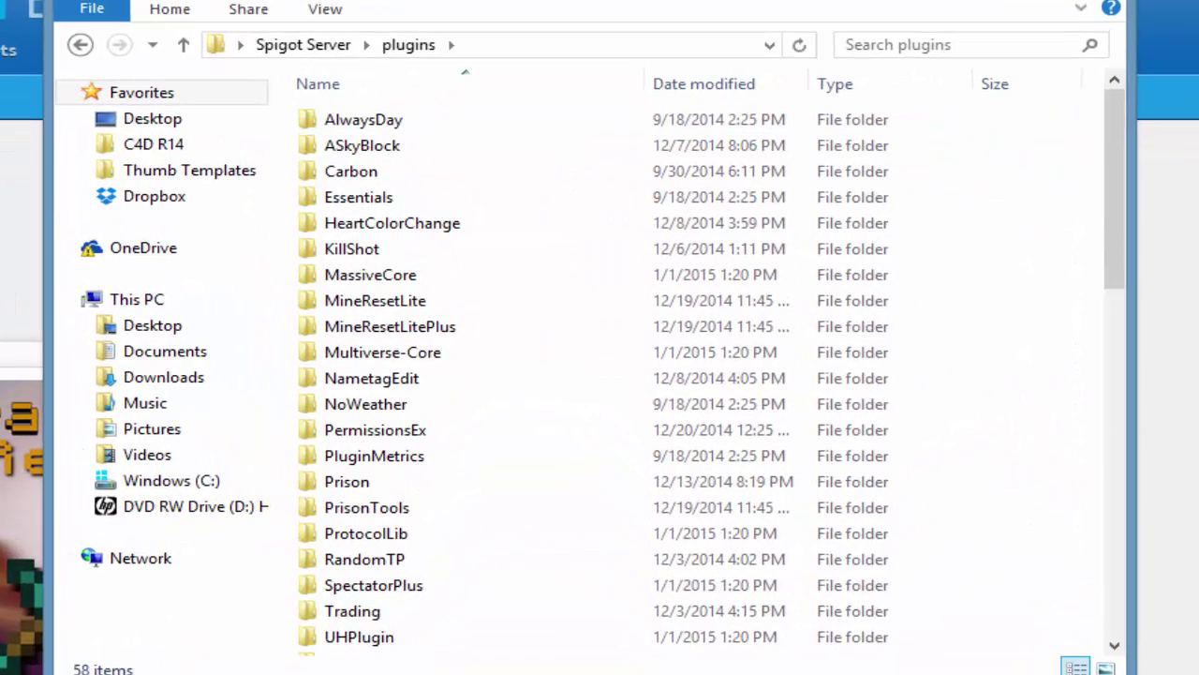
{"action": "left_click", "coordinate": [356, 482]}
{"action": "left_click", "coordinate": [393, 559], "text": "ctrl"}
{"action": "scroll", "coordinate": [426, 600], "scroll_direction": "down", "scroll_amount": 1}
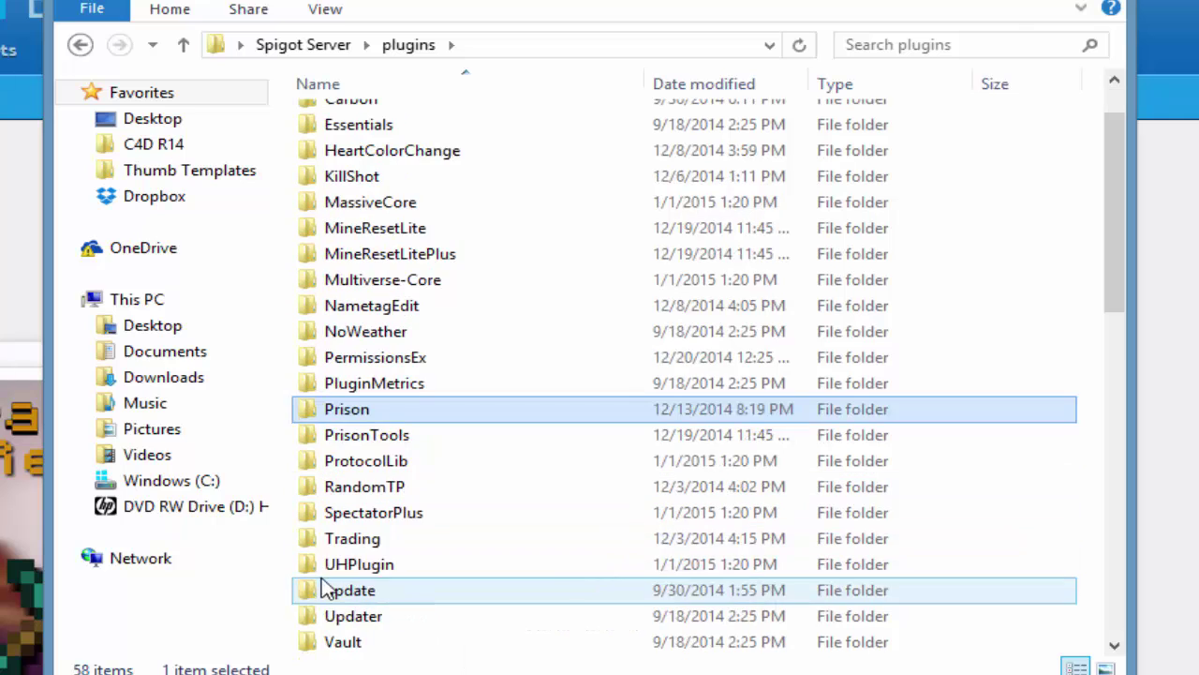
{"action": "double_click", "coordinate": [388, 565]}
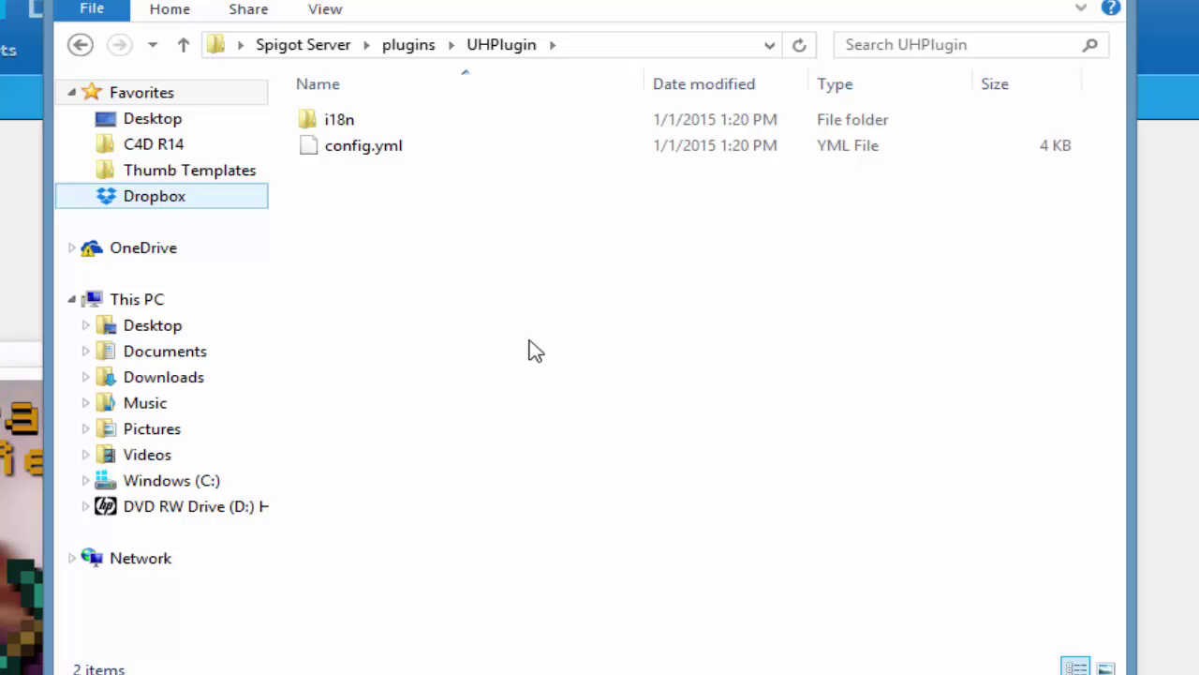
{"action": "left_click", "coordinate": [377, 153]}
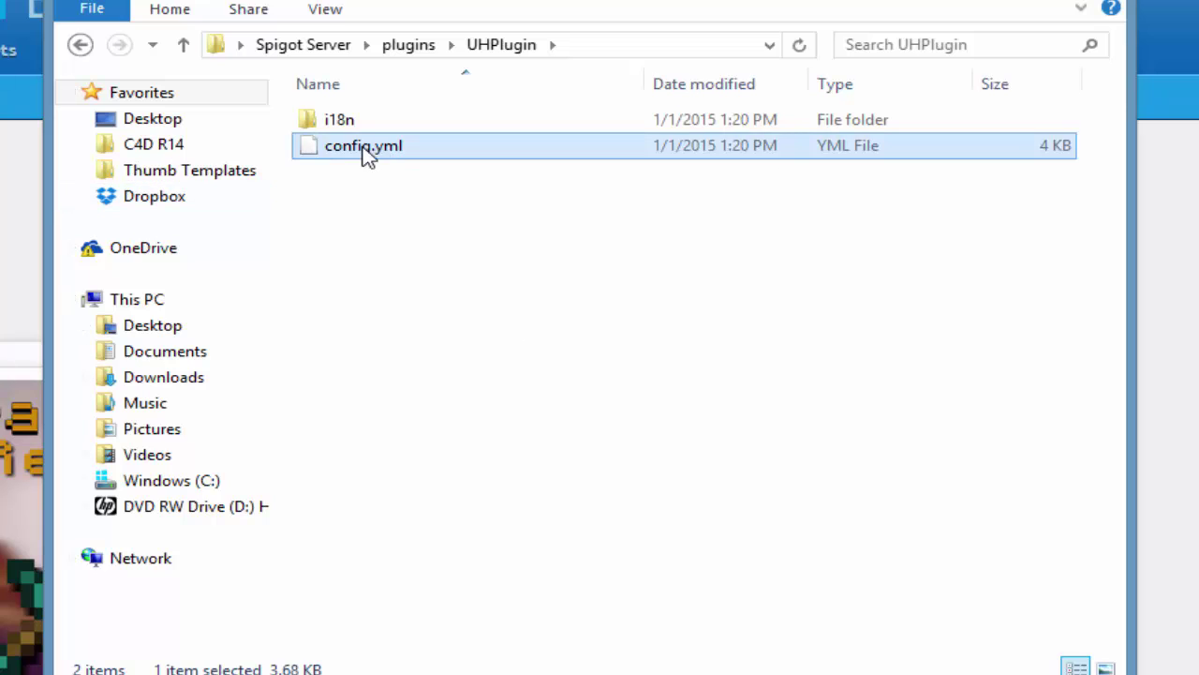
{"action": "right_click", "coordinate": [477, 146]}
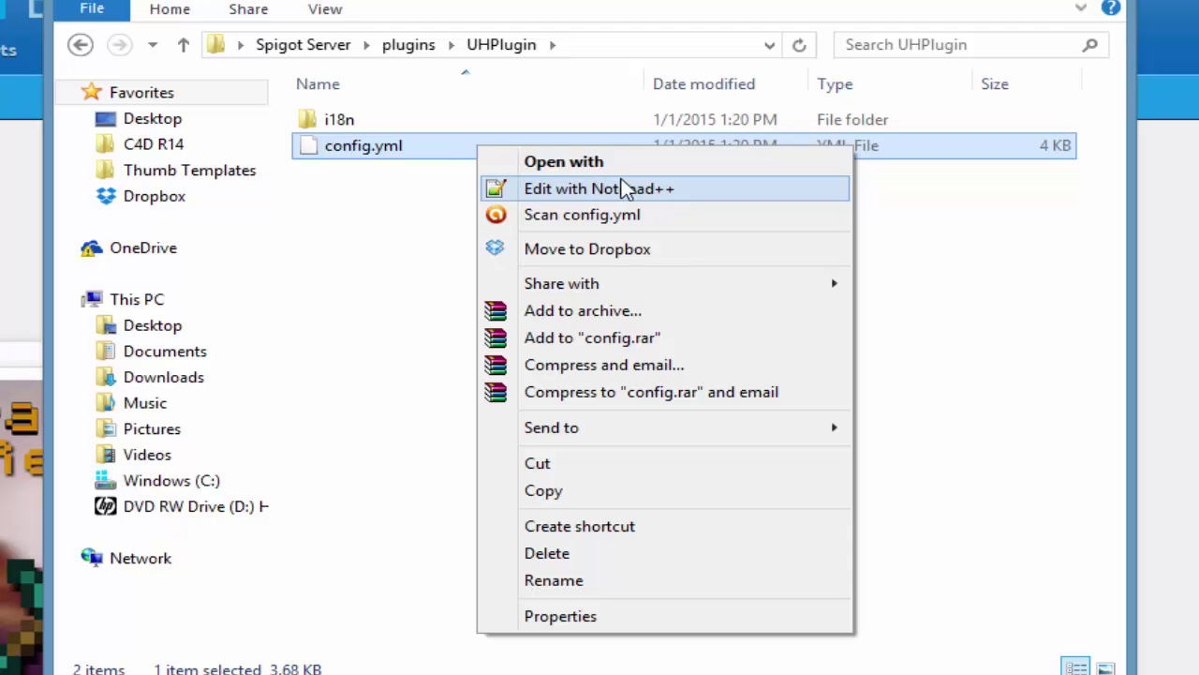
{"action": "left_click", "coordinate": [635, 191]}
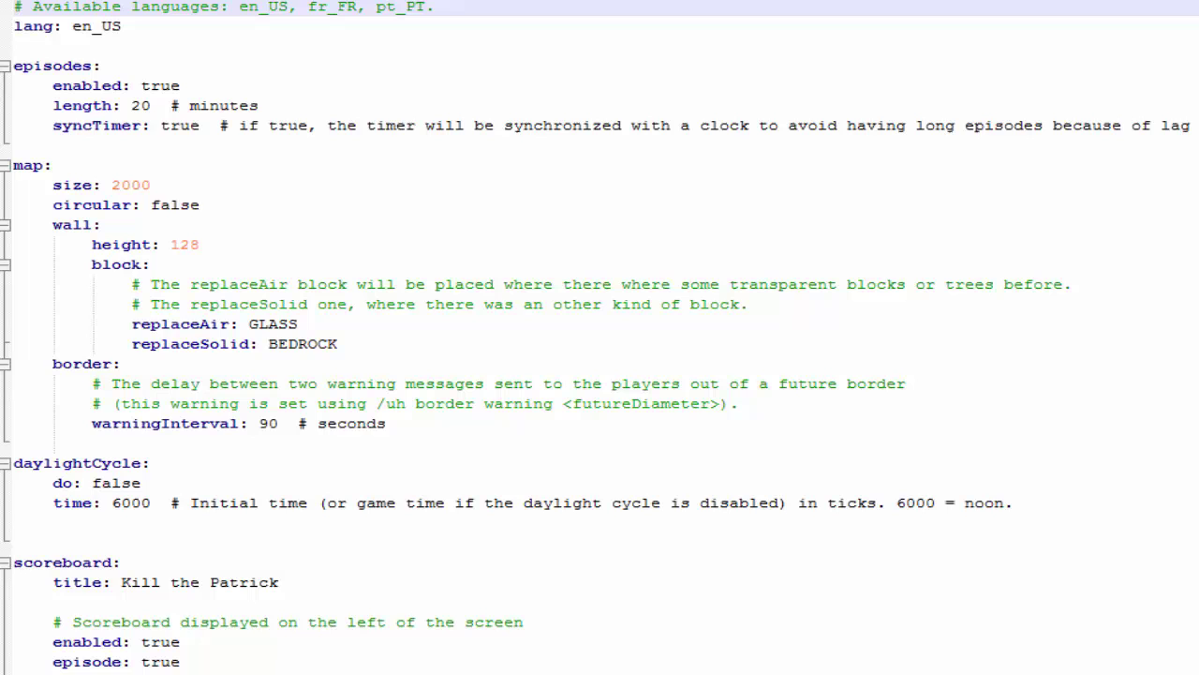
Examine the language setting and the list of available languages at the start of config.yml
{"action": "left_click", "coordinate": [506, 562]}
{"action": "left_click", "coordinate": [272, 46]}
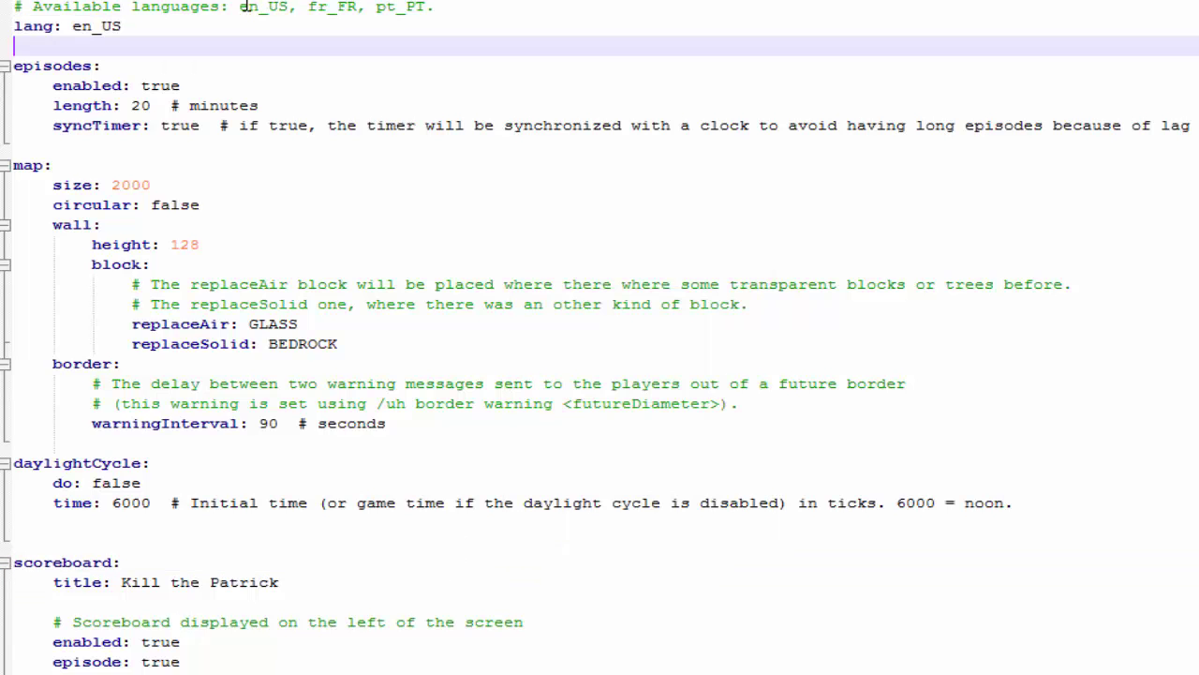
{"action": "left_click_drag", "start_coordinate": [243, 8], "coordinate": [450, 9]}
{"action": "left_click", "coordinate": [287, 38]}
Examine the episodes section of the config, covering the enabled, length and syncTimer settings
{"action": "left_click", "coordinate": [54, 66]}
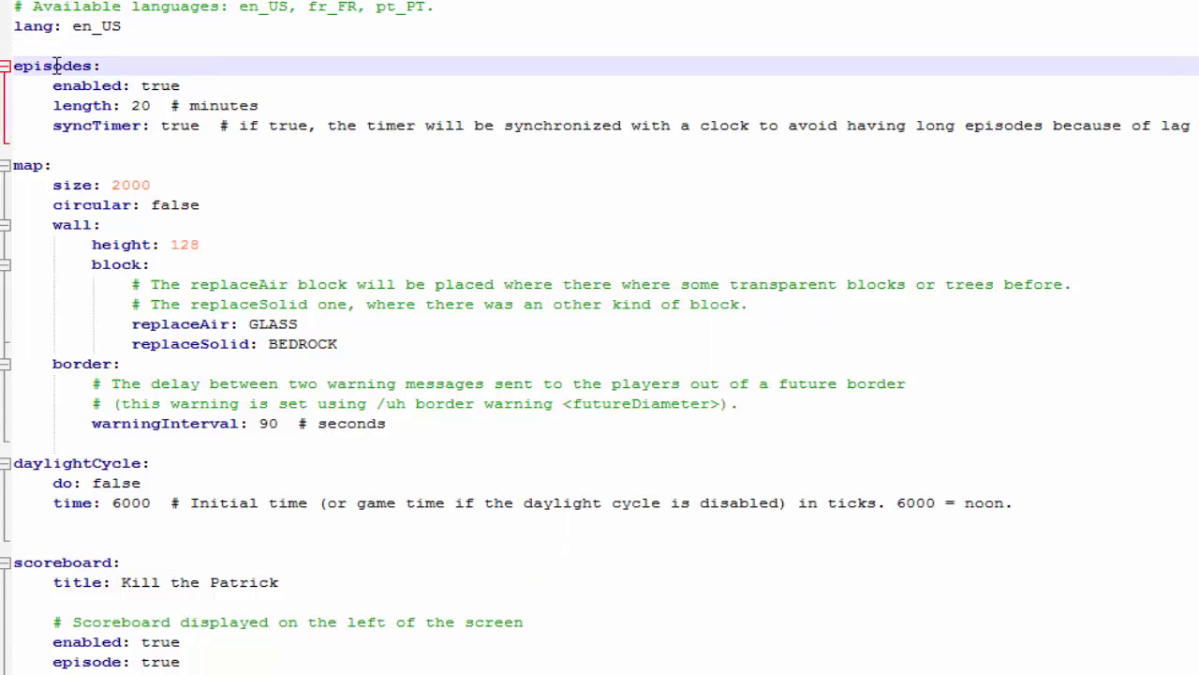
{"action": "left_click", "coordinate": [214, 90]}
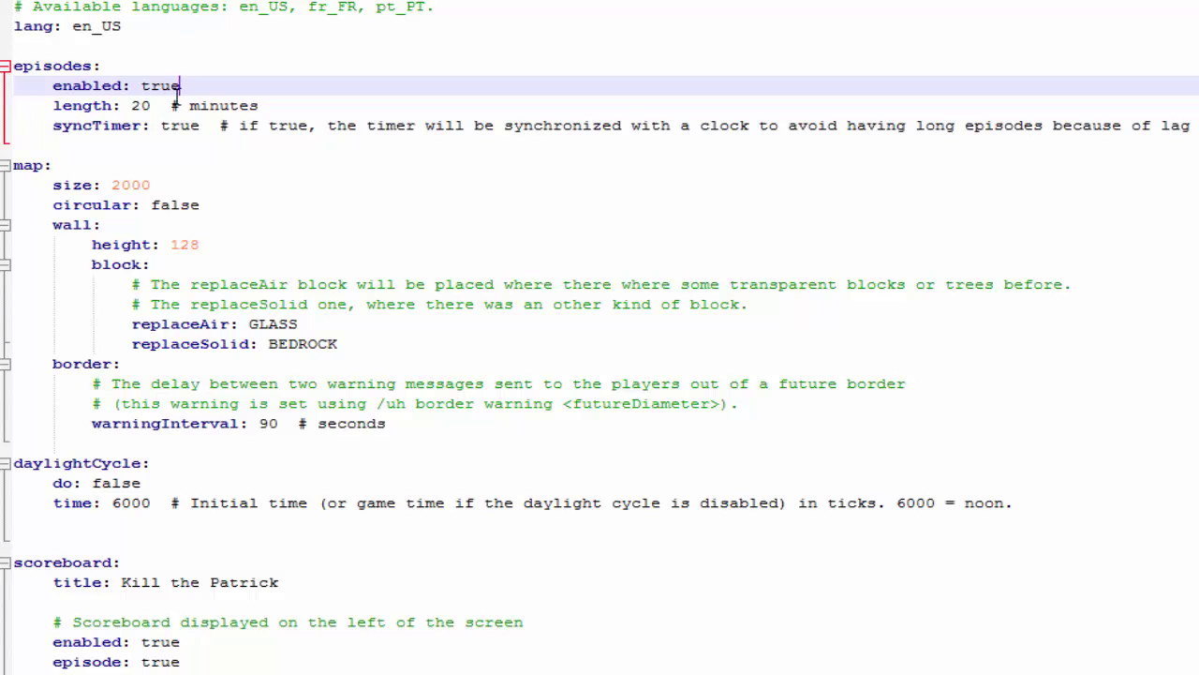
{"action": "left_click", "coordinate": [152, 105]}
{"action": "left_click_drag", "start_coordinate": [152, 105], "coordinate": [130, 105]}
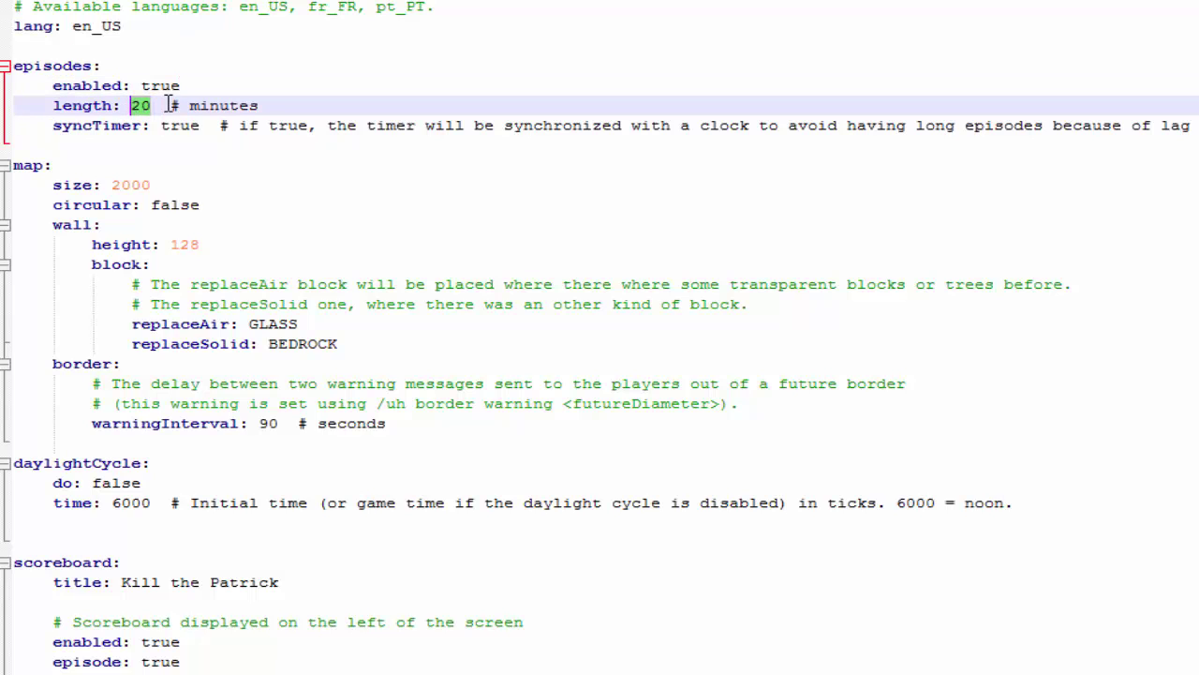
{"action": "key", "text": "Right"}
{"action": "key", "text": "shift+Left"}
{"action": "key", "text": "shift+Left"}
{"action": "key", "text": "Right"}
{"action": "key", "text": "Right"}
{"action": "left_click", "coordinate": [206, 124]}
{"action": "double_click", "coordinate": [184, 126]}
{"action": "left_click", "coordinate": [210, 129]}
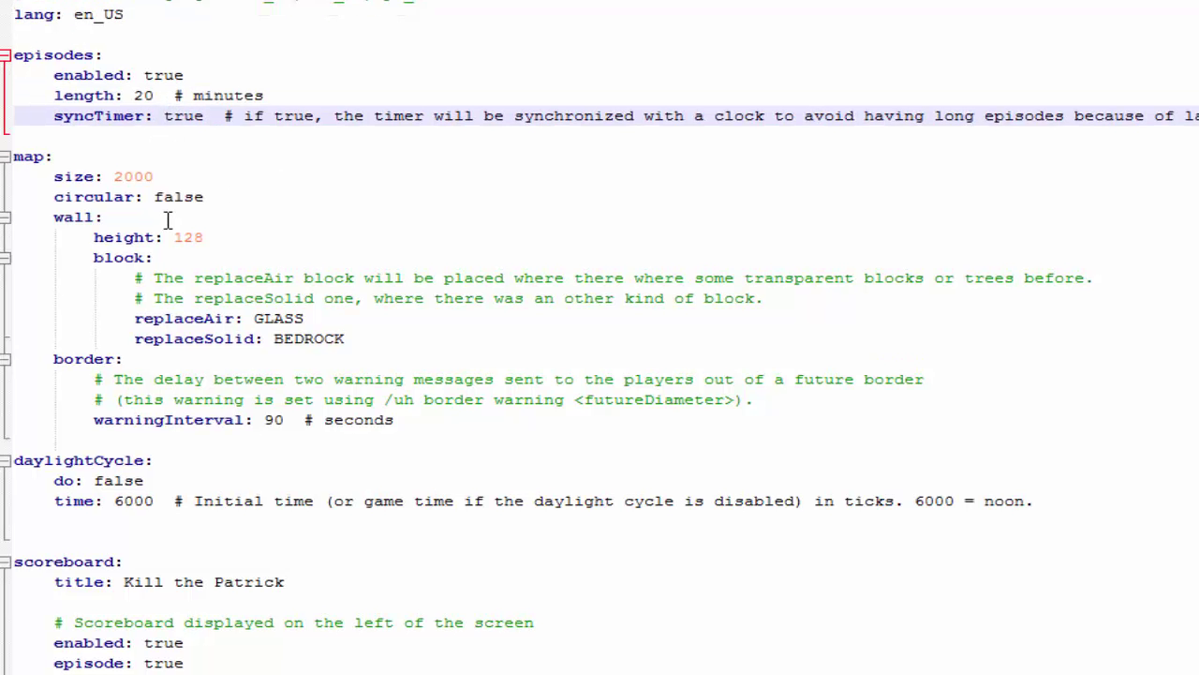
Examine the size and circular settings in the map section of the config
{"action": "left_click", "coordinate": [164, 184]}
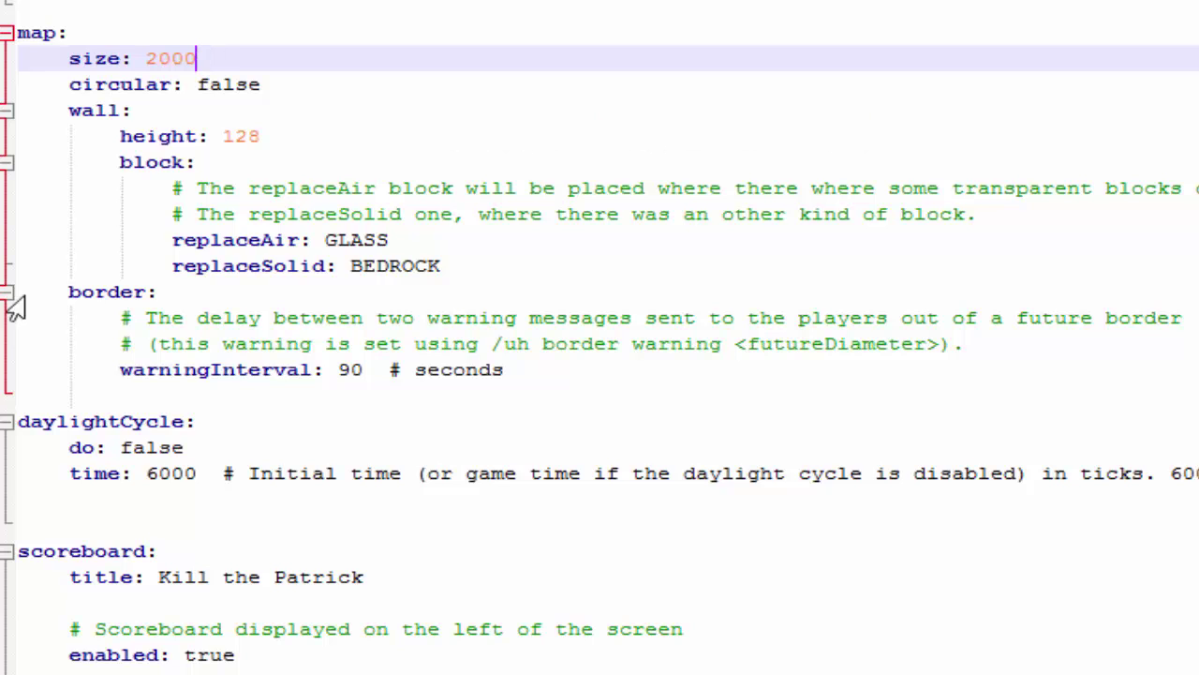
{"action": "left_click", "coordinate": [323, 82]}
{"action": "double_click", "coordinate": [199, 86]}
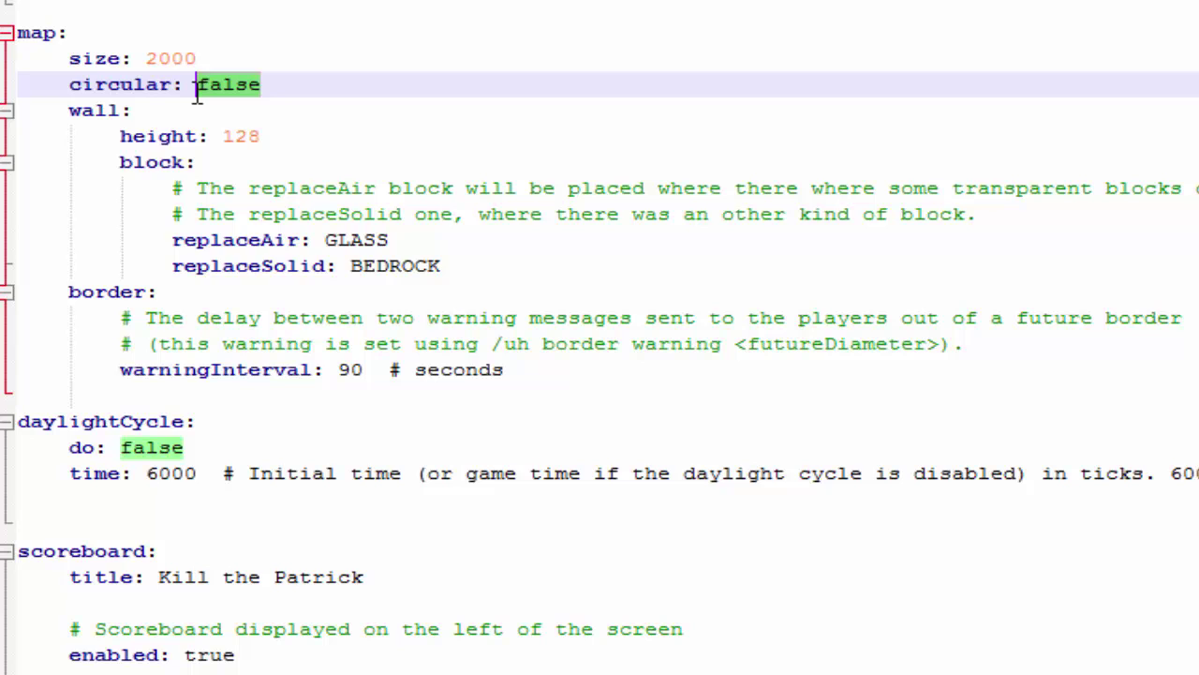
{"action": "left_click", "coordinate": [285, 84]}
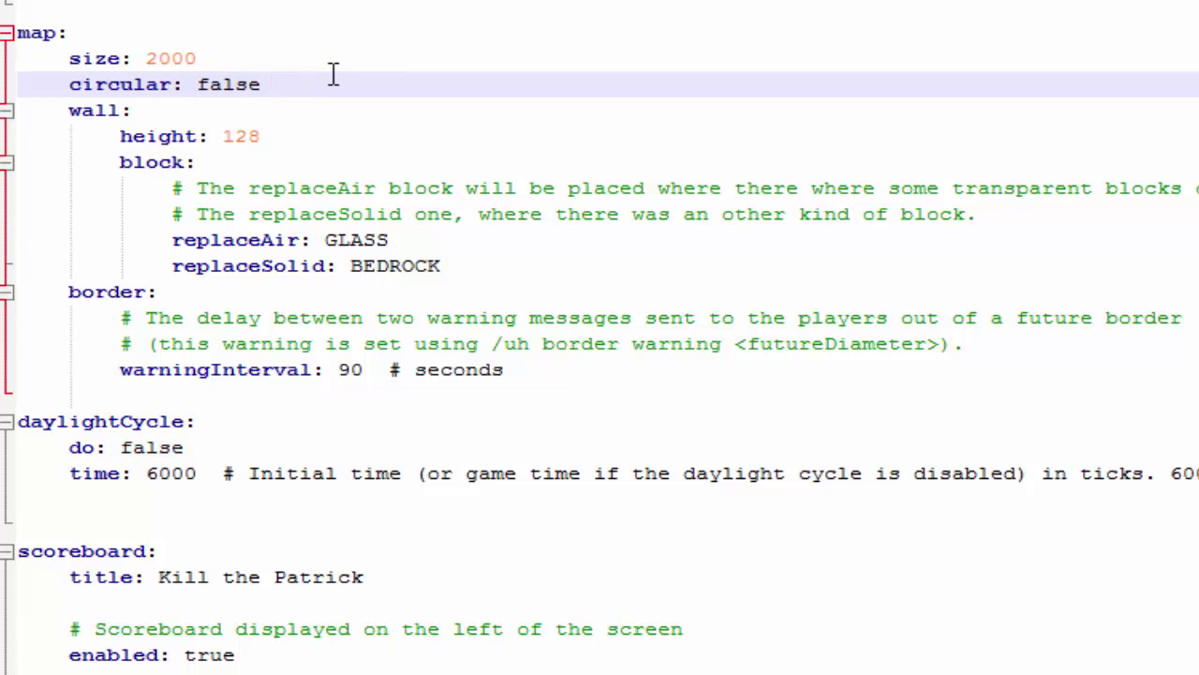
{"action": "double_click", "coordinate": [246, 90]}
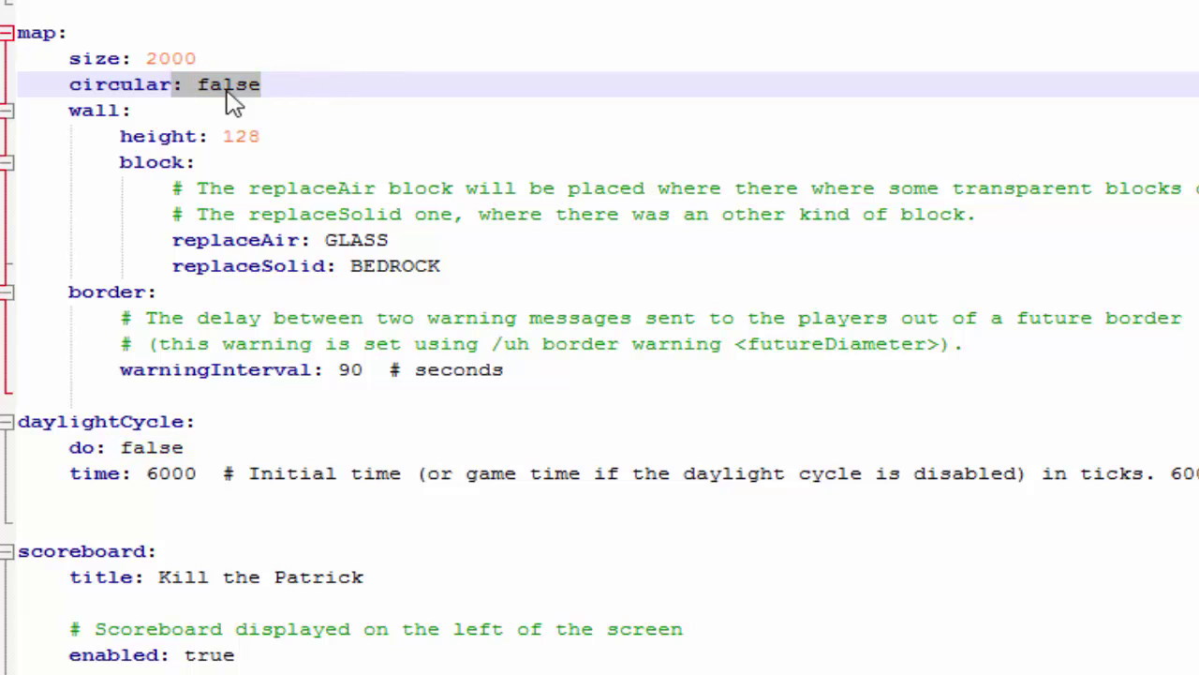
{"action": "left_click", "coordinate": [253, 62]}
Examine the map wall's height setting and its replaceAir block setting
{"action": "left_click", "coordinate": [282, 133]}
{"action": "left_click", "coordinate": [286, 155]}
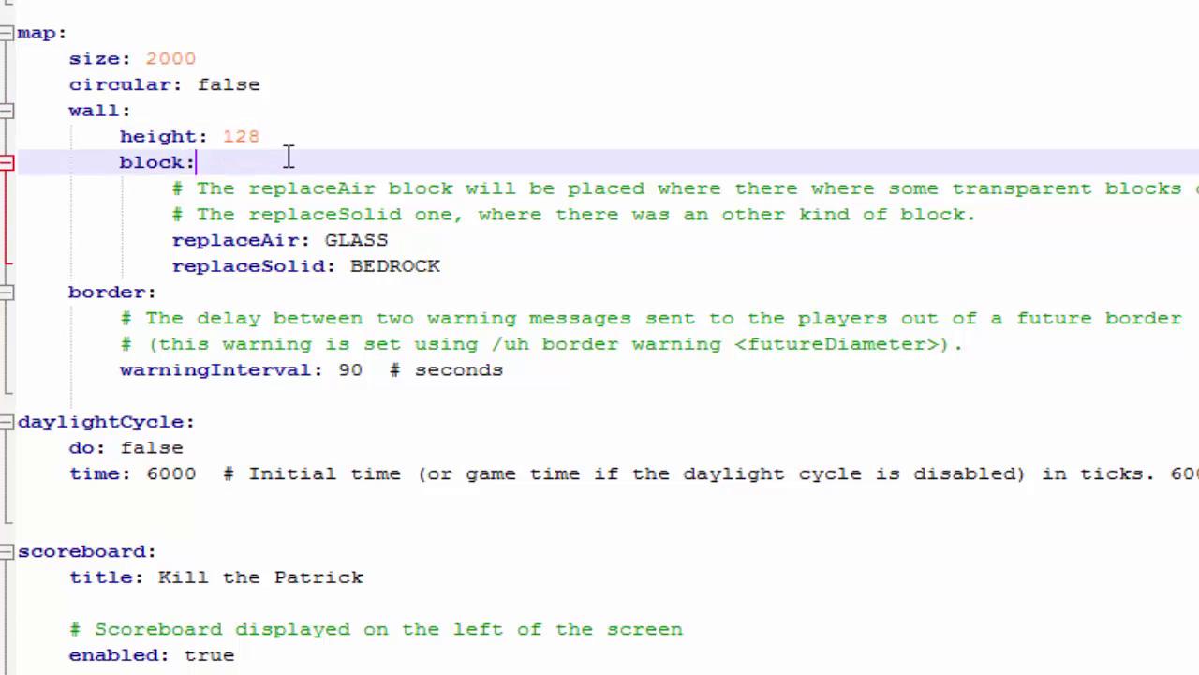
{"action": "left_click", "coordinate": [289, 131]}
{"action": "double_click", "coordinate": [234, 137]}
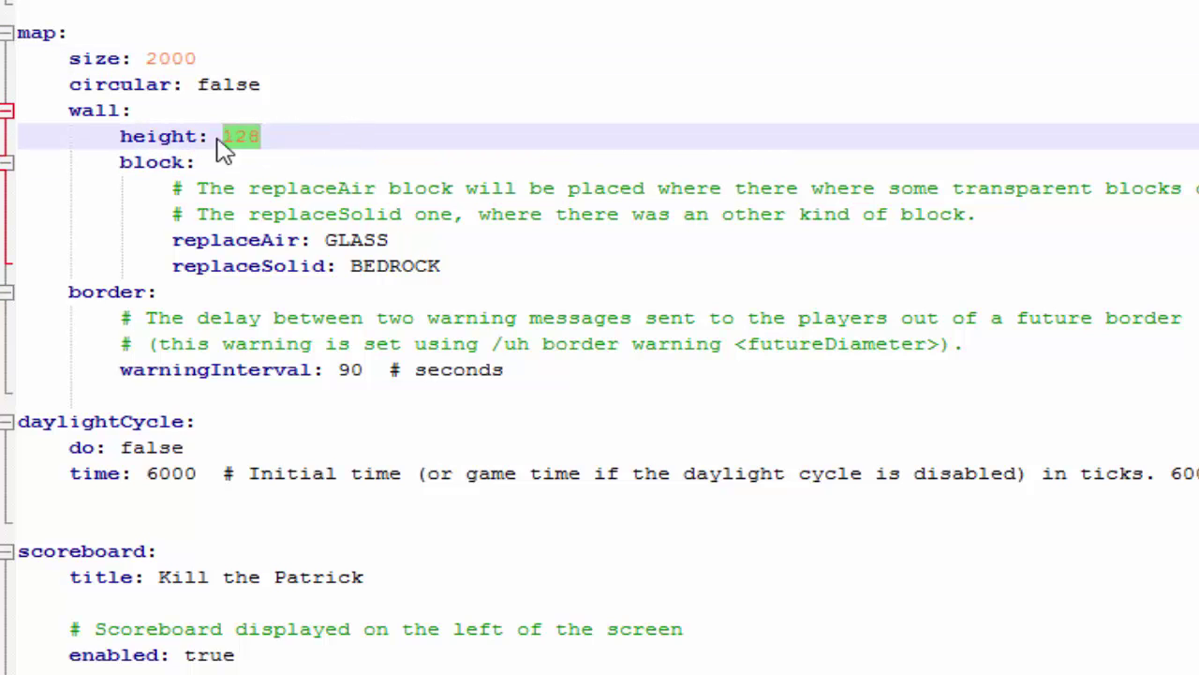
{"action": "left_click", "coordinate": [215, 136]}
{"action": "left_click", "coordinate": [155, 161]}
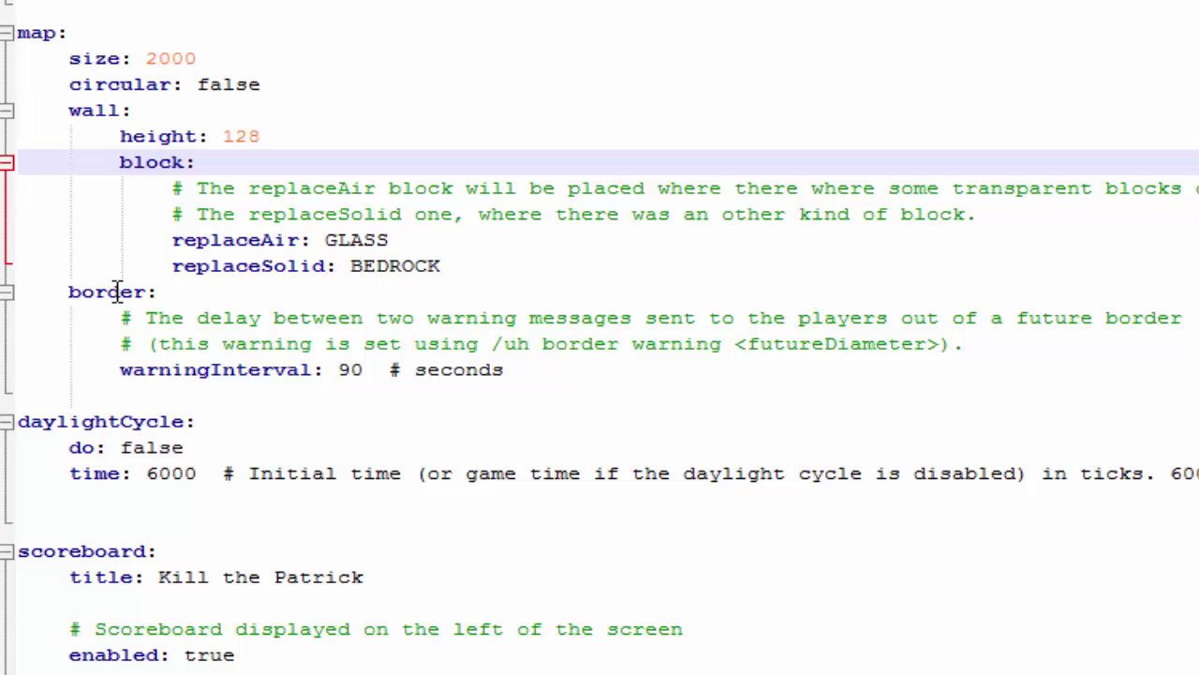
{"action": "double_click", "coordinate": [196, 240]}
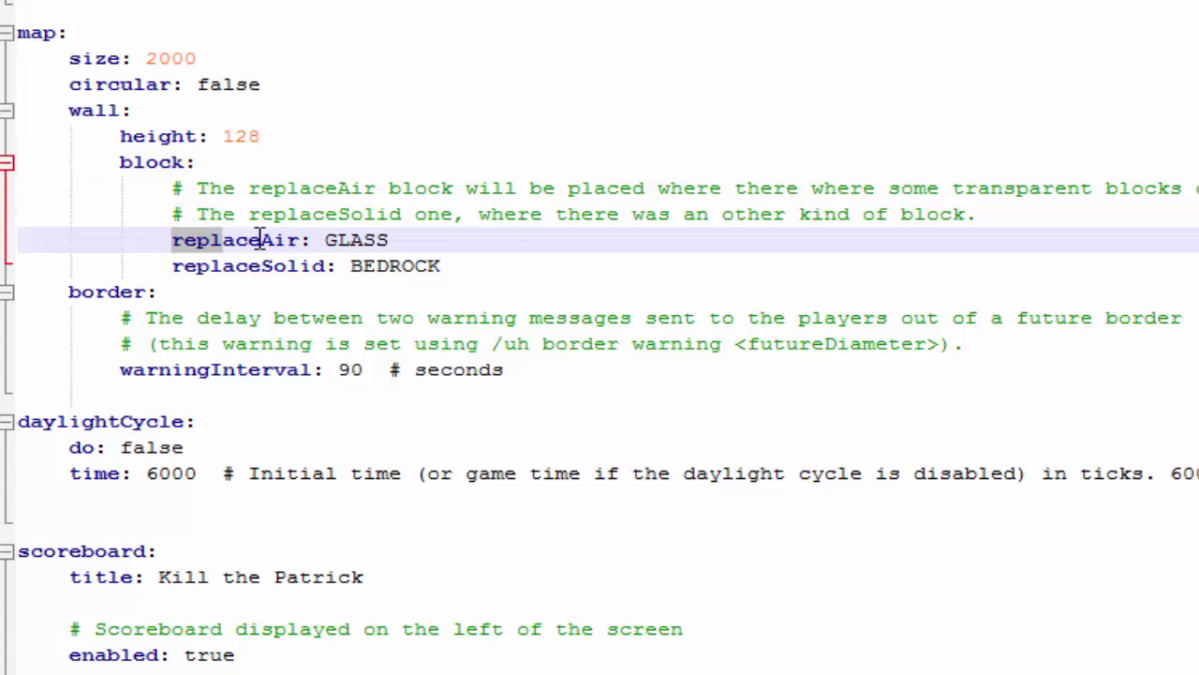
{"action": "double_click", "coordinate": [356, 240]}
{"action": "left_click", "coordinate": [422, 240]}
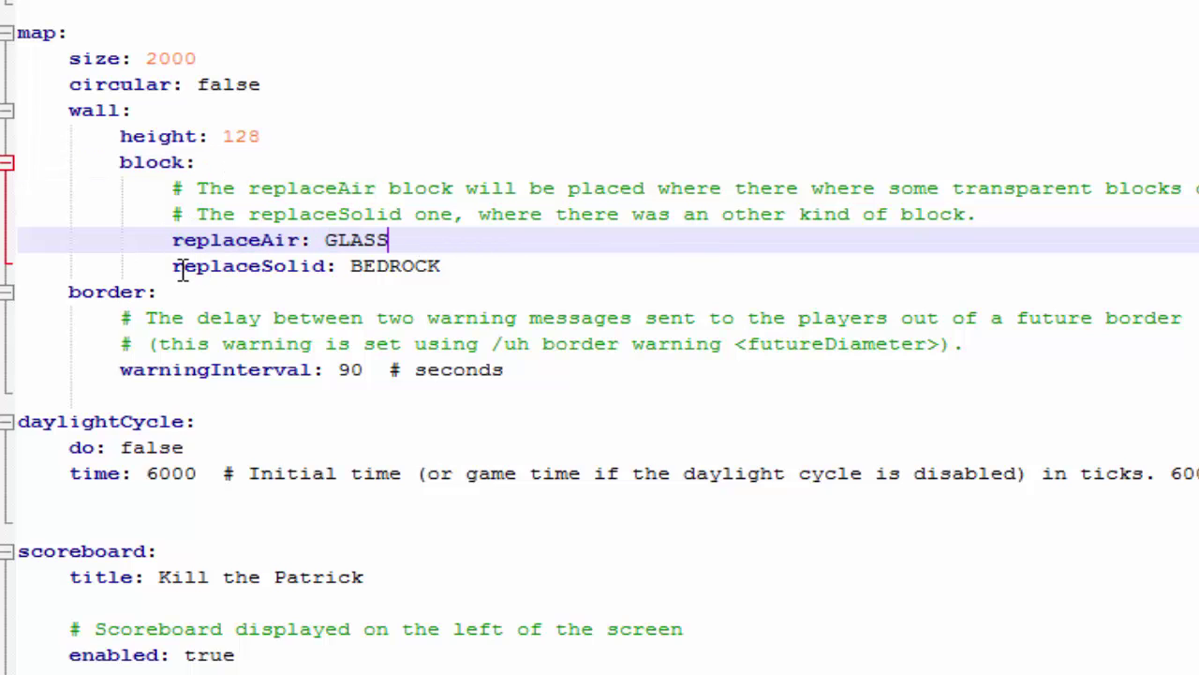
Set the map wall's replaceSolid block to GLASS
{"action": "left_click_drag", "start_coordinate": [173, 265], "coordinate": [318, 265]}
{"action": "left_click_drag", "start_coordinate": [440, 265], "coordinate": [351, 265]}
{"action": "left_click", "coordinate": [413, 240]}
{"action": "key", "text": "Down"}
{"action": "key", "text": "End"}
{"action": "key", "text": "ctrl+shift+Left"}
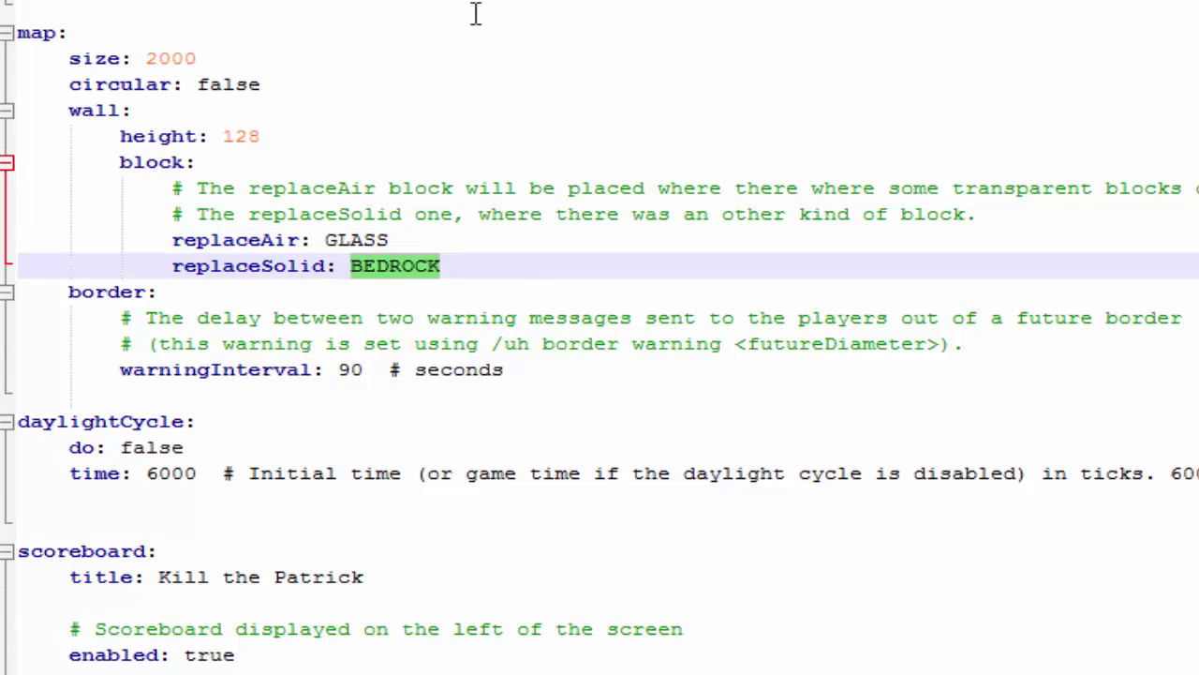
{"action": "type", "text": "GLASS"}
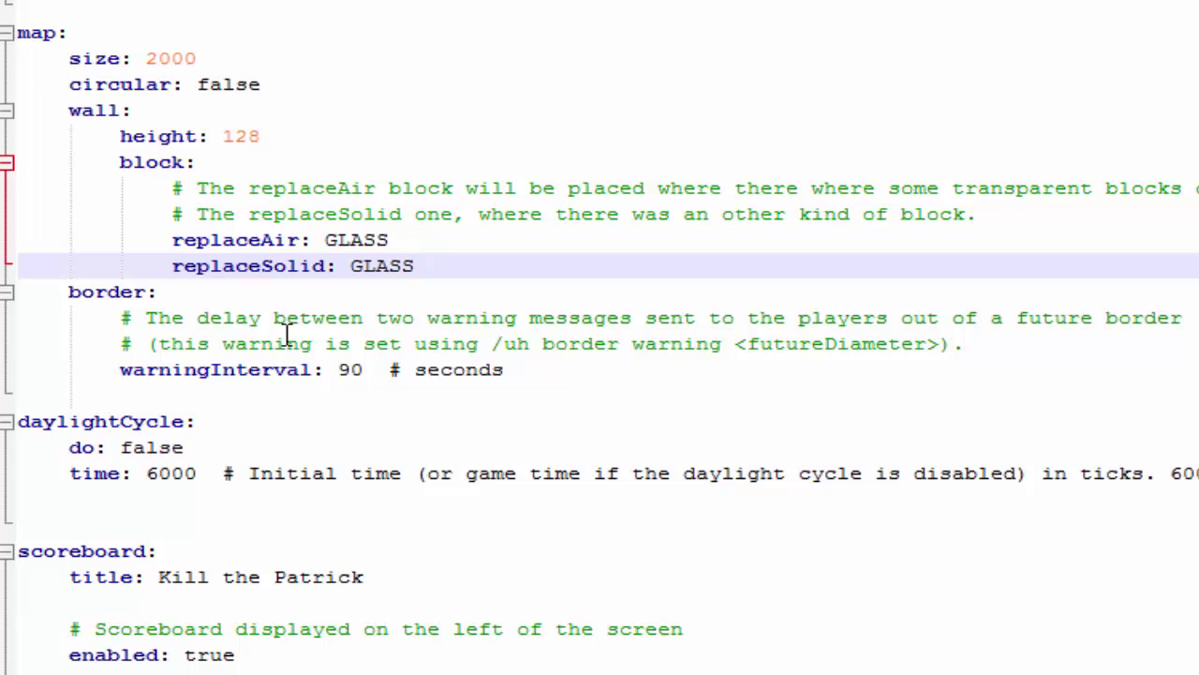
Examine the border's warningInterval and the daylightCycle section's do setting
{"action": "left_click_drag", "start_coordinate": [366, 369], "coordinate": [336, 370]}
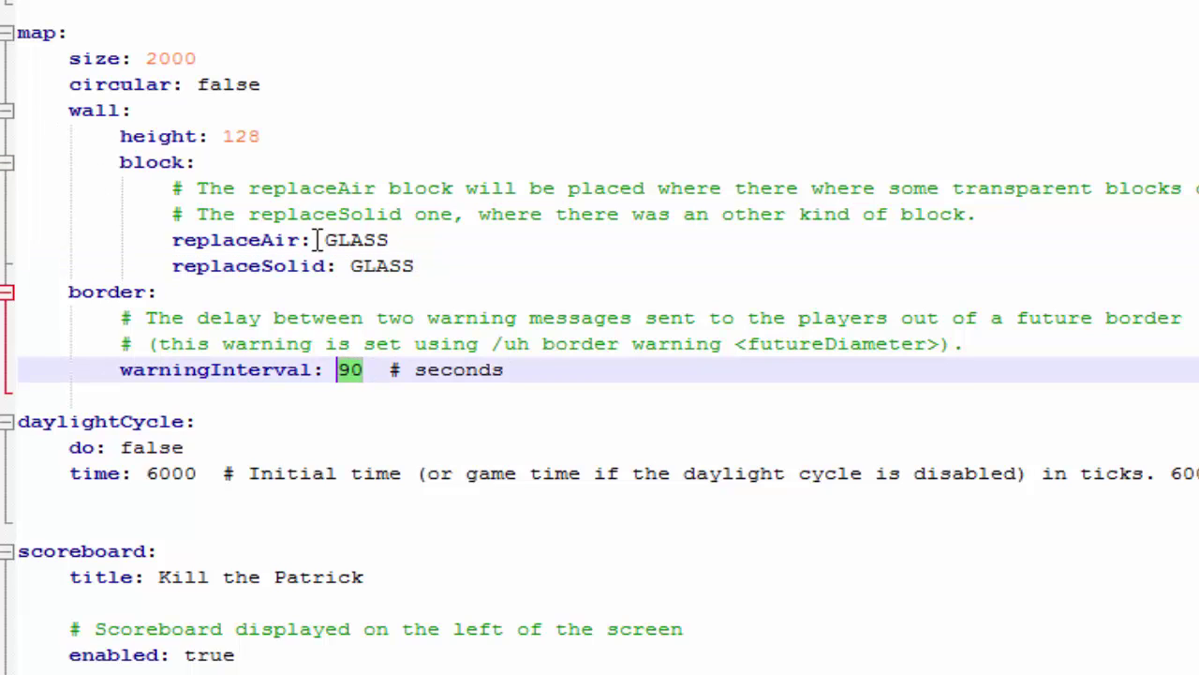
{"action": "left_click", "coordinate": [562, 370]}
{"action": "left_click_drag", "start_coordinate": [364, 370], "coordinate": [336, 371]}
{"action": "left_click", "coordinate": [605, 370]}
{"action": "scroll", "coordinate": [268, 367], "scroll_direction": "down", "scroll_amount": 1}
{"action": "left_click", "coordinate": [268, 367]}
{"action": "left_click_drag", "start_coordinate": [268, 366], "coordinate": [25, 384]}
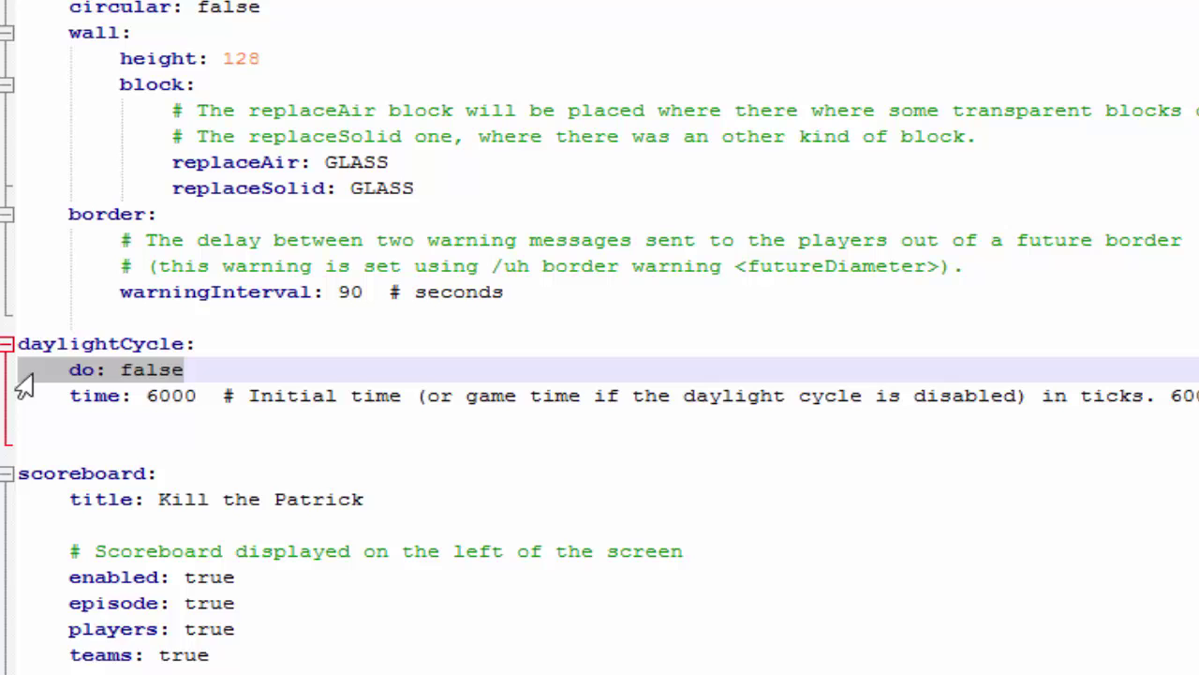
{"action": "left_click", "coordinate": [171, 375]}
{"action": "scroll", "coordinate": [177, 428], "scroll_direction": "down", "scroll_amount": 1}
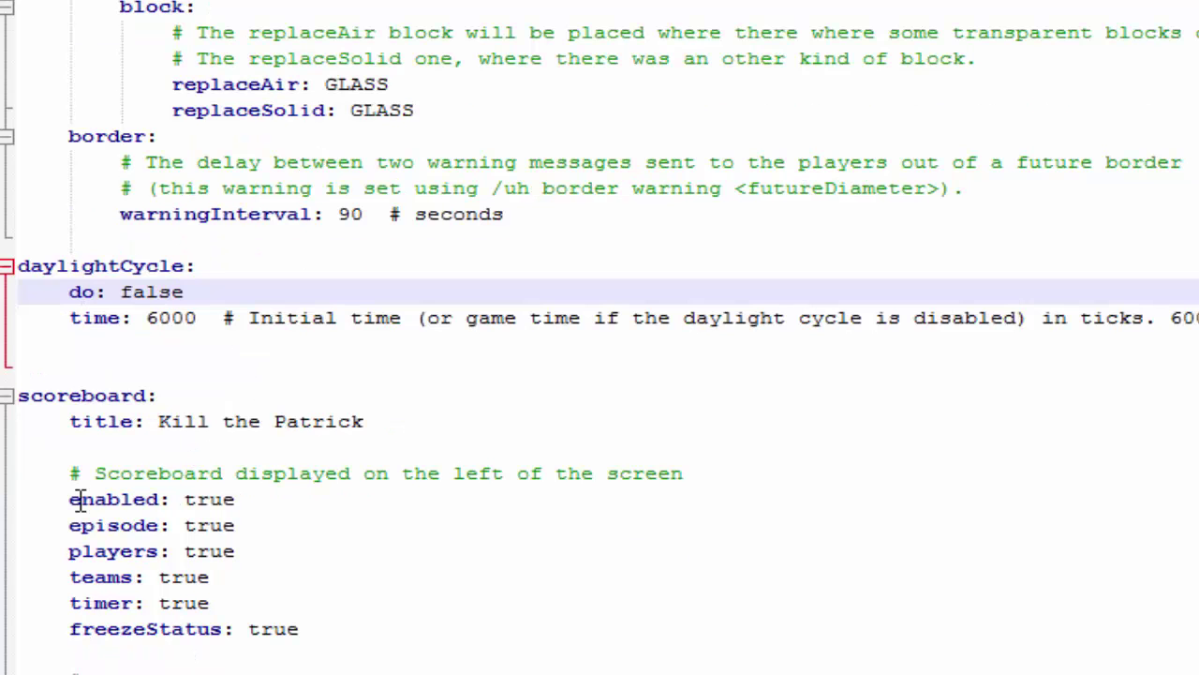
Examine the scoreboard section's title and its enabled, episode and players settings
{"action": "scroll", "coordinate": [80, 500], "scroll_direction": "down", "scroll_amount": 1}
{"action": "left_click_drag", "start_coordinate": [364, 344], "coordinate": [156, 344]}
{"action": "left_click", "coordinate": [286, 344]}
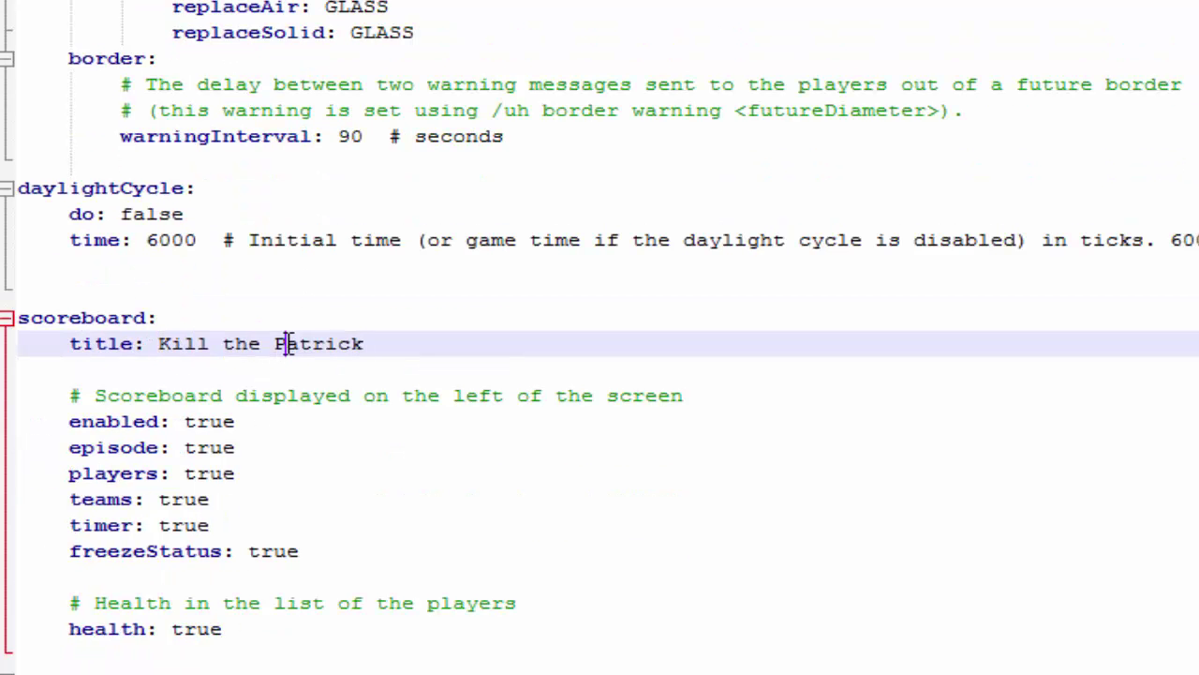
{"action": "scroll", "coordinate": [286, 344], "scroll_direction": "down", "scroll_amount": 1}
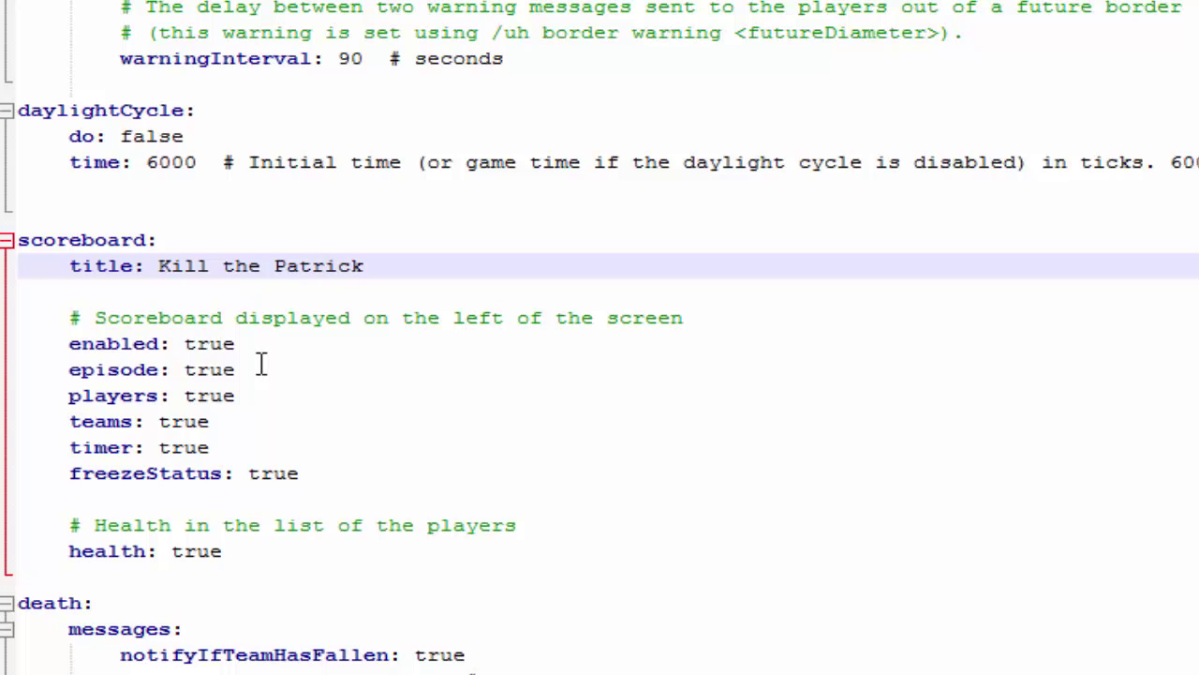
{"action": "double_click", "coordinate": [208, 344]}
{"action": "left_click_drag", "start_coordinate": [359, 366], "coordinate": [16, 344]}
{"action": "left_click", "coordinate": [374, 397]}
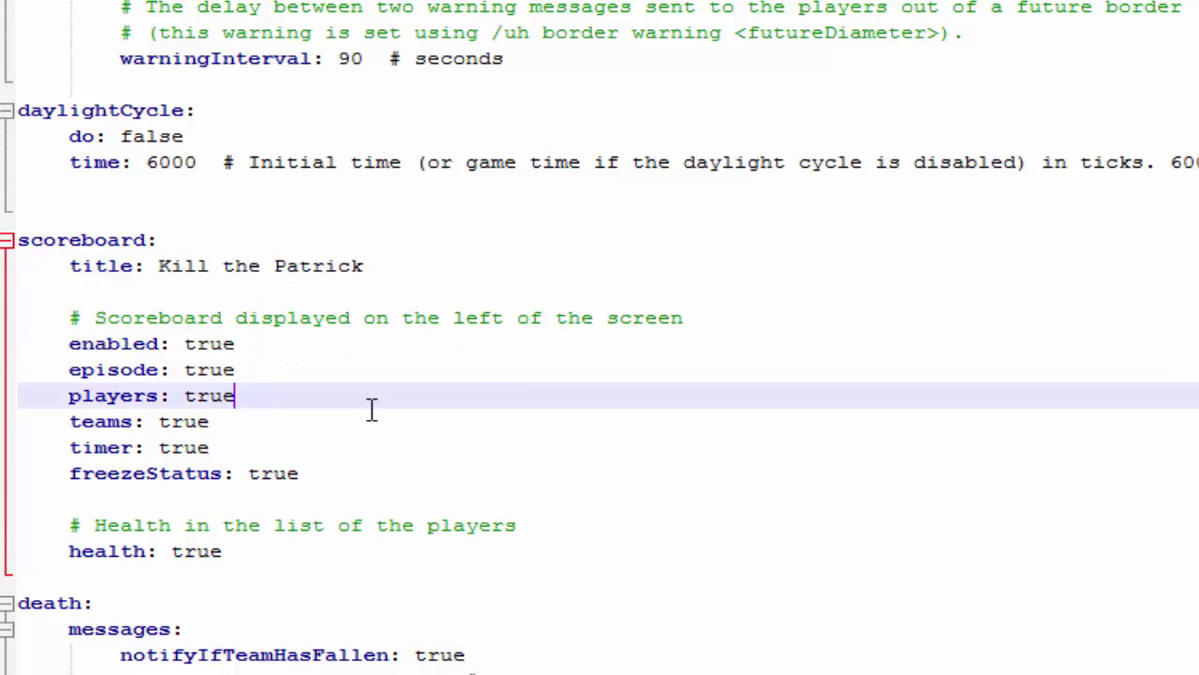
Examine the scoreboard's teams, timer, freezeStatus and health settings
{"action": "key", "text": "Down"}
{"action": "key", "text": "shift+Home"}
{"action": "key", "text": "Down"}
{"action": "key", "text": "shift+End"}
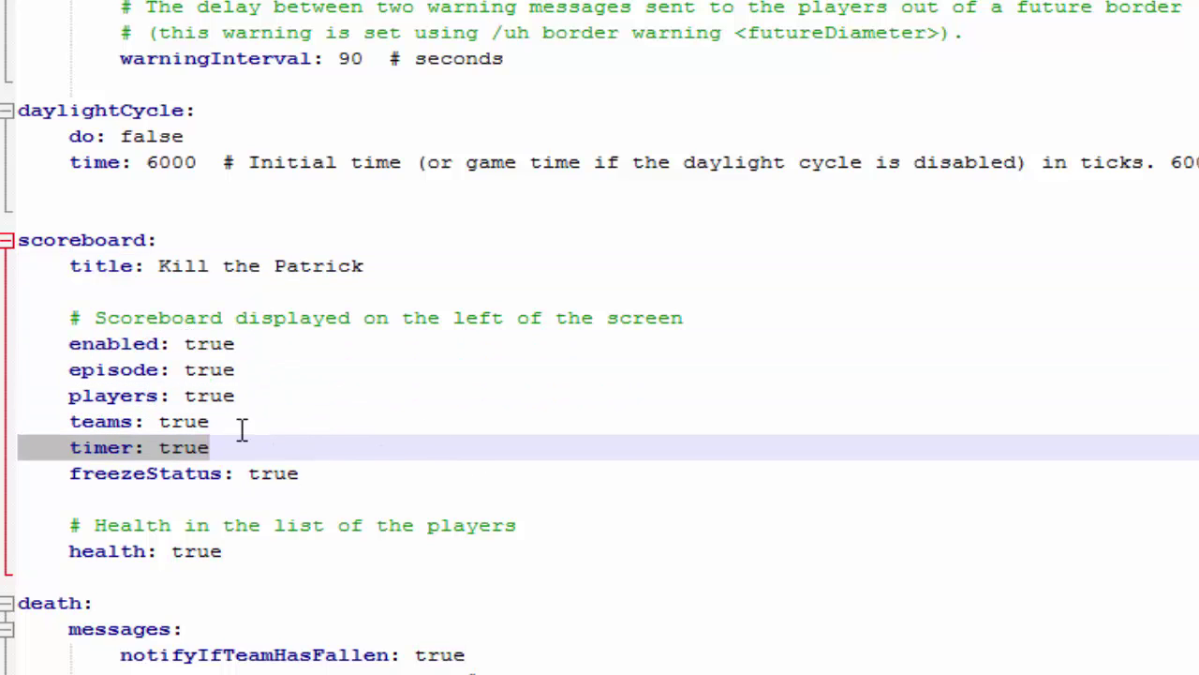
{"action": "key", "text": "shift+Down"}
{"action": "key", "text": "shift+End"}
{"action": "left_click", "coordinate": [543, 480]}
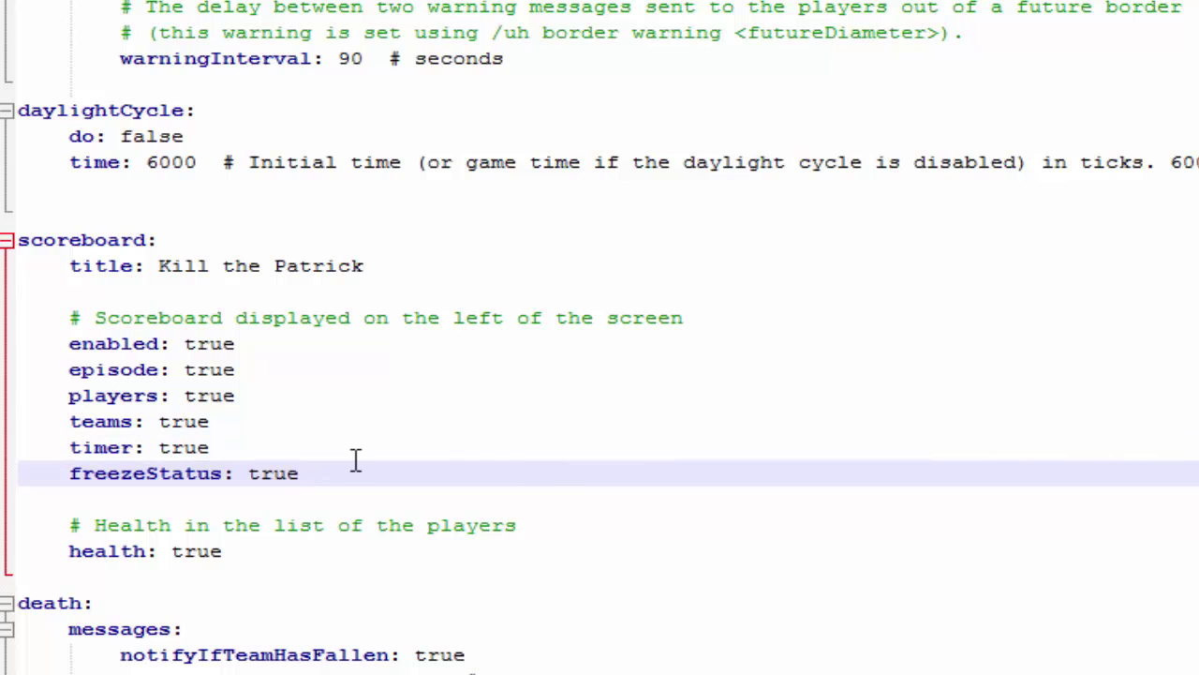
{"action": "left_click_drag", "start_coordinate": [357, 469], "coordinate": [4, 468]}
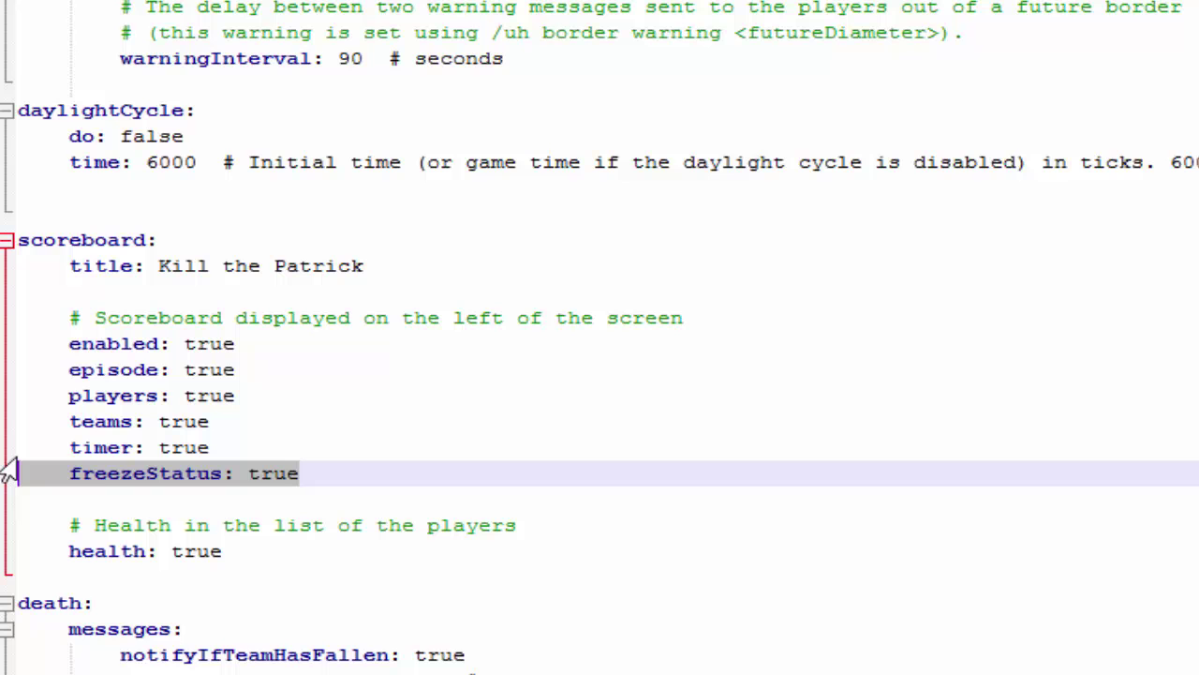
{"action": "left_click", "coordinate": [292, 557]}
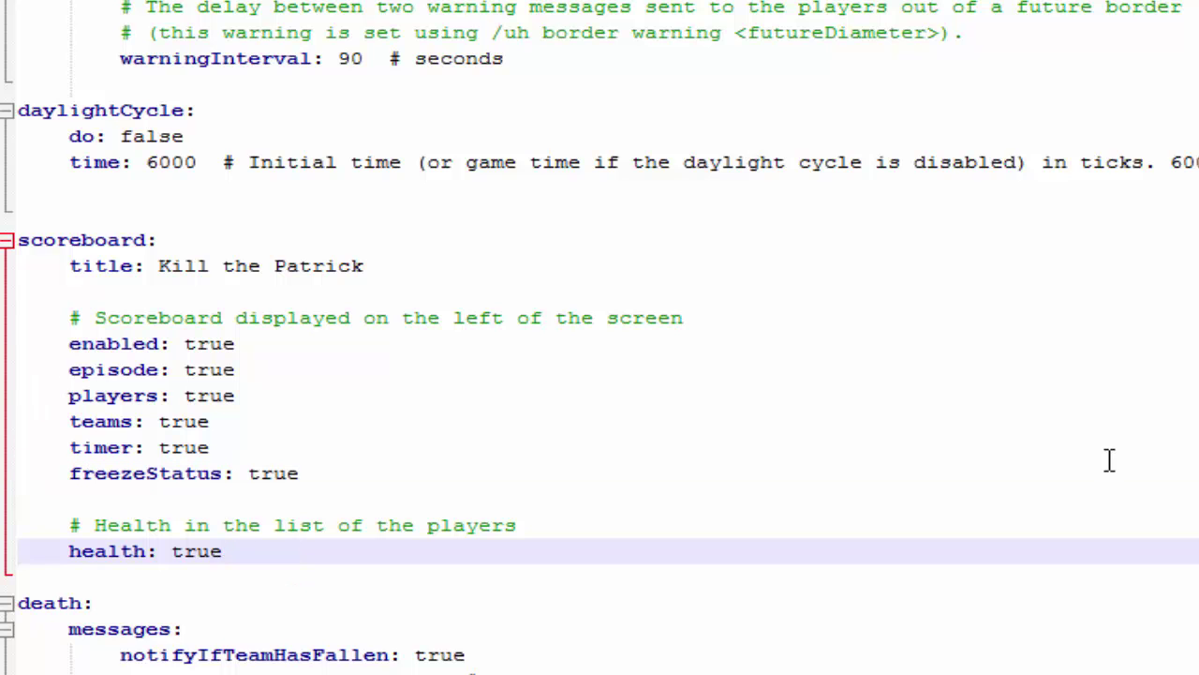
Set the do option under kick in the death section to false
{"action": "scroll", "coordinate": [1106, 460], "scroll_direction": "down", "scroll_amount": 1}
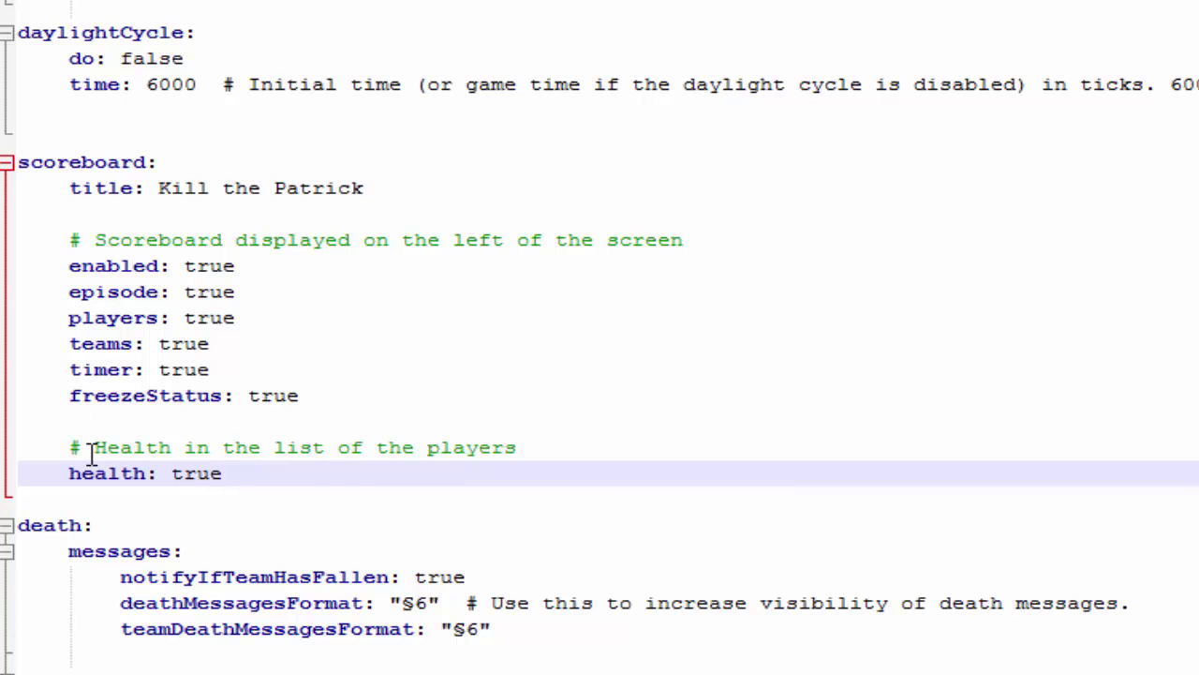
{"action": "scroll", "coordinate": [160, 471], "scroll_direction": "down", "scroll_amount": 2}
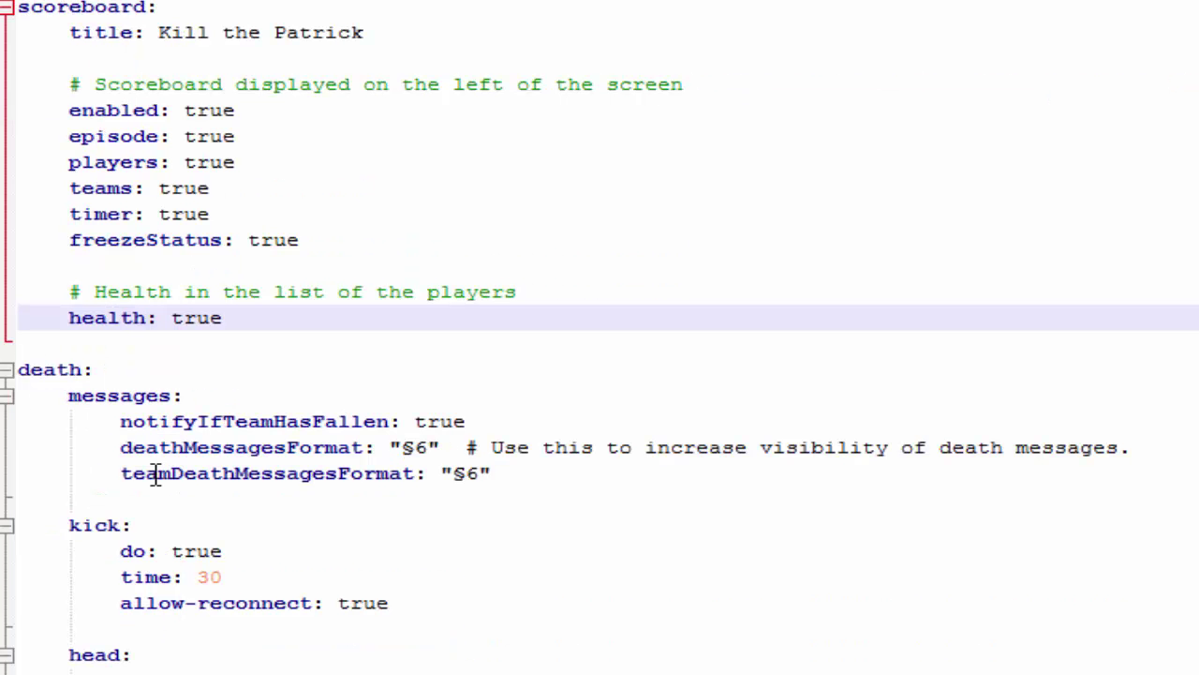
{"action": "scroll", "coordinate": [83, 405], "scroll_direction": "down", "scroll_amount": 1}
{"action": "scroll", "coordinate": [72, 337], "scroll_direction": "down", "scroll_amount": 1}
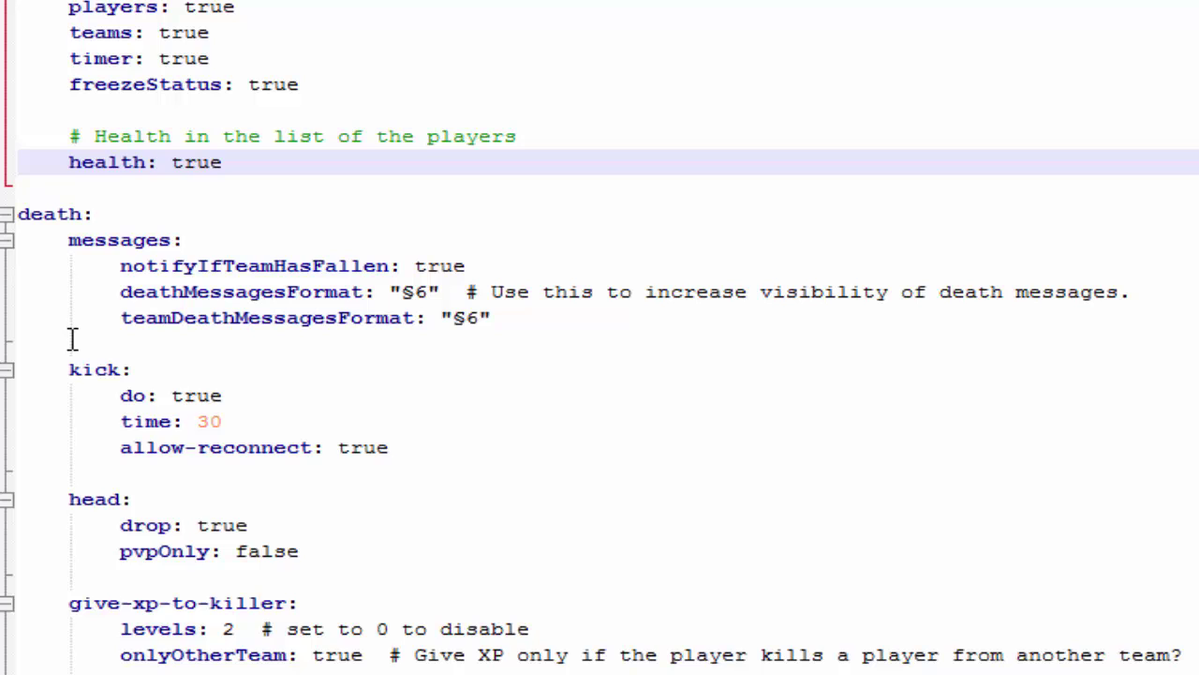
{"action": "left_click", "coordinate": [246, 394]}
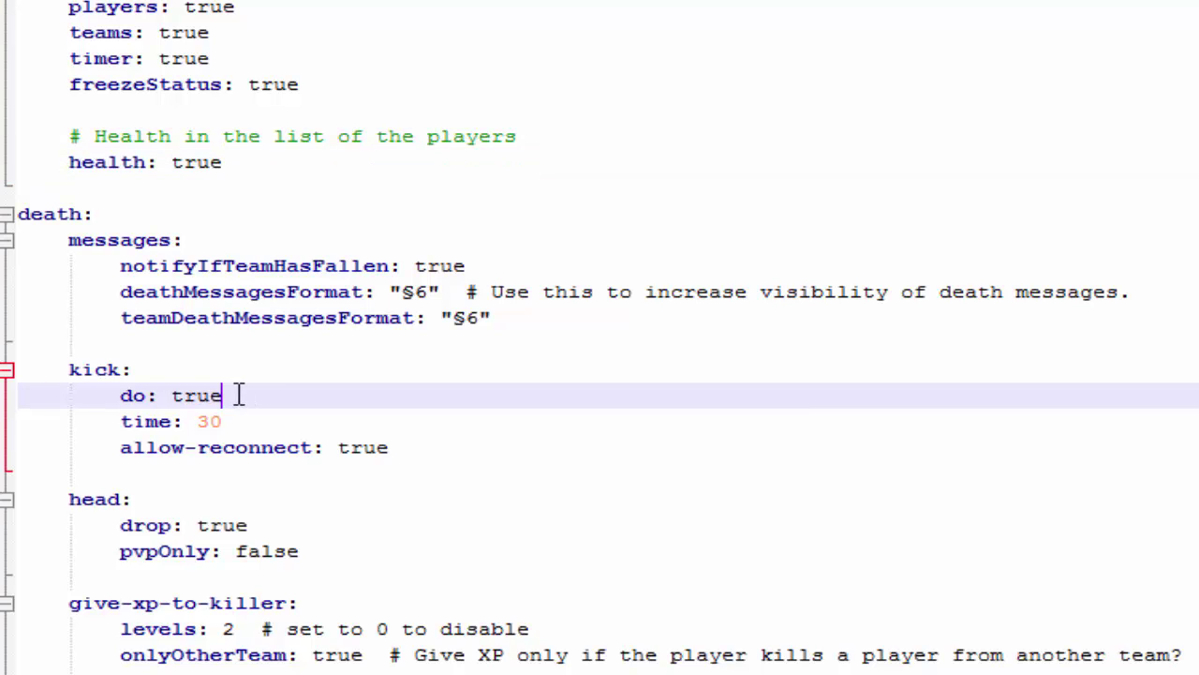
{"action": "left_click_drag", "start_coordinate": [238, 394], "coordinate": [173, 394]}
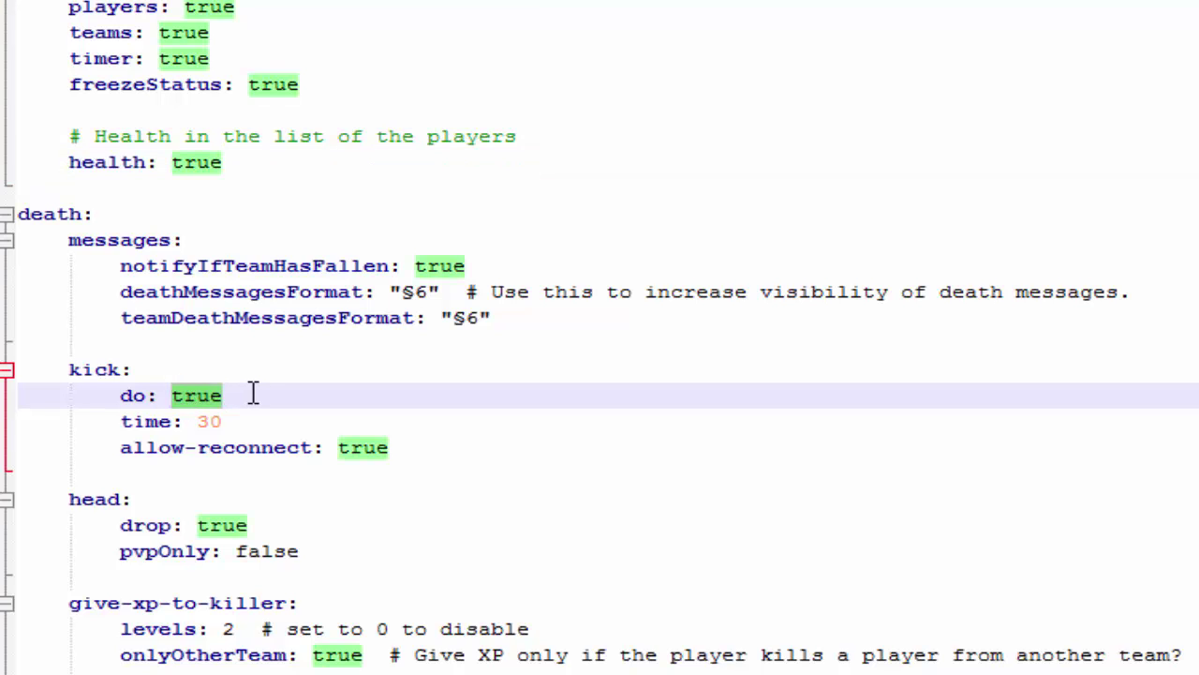
{"action": "type", "text": "false"}
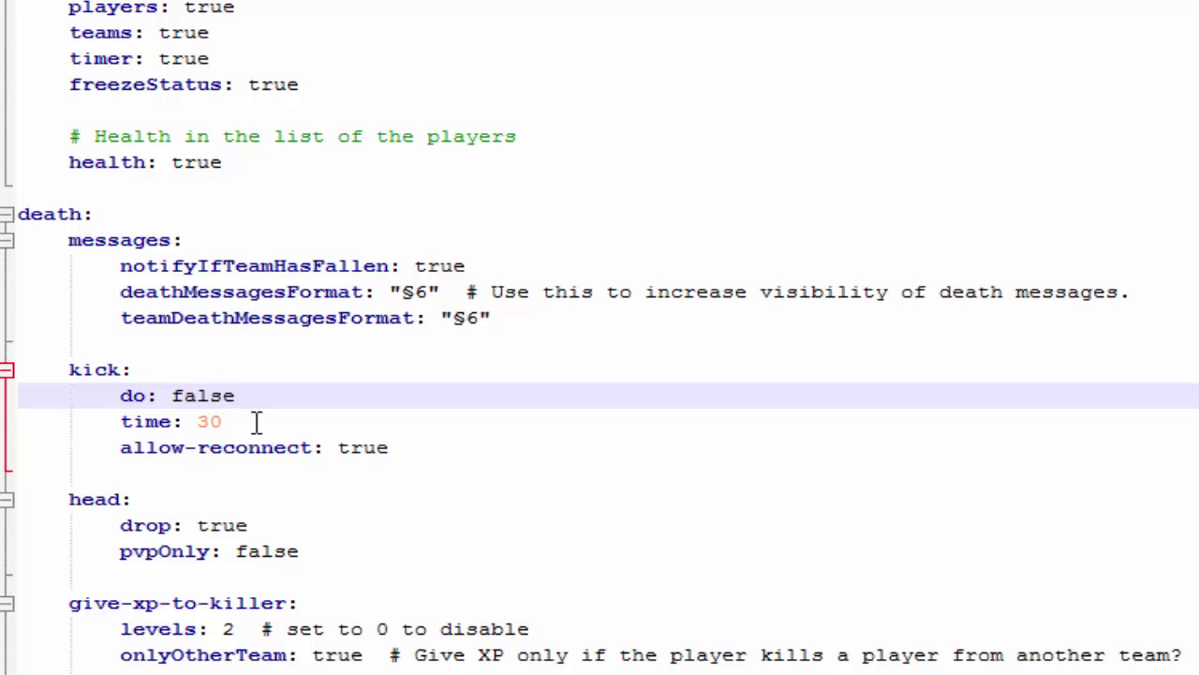
Examine the head drop setting and the give-xp-to-killer and announcements settings in the death section
{"action": "scroll", "coordinate": [103, 522], "scroll_direction": "down", "scroll_amount": 2}
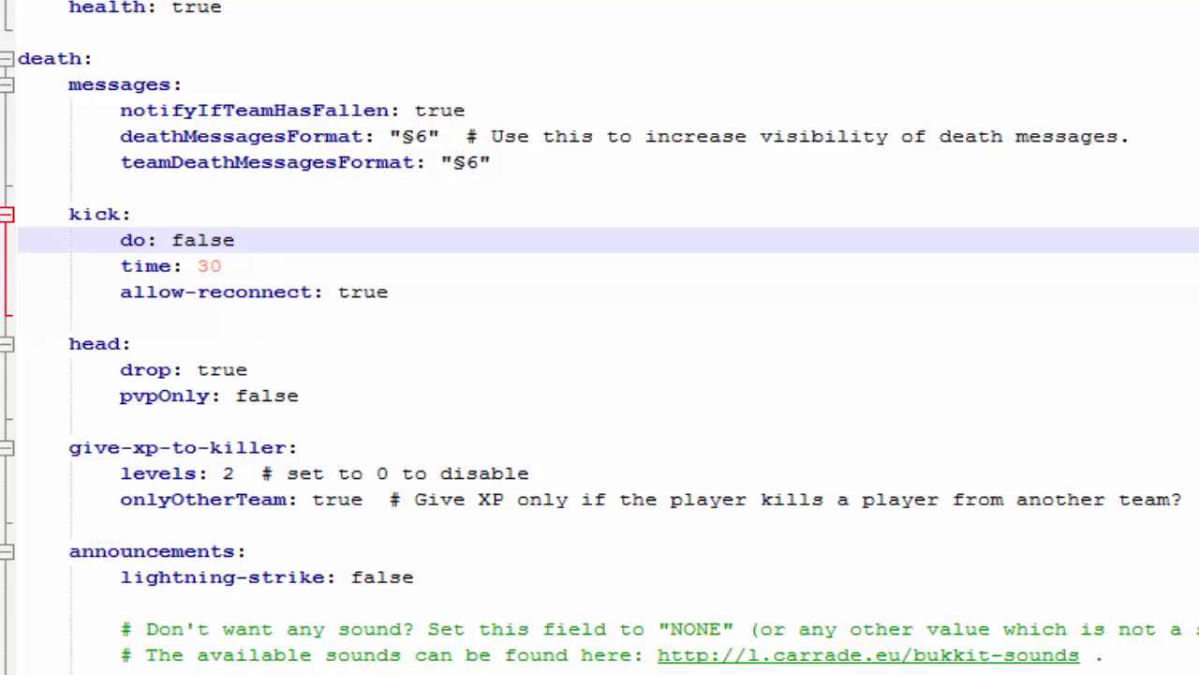
{"action": "left_click", "coordinate": [300, 367]}
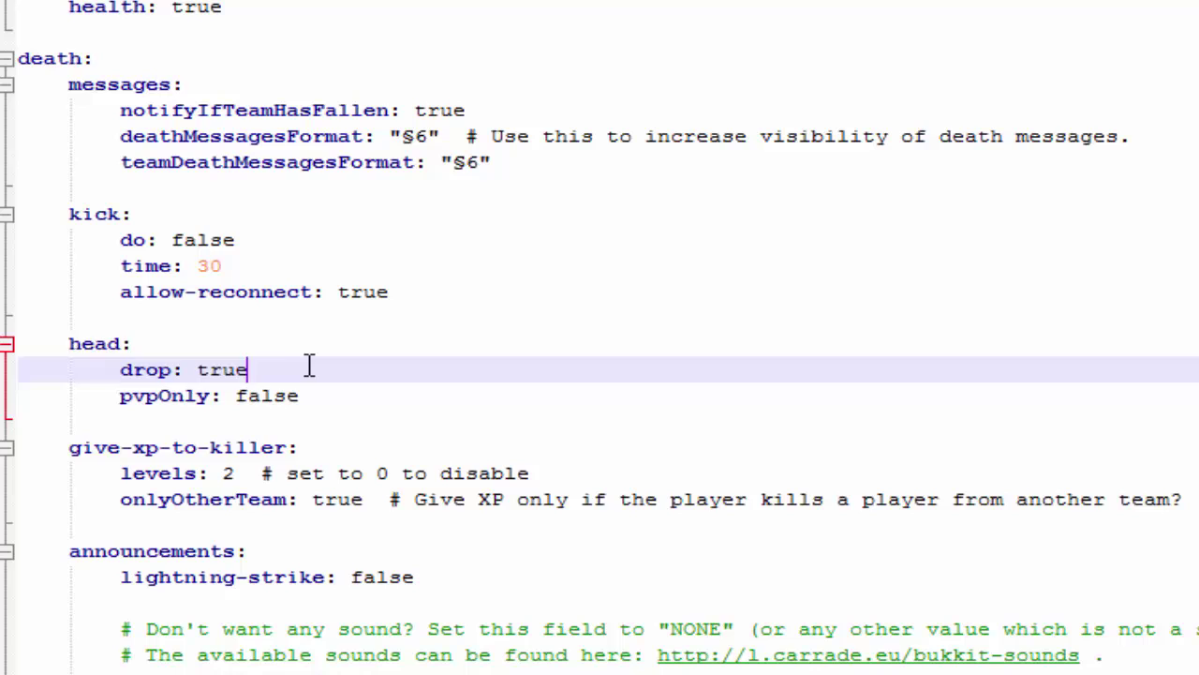
{"action": "key", "text": "shift+Up"}
{"action": "key", "text": "shift+Home"}
{"action": "key", "text": "shift+Home"}
{"action": "left_click", "coordinate": [290, 363]}
{"action": "scroll", "coordinate": [68, 559], "scroll_direction": "down", "scroll_amount": 2}
{"action": "scroll", "coordinate": [154, 468], "scroll_direction": "down", "scroll_amount": 3}
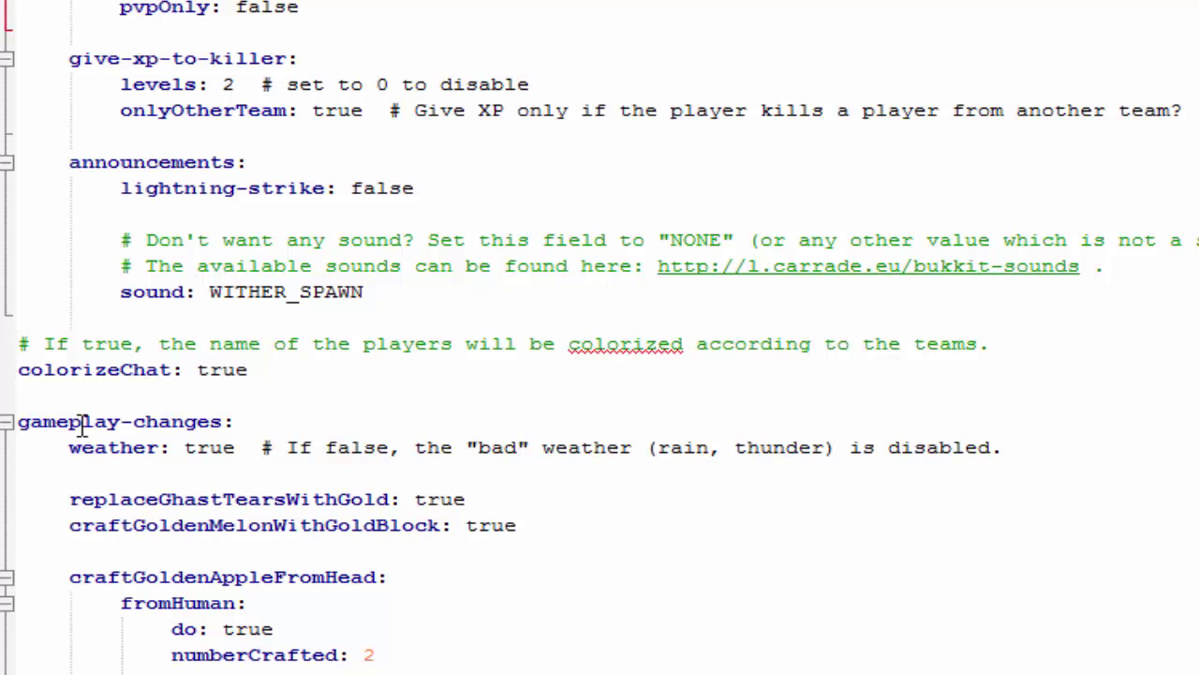
Examine the gameplay-changes section, covering replaceGhastTearsWithGold, craftGoldenAppleFromHead and the goldenApple regeneration values
{"action": "scroll", "coordinate": [103, 459], "scroll_direction": "down", "scroll_amount": 1}
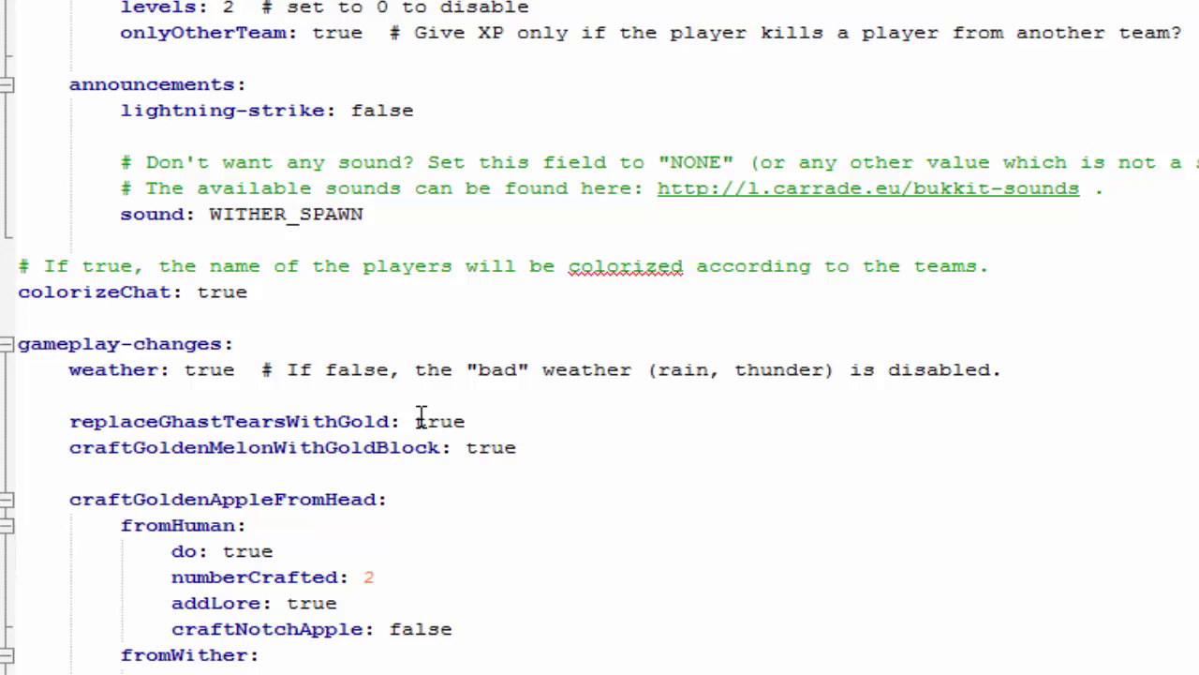
{"action": "left_click_drag", "start_coordinate": [394, 421], "coordinate": [68, 421]}
{"action": "left_click", "coordinate": [145, 422]}
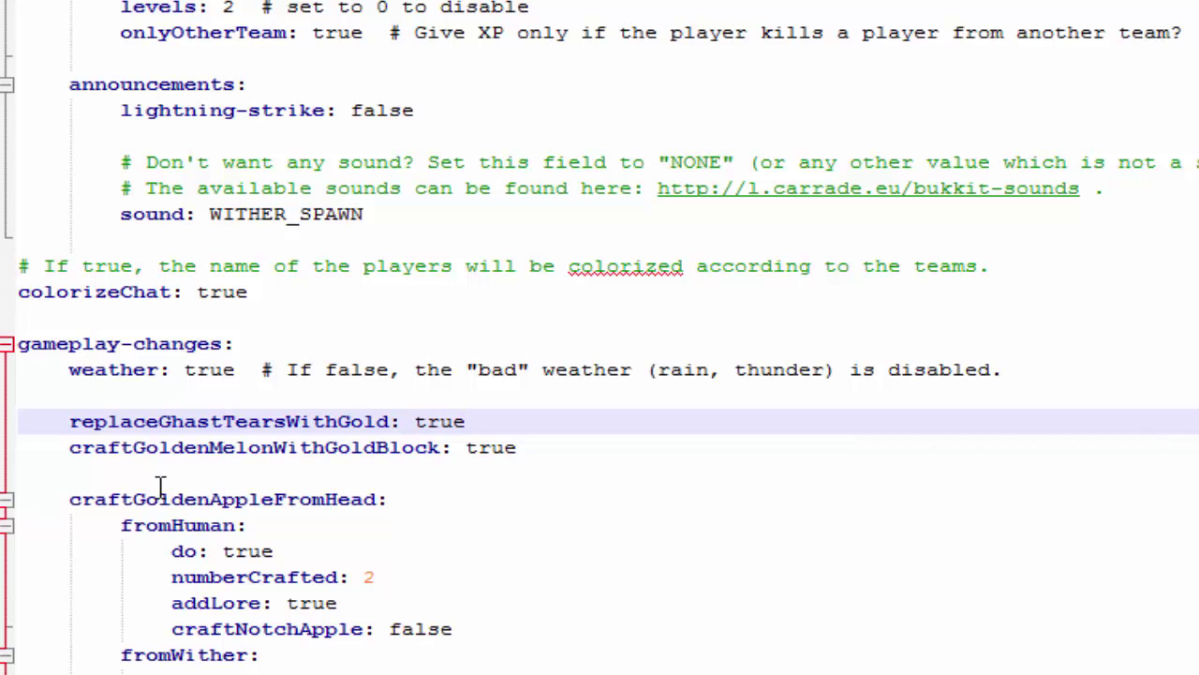
{"action": "scroll", "coordinate": [94, 415], "scroll_direction": "down", "scroll_amount": 2}
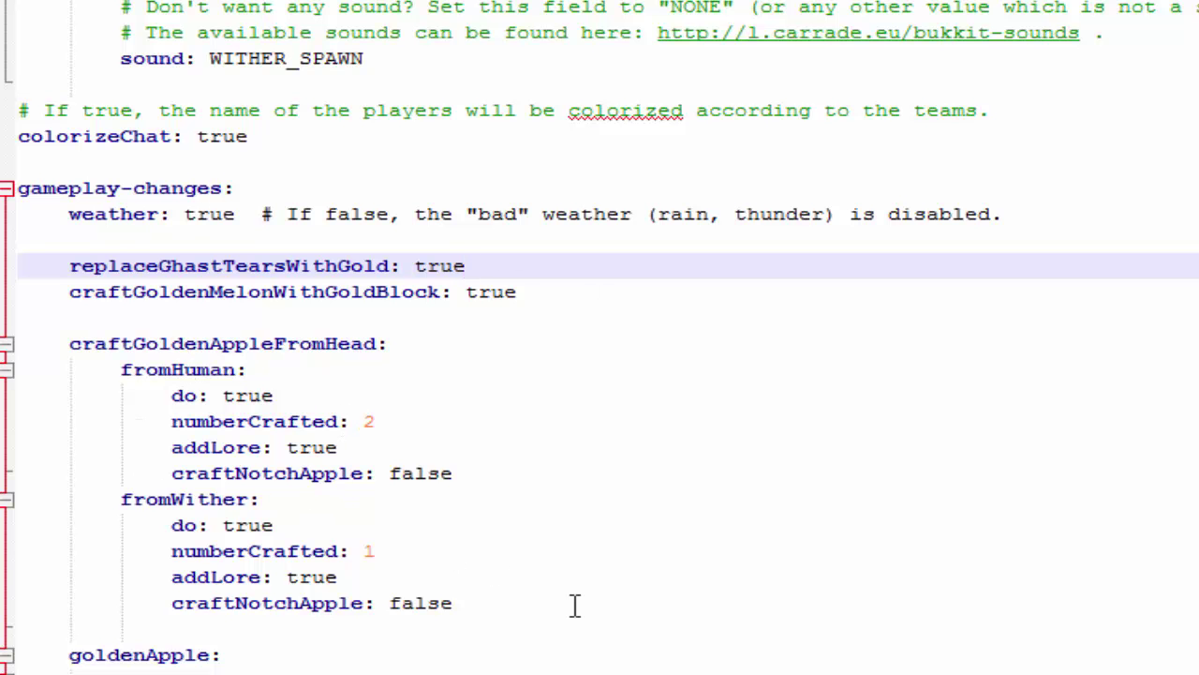
{"action": "scroll", "coordinate": [204, 369], "scroll_direction": "down", "scroll_amount": 2}
{"action": "scroll", "coordinate": [197, 384], "scroll_direction": "down", "scroll_amount": 2}
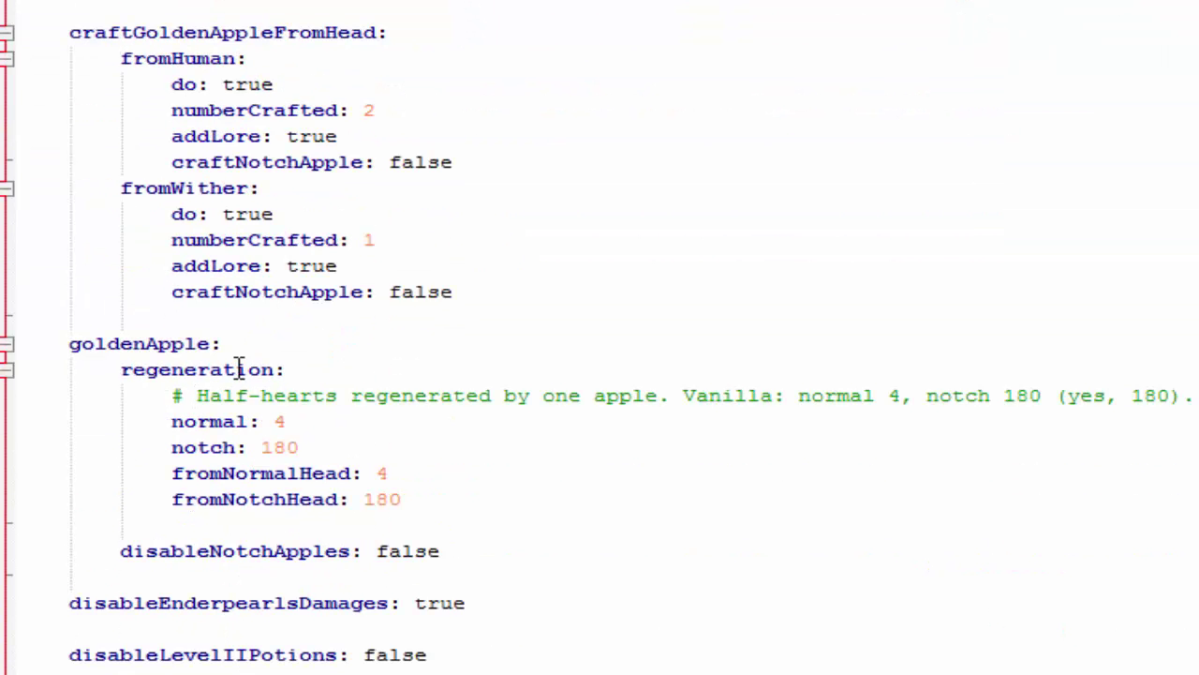
{"action": "left_click_drag", "start_coordinate": [474, 498], "coordinate": [19, 420]}
{"action": "left_click", "coordinate": [552, 518]}
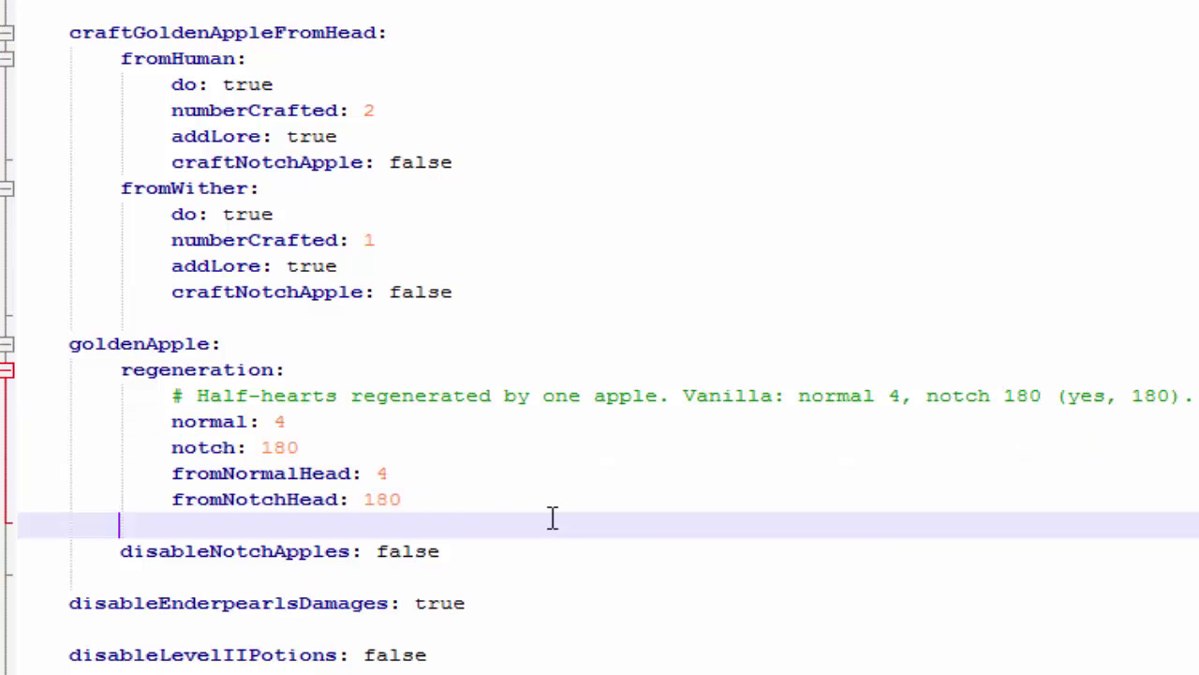
Examine the compass option and its explanatory comments at the end of the gameplay-changes section
{"action": "scroll", "coordinate": [260, 509], "scroll_direction": "down", "scroll_amount": 2}
{"action": "scroll", "coordinate": [146, 457], "scroll_direction": "down", "scroll_amount": 3}
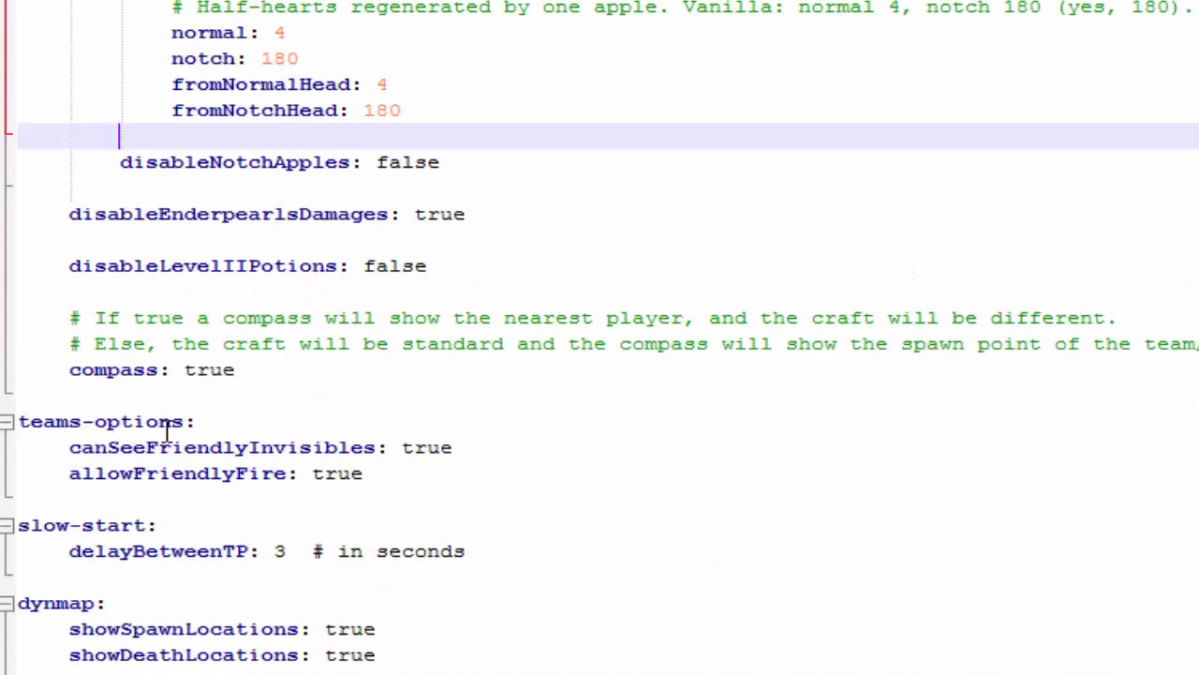
{"action": "left_click", "coordinate": [273, 363]}
{"action": "key", "text": "shift+Home"}
{"action": "left_click", "coordinate": [317, 374]}
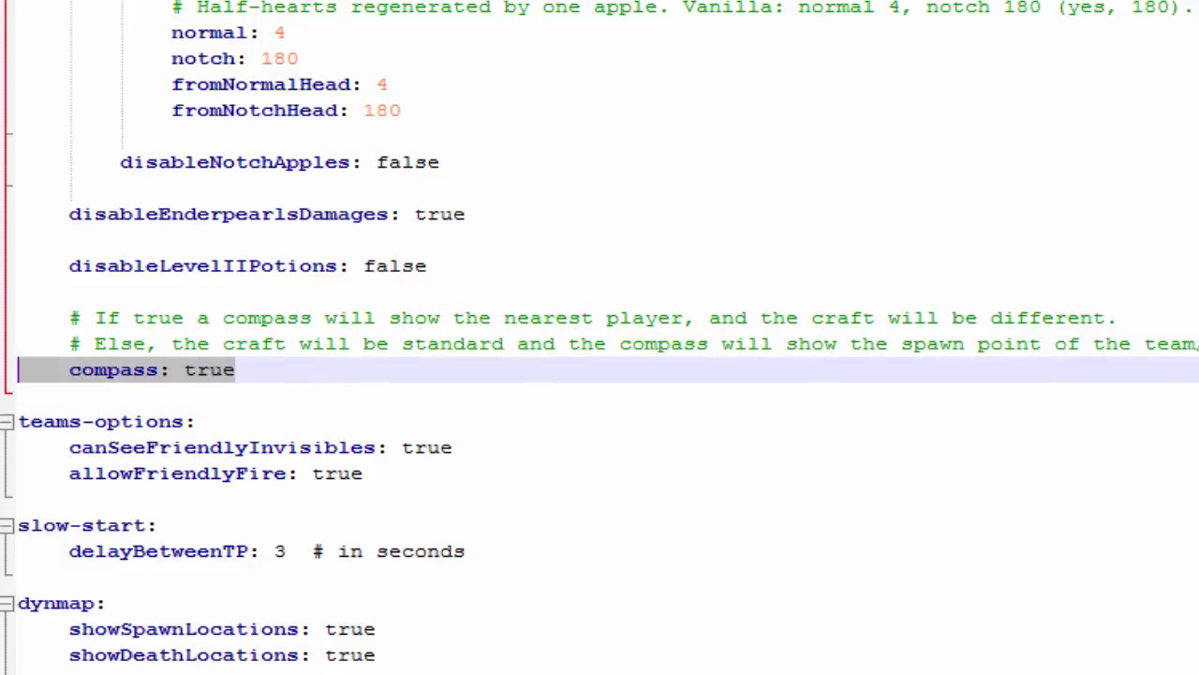
{"action": "key", "text": "Up"}
{"action": "left_click", "coordinate": [266, 370]}
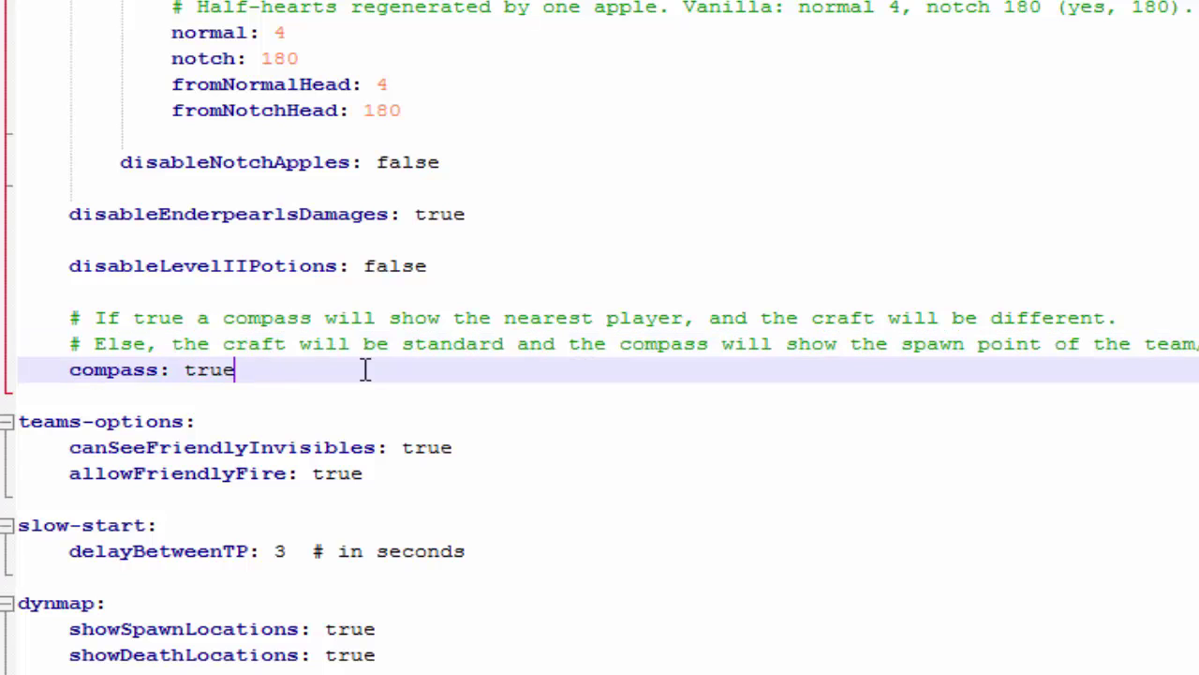
Examine the allowFriendlyFire setting under teams-options and the delayBetweenTP setting under slow-start
{"action": "triple_click", "coordinate": [417, 473]}
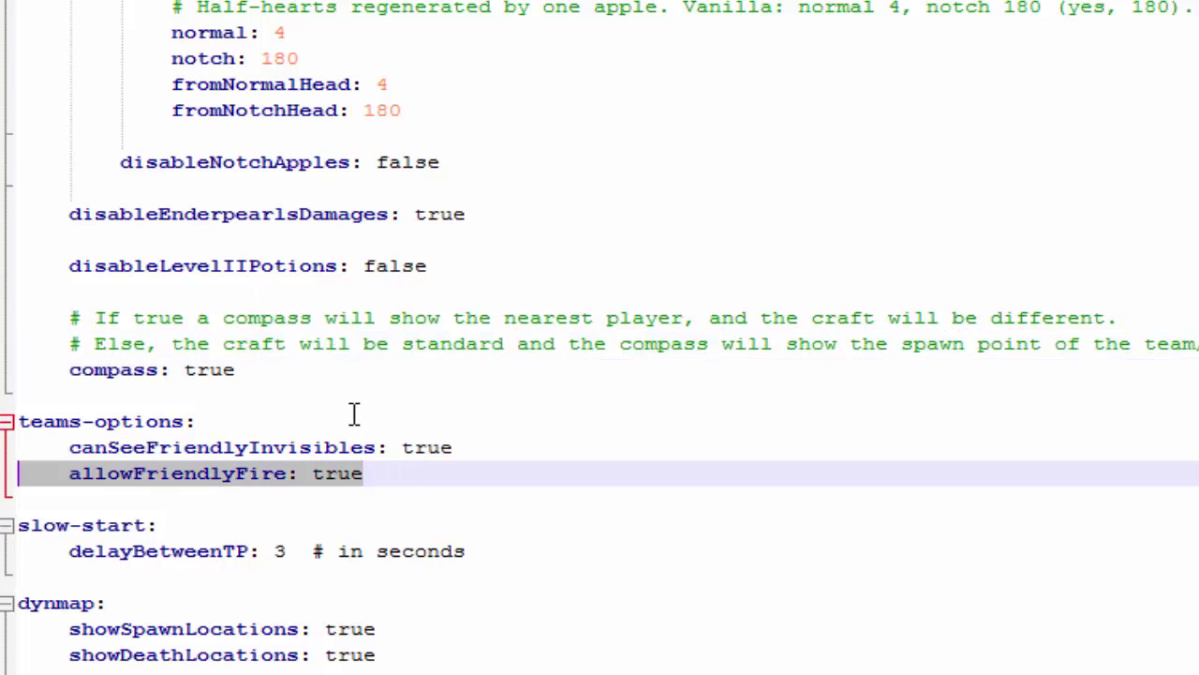
{"action": "left_click", "coordinate": [410, 469]}
{"action": "scroll", "coordinate": [141, 454], "scroll_direction": "down", "scroll_amount": 1}
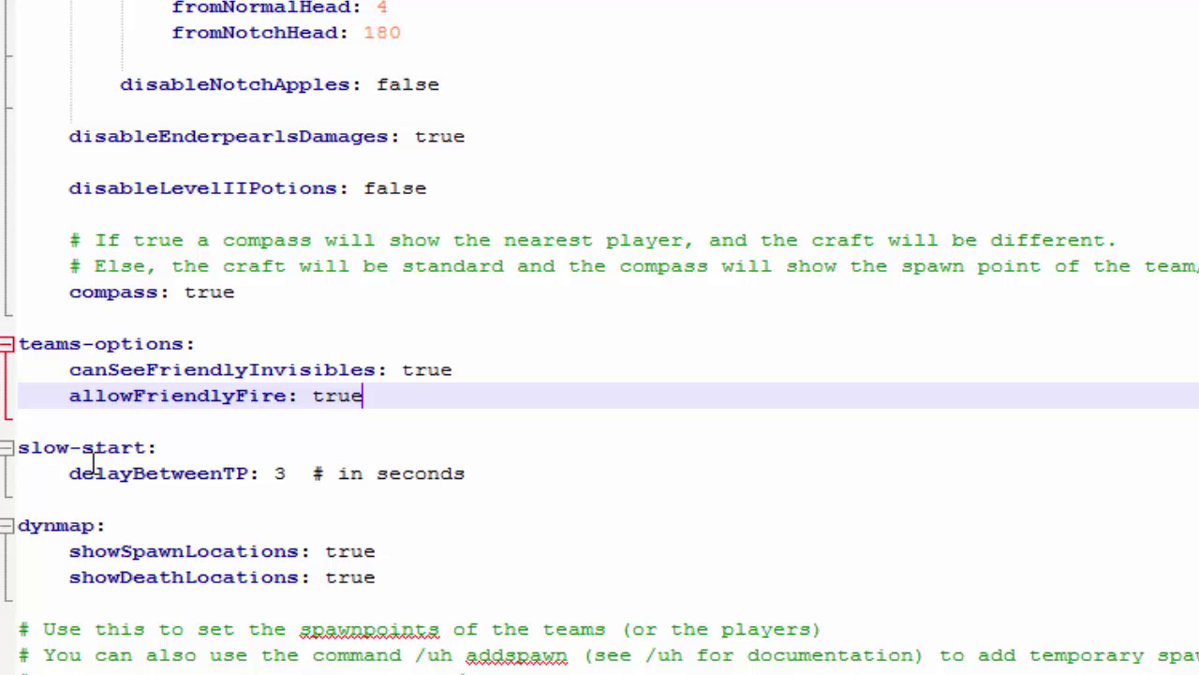
{"action": "triple_click", "coordinate": [500, 468]}
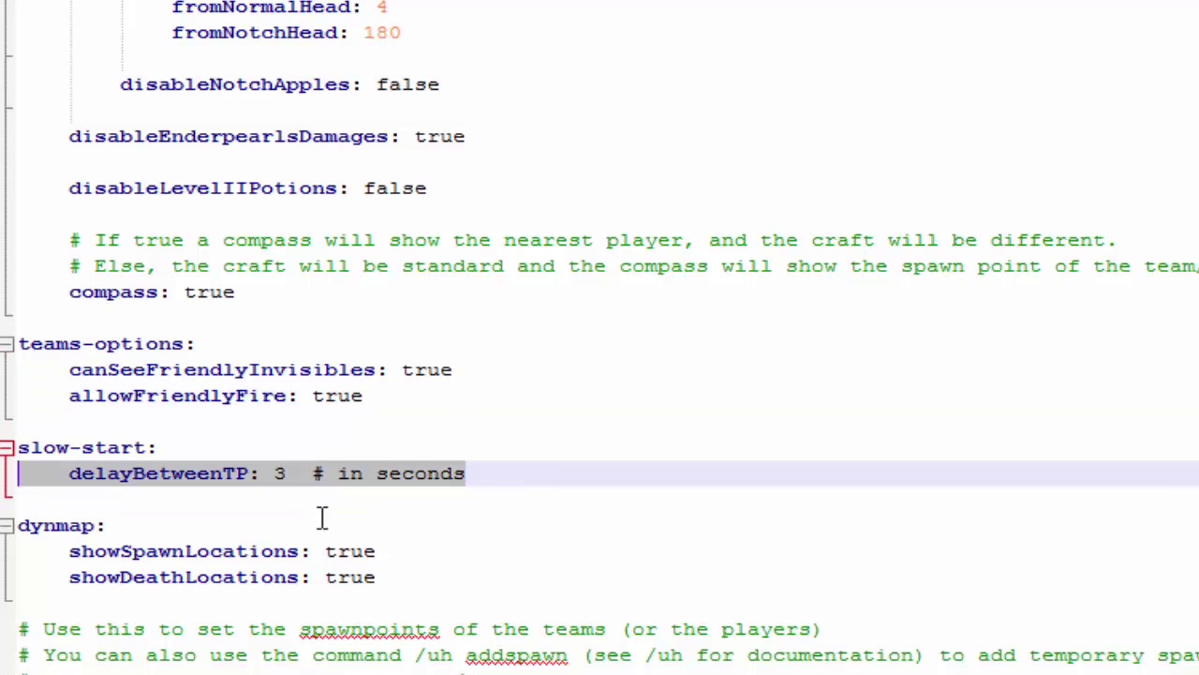
Examine the dynmap section with its showSpawnLocations and showDeathLocations settings
{"action": "left_click", "coordinate": [337, 576]}
{"action": "scroll", "coordinate": [386, 549], "scroll_direction": "down", "scroll_amount": 2}
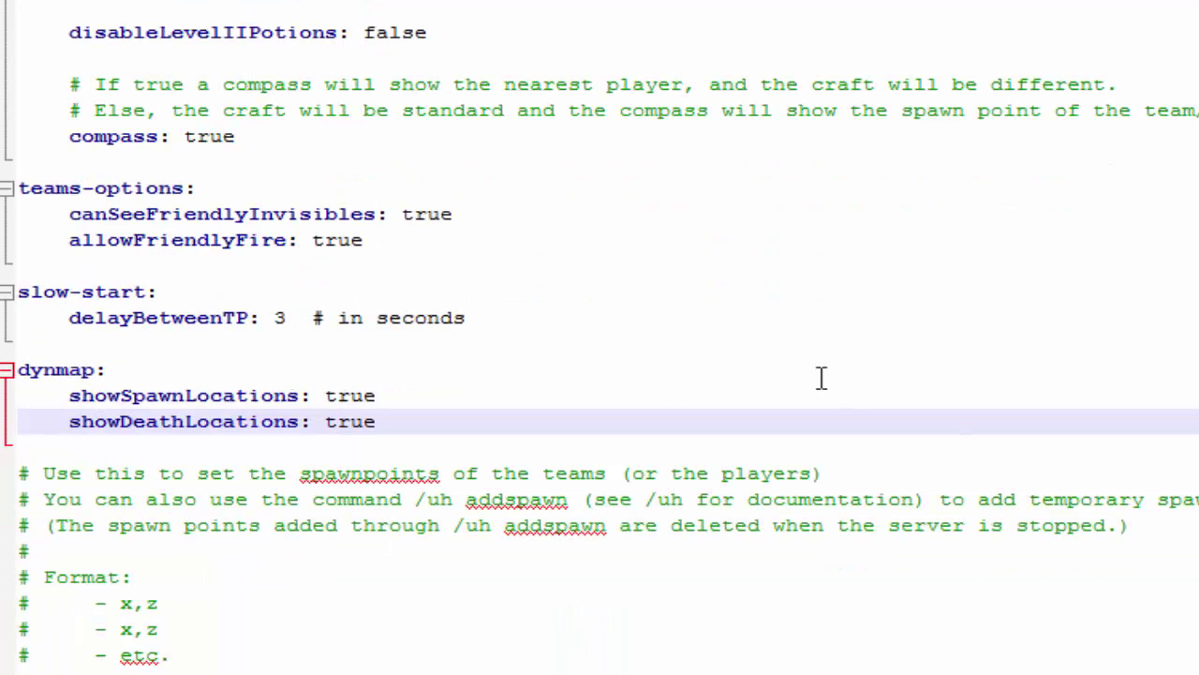
{"action": "scroll", "coordinate": [822, 378], "scroll_direction": "down", "scroll_amount": 2}
{"action": "left_click", "coordinate": [41, 240]}
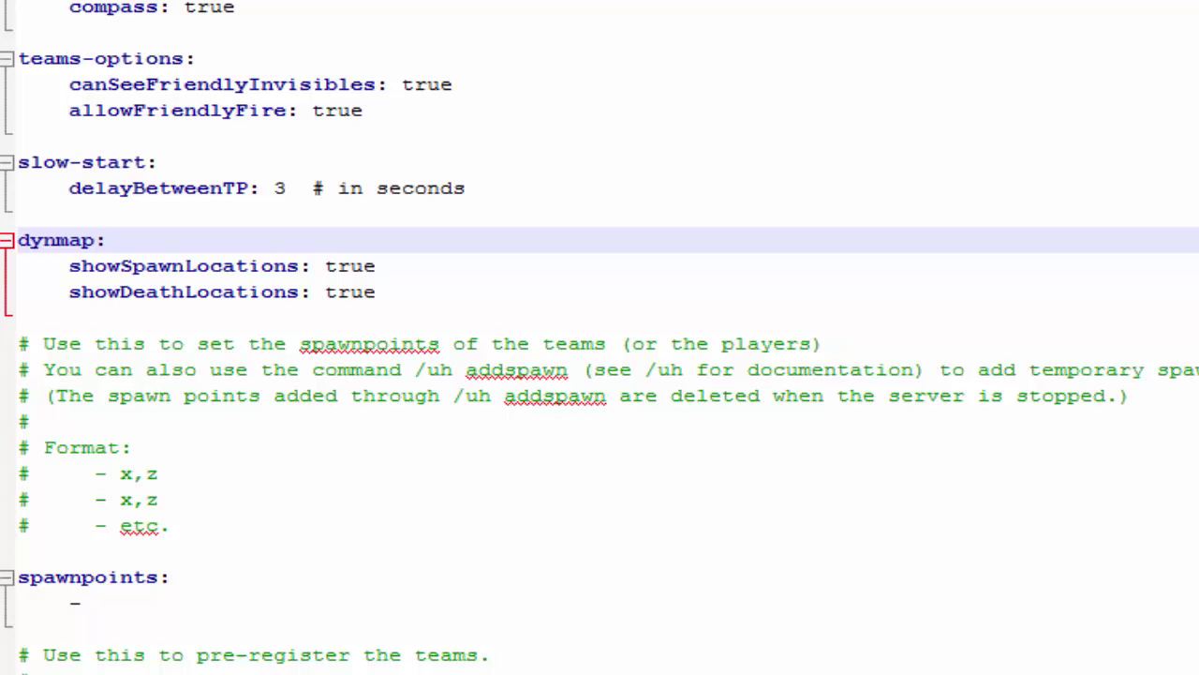
{"action": "right_click", "coordinate": [30, 271]}
{"action": "left_click", "coordinate": [447, 297]}
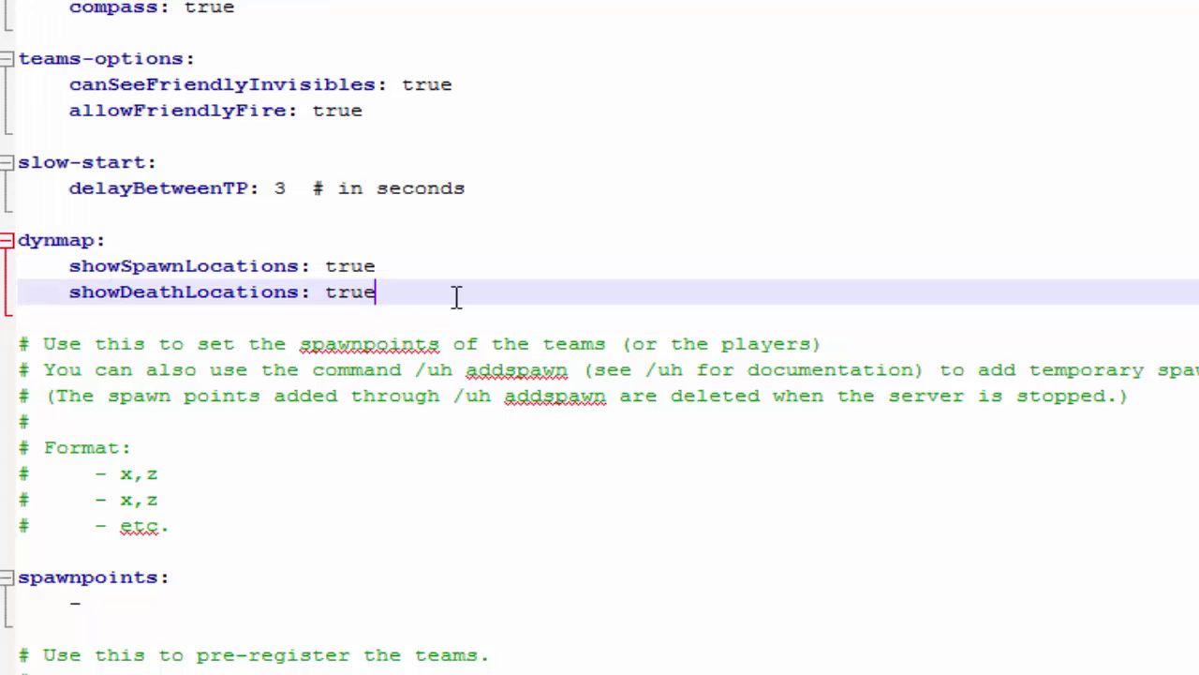
{"action": "left_click_drag", "start_coordinate": [591, 300], "coordinate": [184, 266]}
{"action": "left_click", "coordinate": [710, 289]}
{"action": "scroll", "coordinate": [37, 417], "scroll_direction": "down", "scroll_amount": 2}
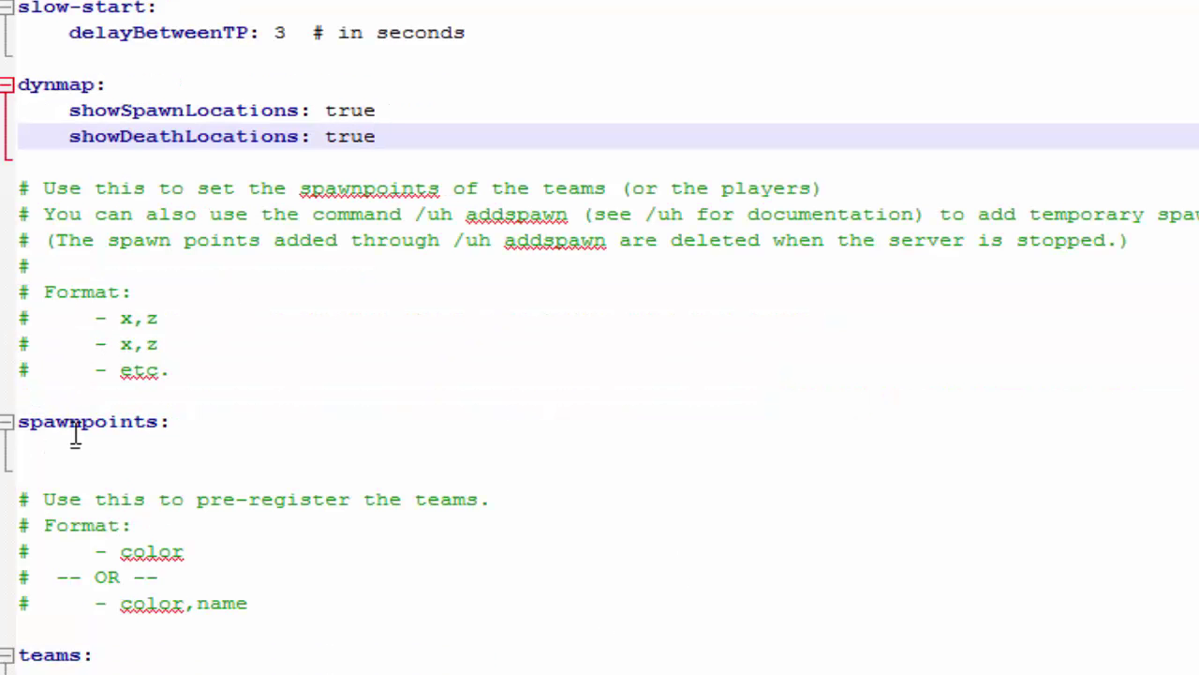
Examine the spawnpoints list and the comments on the format for pre-registering teams
{"action": "left_click_drag", "start_coordinate": [134, 444], "coordinate": [14, 435]}
{"action": "left_click", "coordinate": [103, 448]}
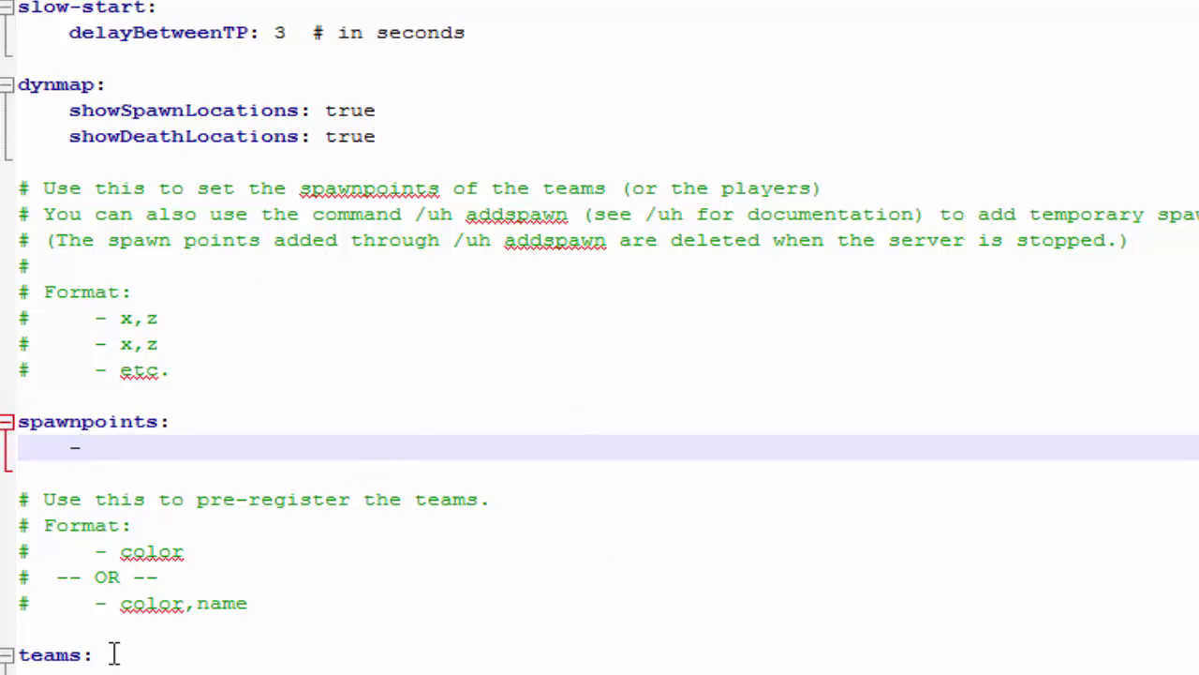
{"action": "left_click", "coordinate": [166, 628]}
{"action": "key", "text": "shift+Up"}
{"action": "key", "text": "shift+Up"}
{"action": "key", "text": "shift+Up"}
{"action": "key", "text": "shift+Up"}
{"action": "key", "text": "shift+Up"}
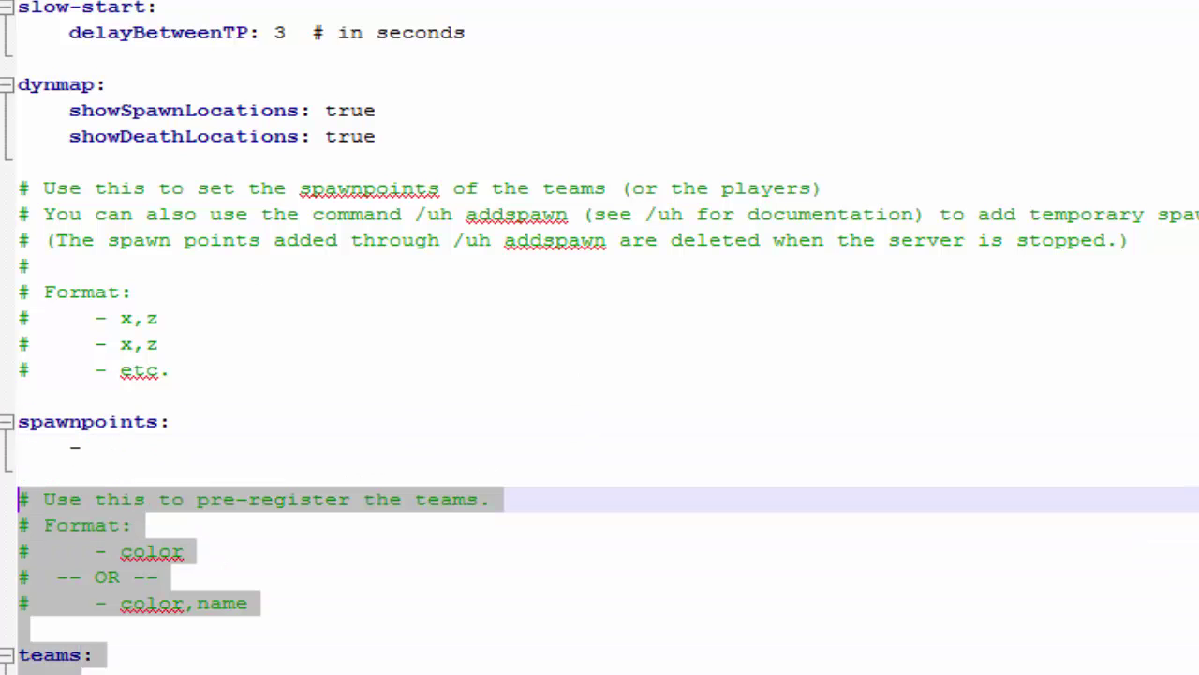
{"action": "left_click", "coordinate": [250, 657]}
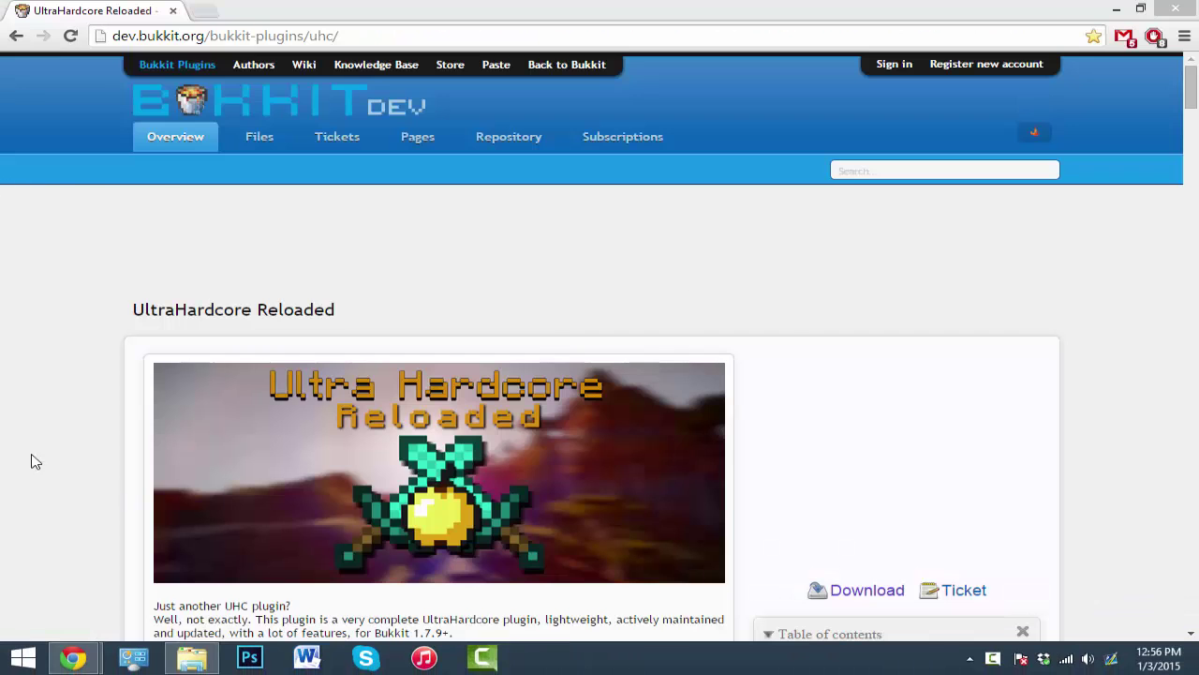
{"action": "left_click", "coordinate": [192, 658]}
{"action": "left_click", "coordinate": [68, 96]}
{"action": "left_click", "coordinate": [68, 97]}
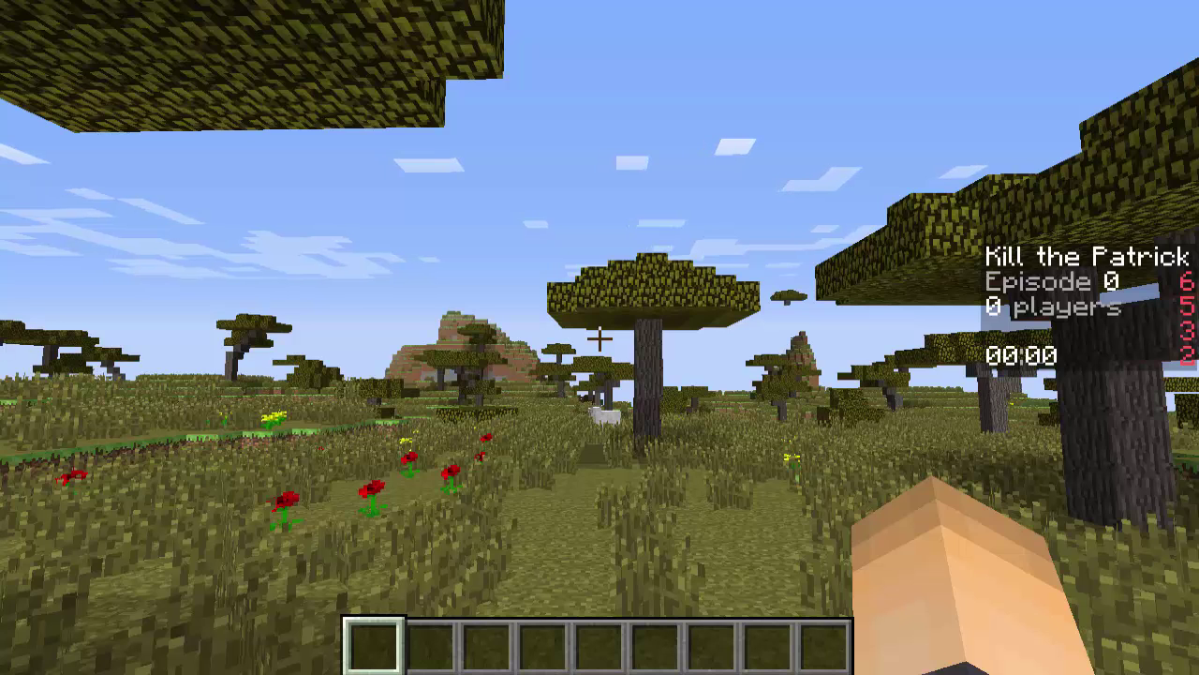
In Minecraft, teleport to the world's centre with the command /tp 0 100 0
{"action": "key", "text": "slash"}
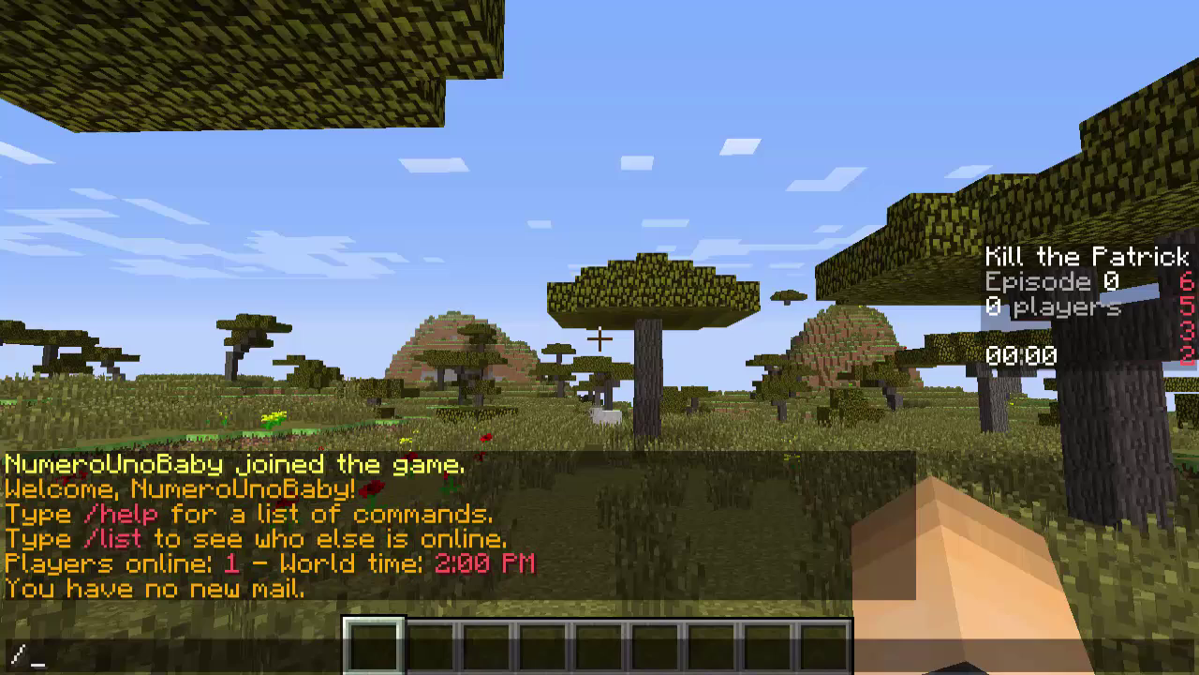
{"action": "type", "text": "tp "}
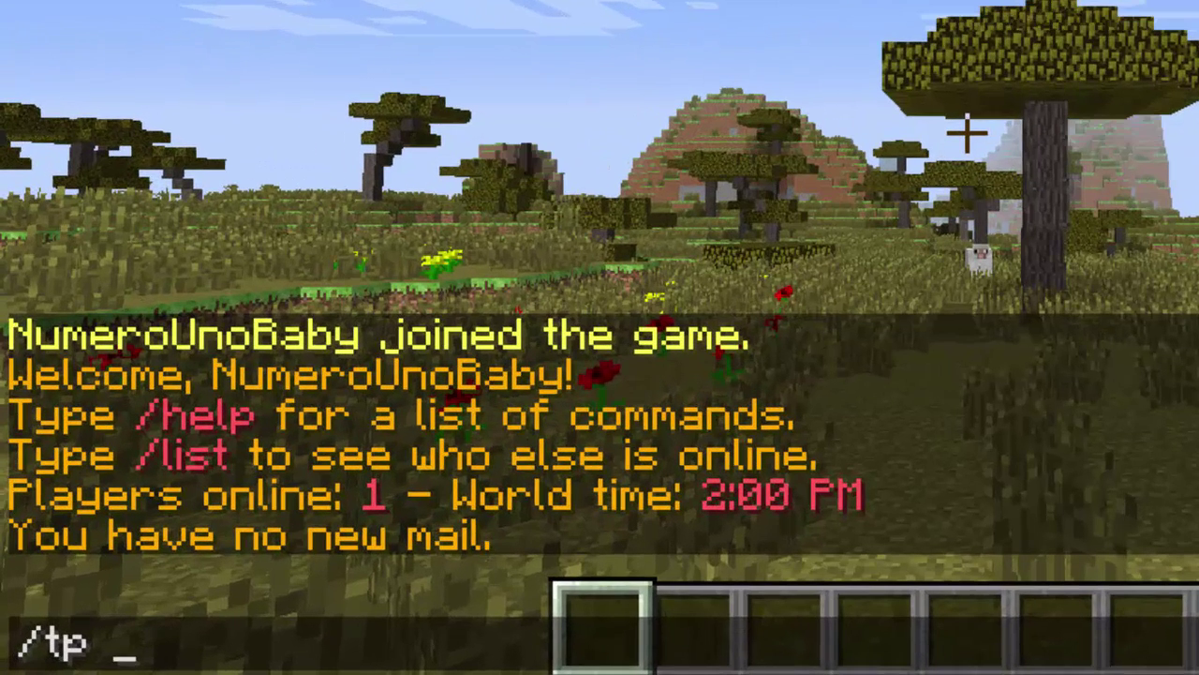
{"action": "type", "text": "0 100 0"}
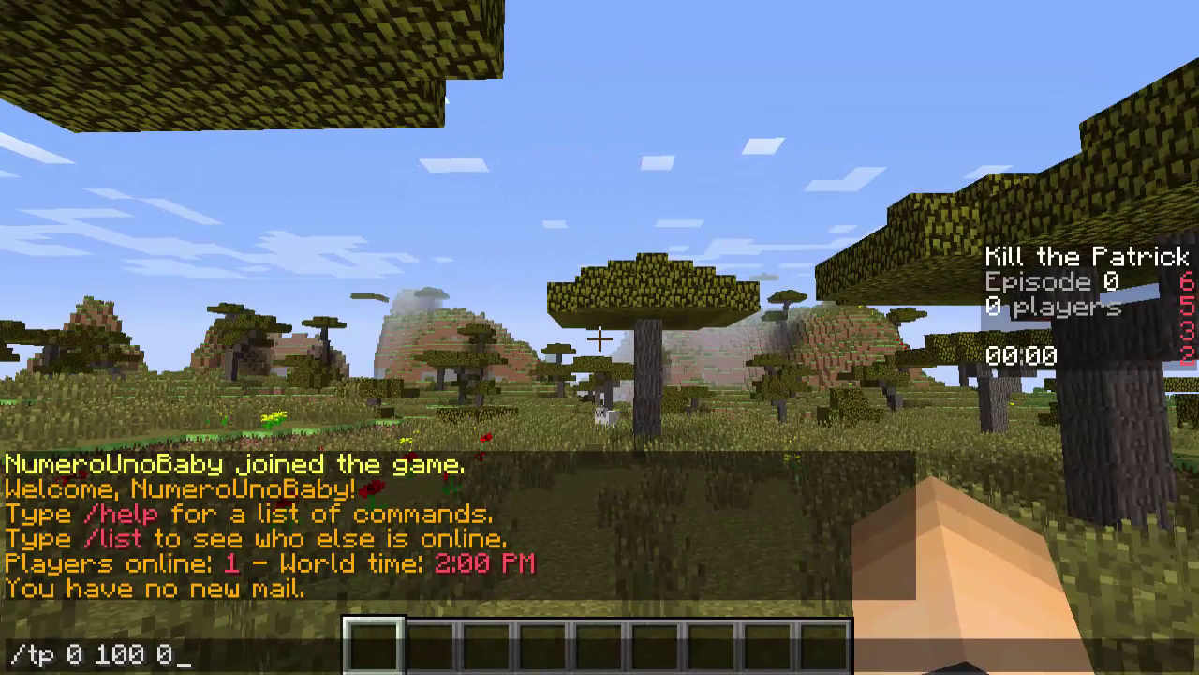
{"action": "key", "text": "Return"}
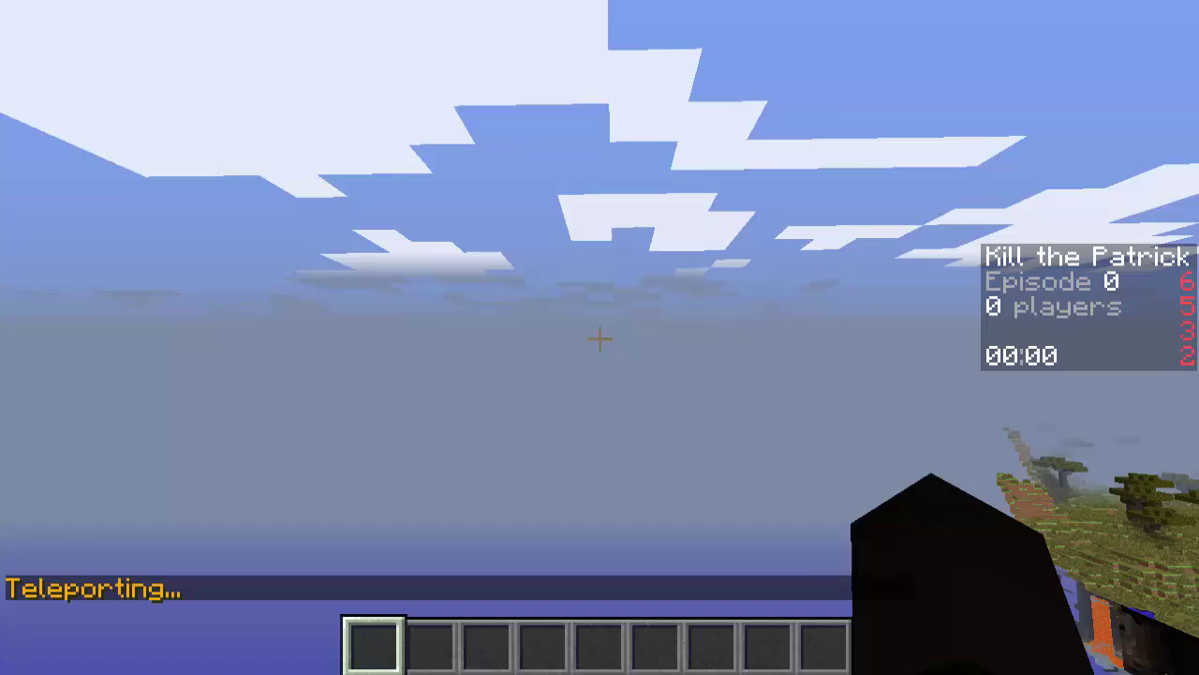
Make the current position at the world's centre the world spawn with the command /setworldspawn
{"action": "key", "text": "F3"}
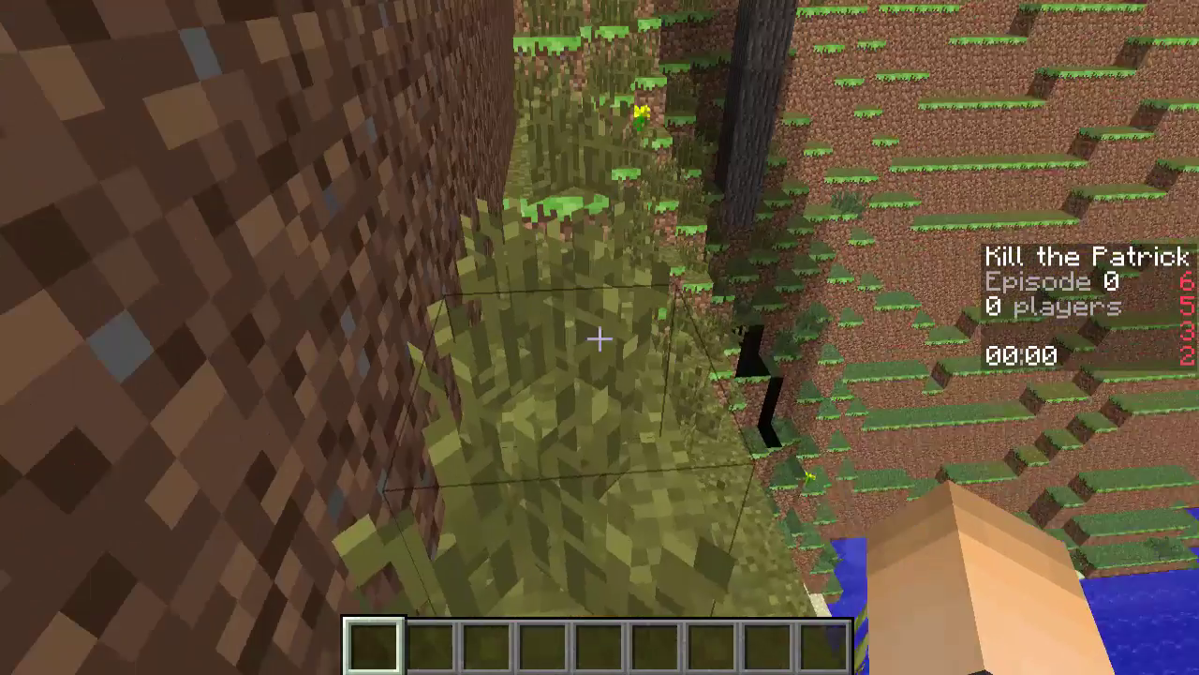
{"action": "type", "text": "/set"}
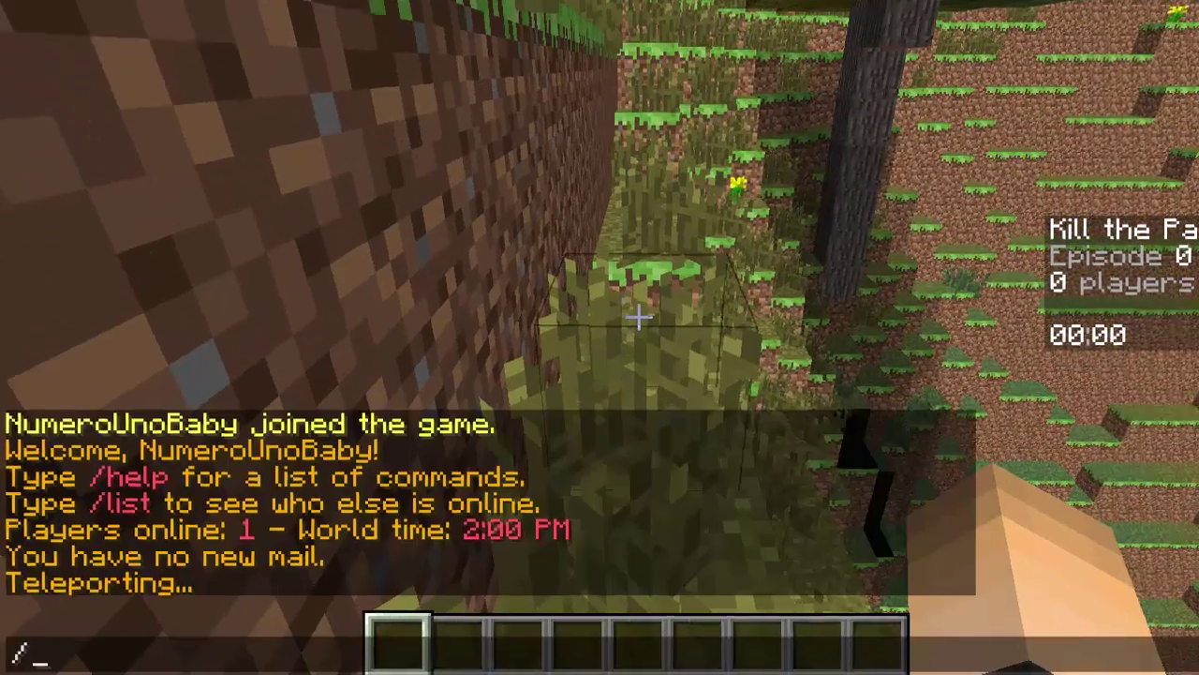
{"action": "type", "text": "wo"}
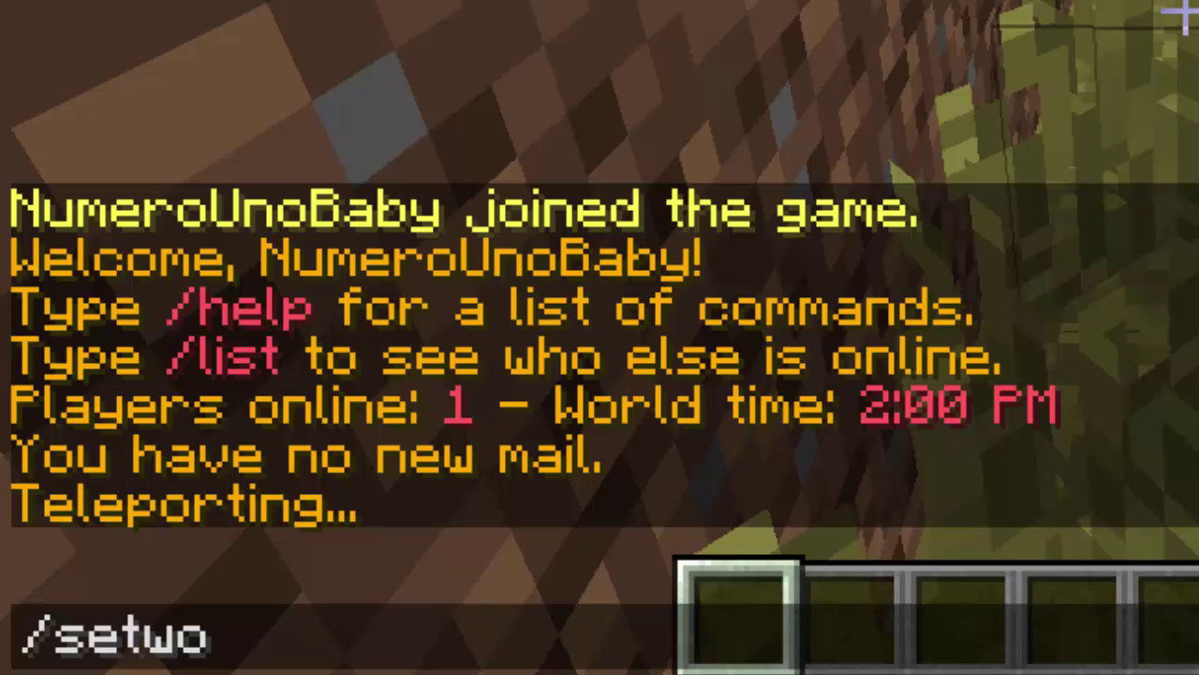
{"action": "type", "text": "rldspawn"}
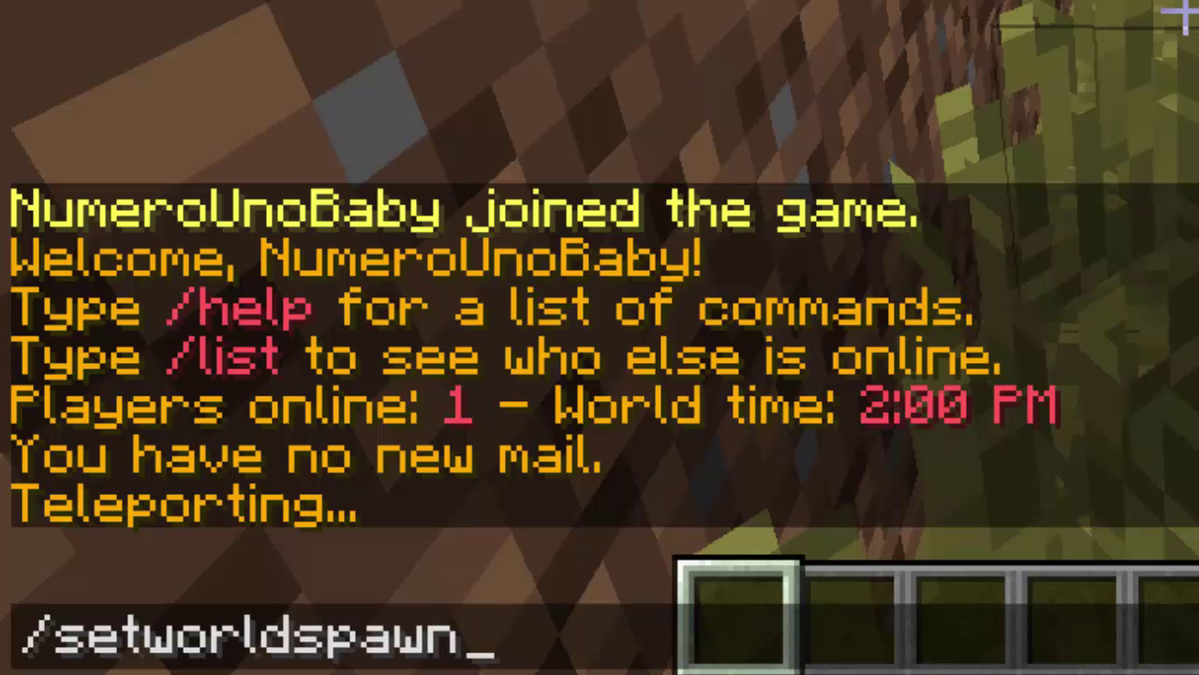
{"action": "key", "text": "Return"}
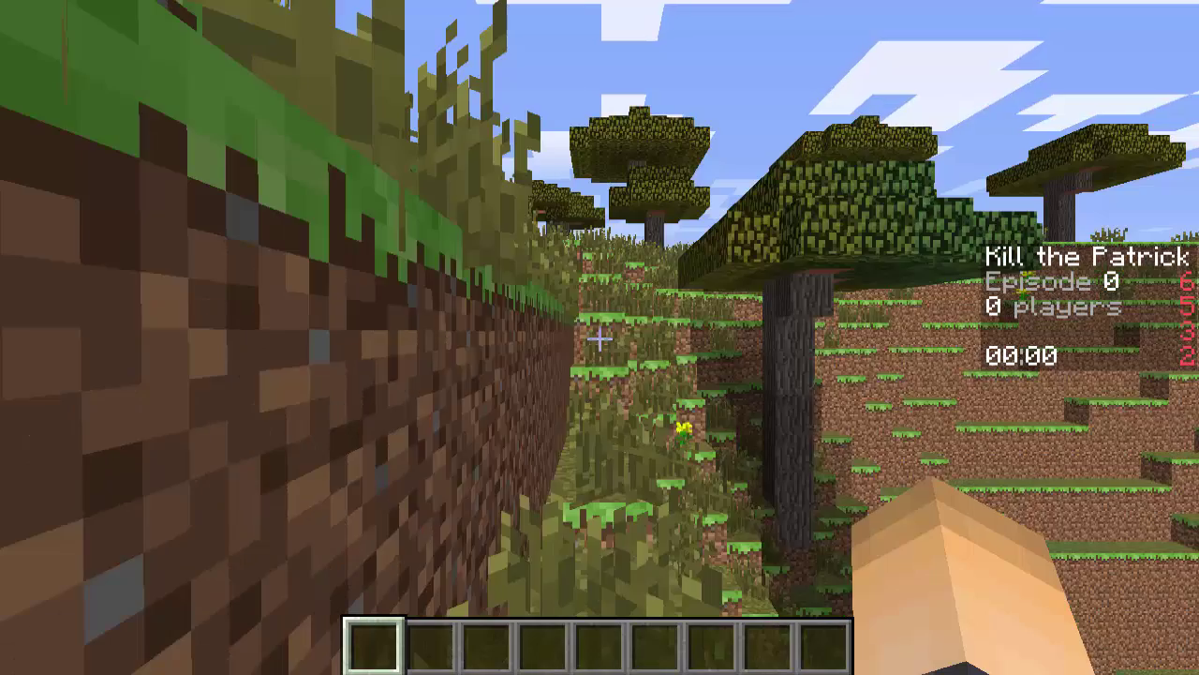
Prepare the WorldBorder map generation task with the command /wb fill
{"action": "key", "text": "slash"}
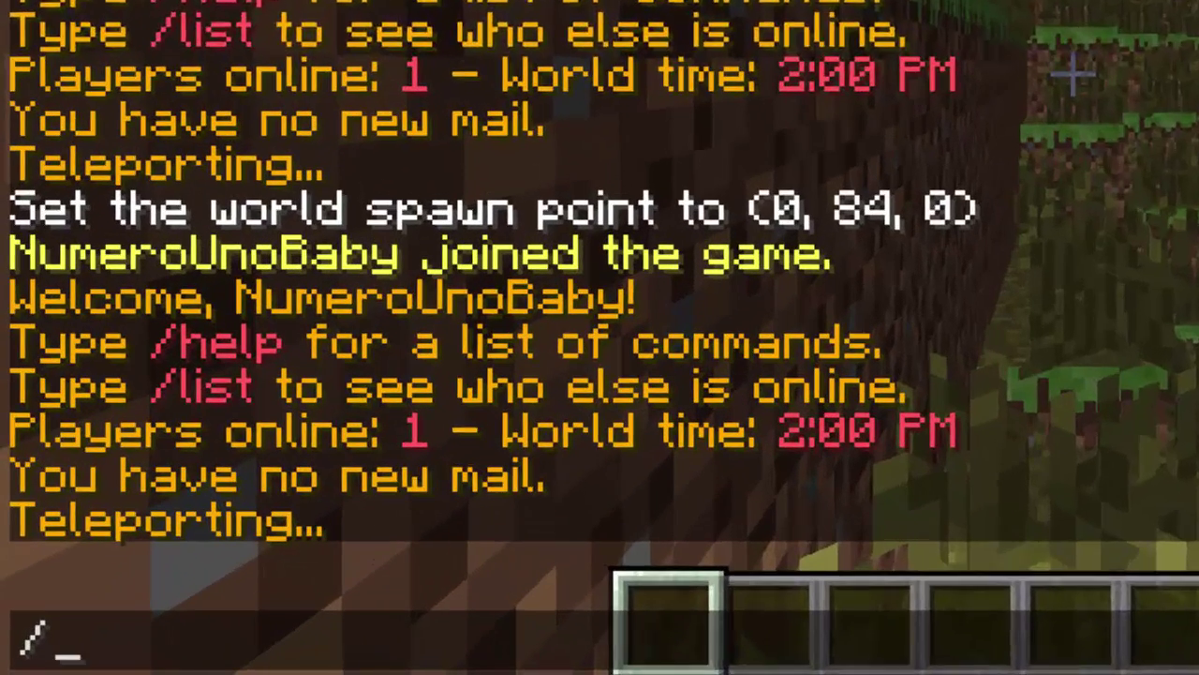
{"action": "type", "text": "wb fill"}
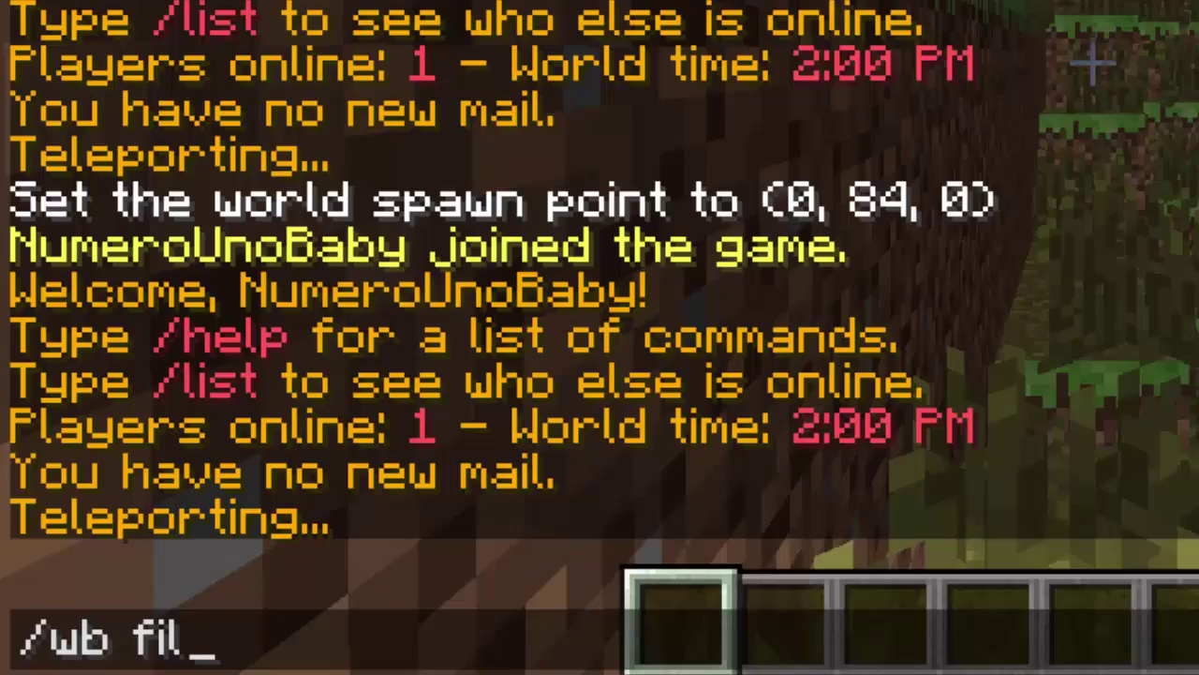
{"action": "key", "text": "Return"}
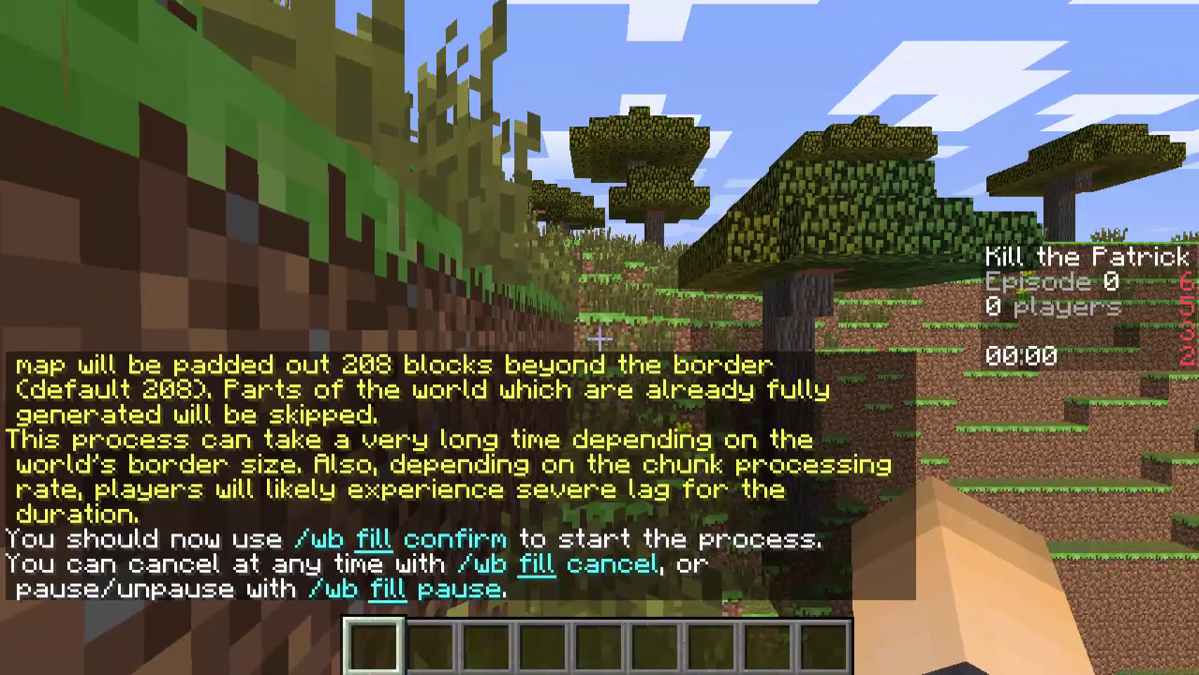
Generate the walls around the play area with the command /uh generatewalls
{"action": "key", "text": "t"}
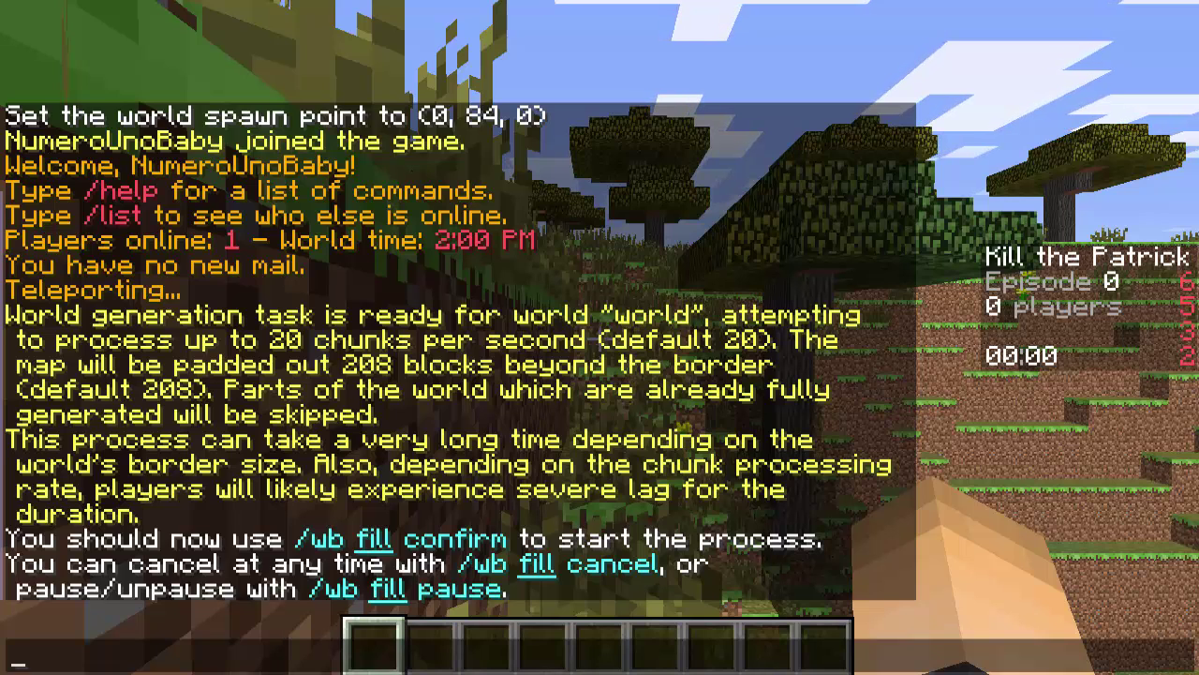
{"action": "type", "text": "/"}
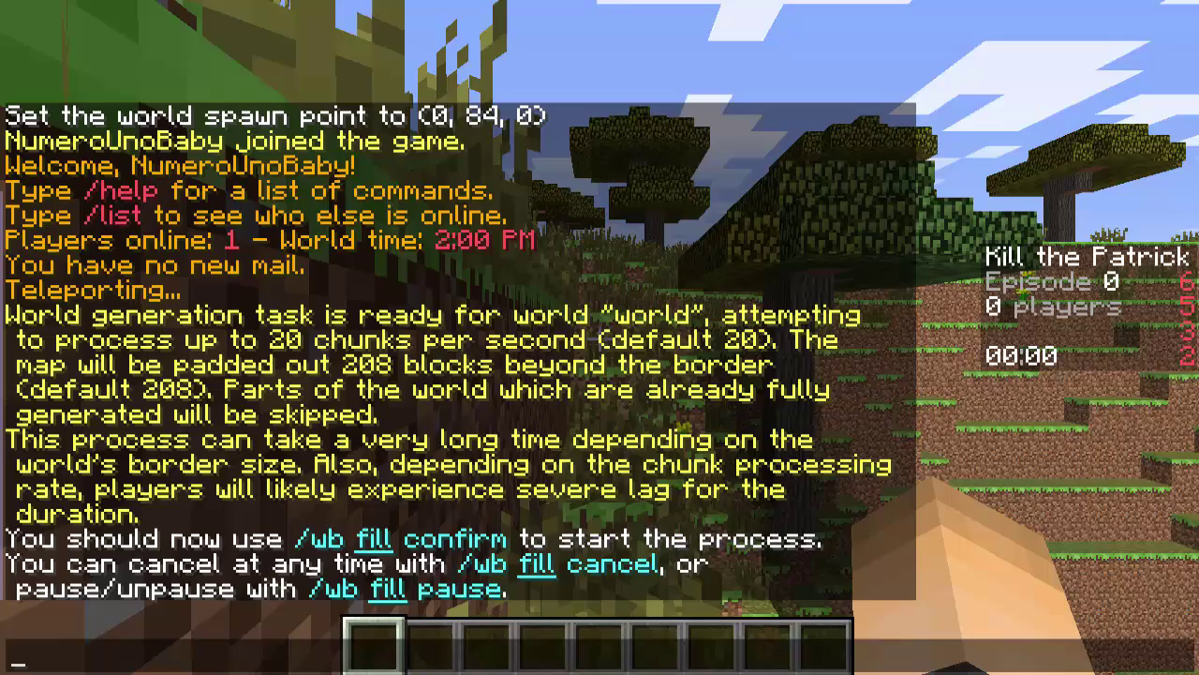
{"action": "type", "text": "wb "}
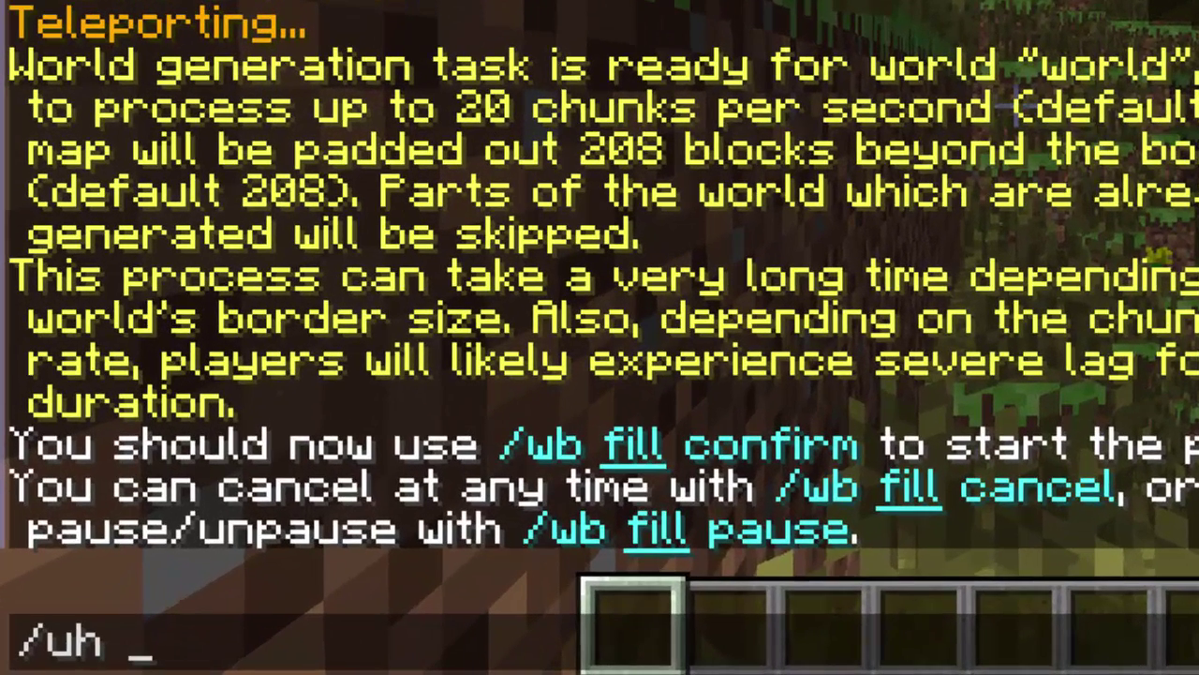
{"action": "type", "text": "generate"}
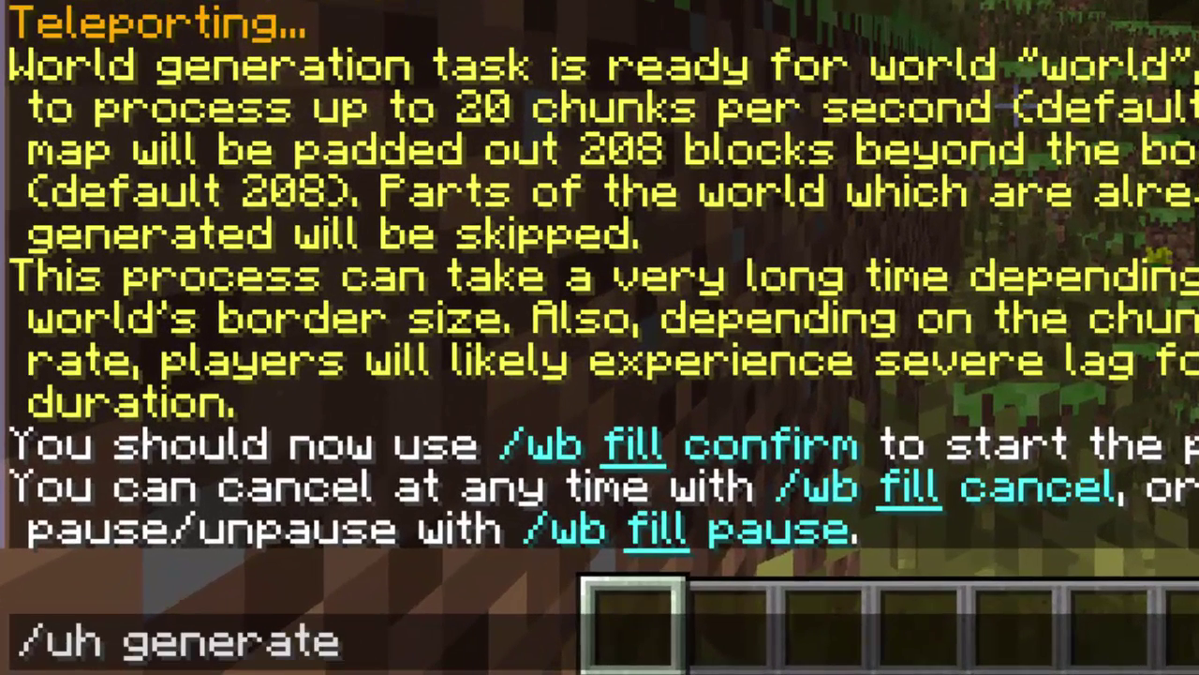
{"action": "type", "text": "walls"}
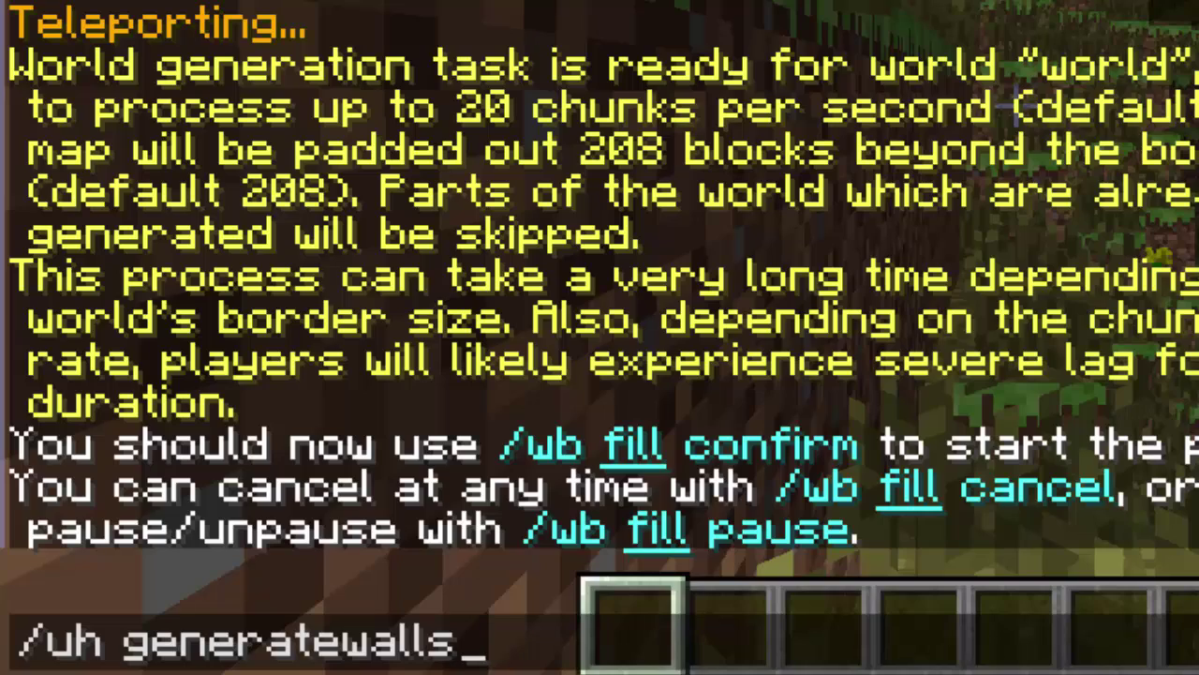
{"action": "key", "text": "Return"}
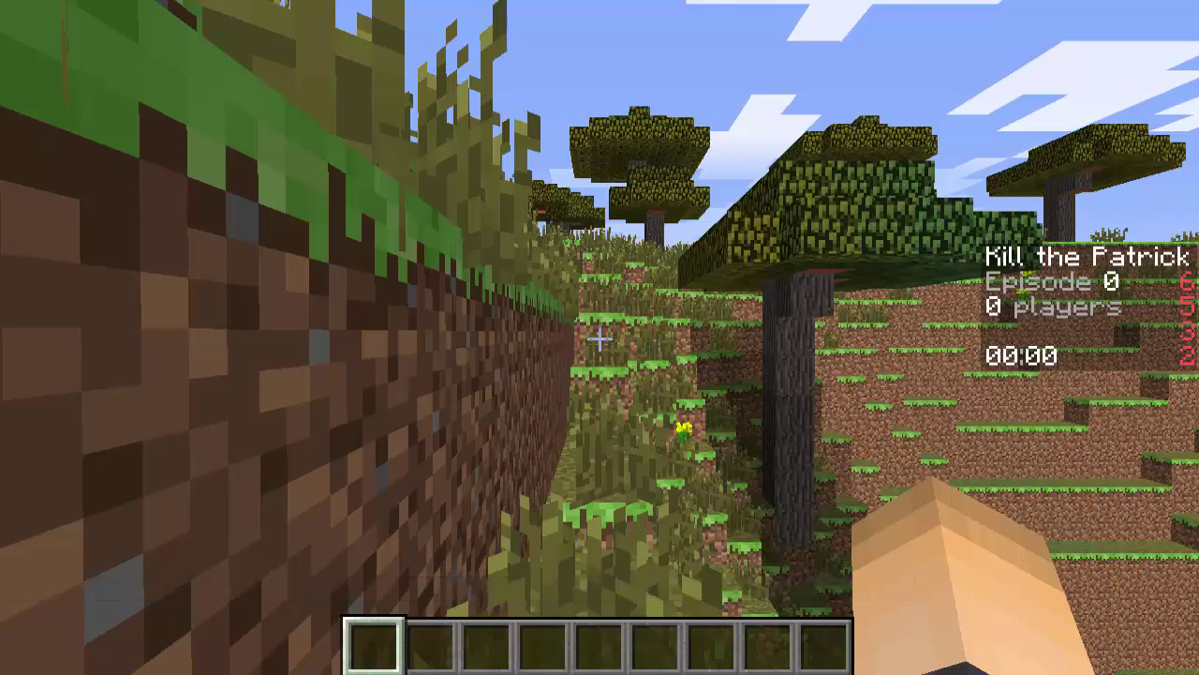
Fly up and over the terrain to inspect the map after the wall generation
{"action": "key", "text": "space"}
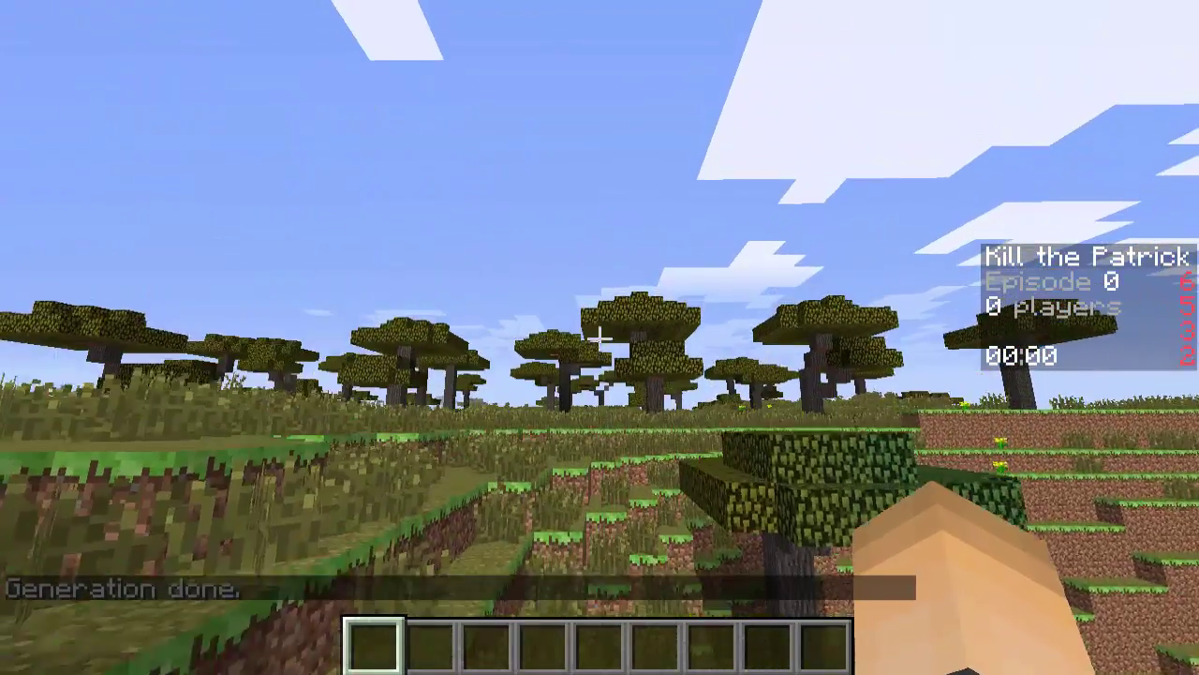
{"action": "key", "text": "shift"}
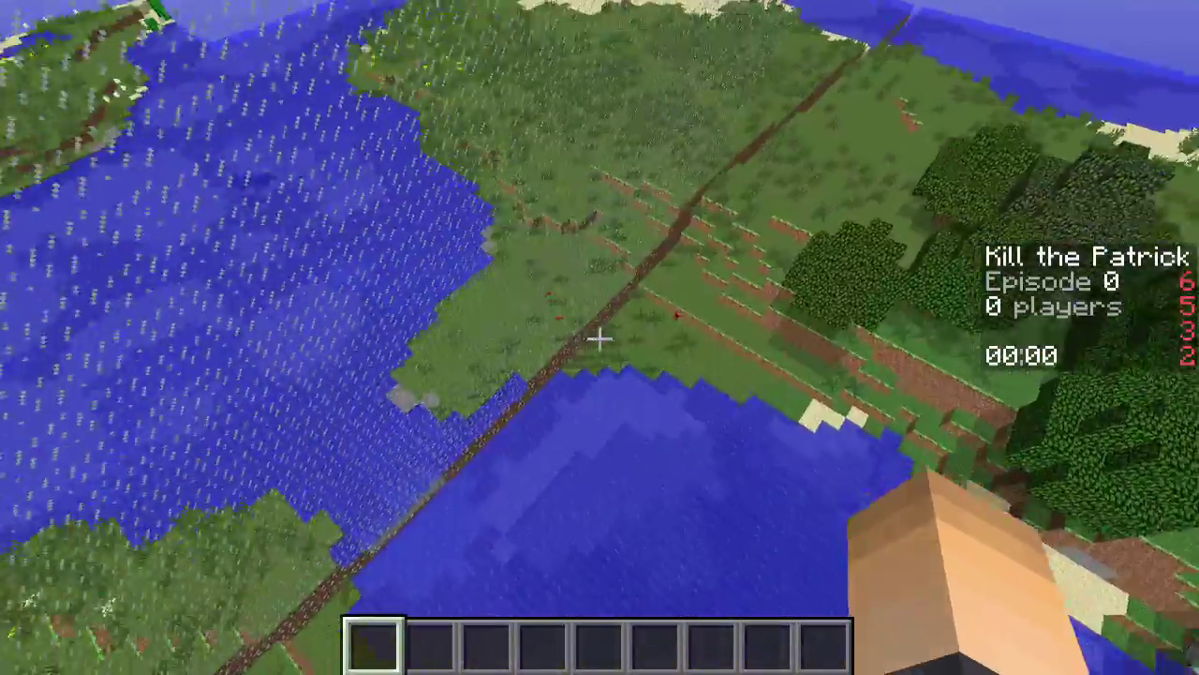
{"action": "mouse_move", "coordinate": [600, 338]}
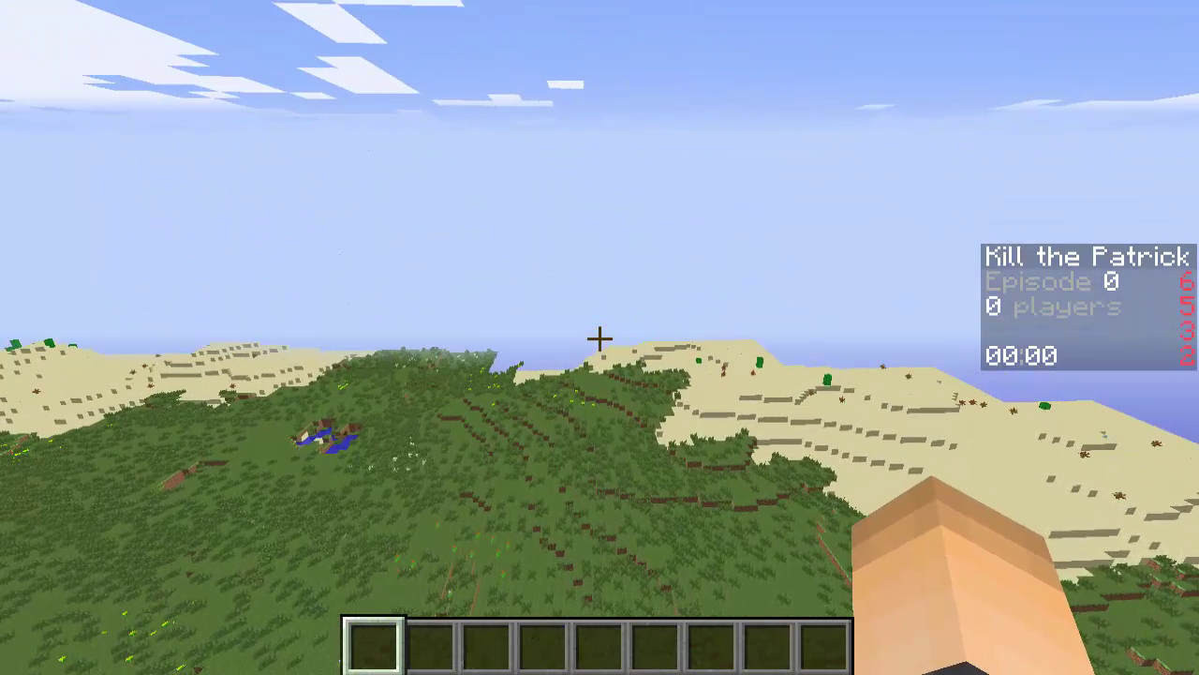
Show the UHPlugin help for managing the map border with the command /uh border
{"action": "key", "text": "slash"}
{"action": "type", "text": "uh"}
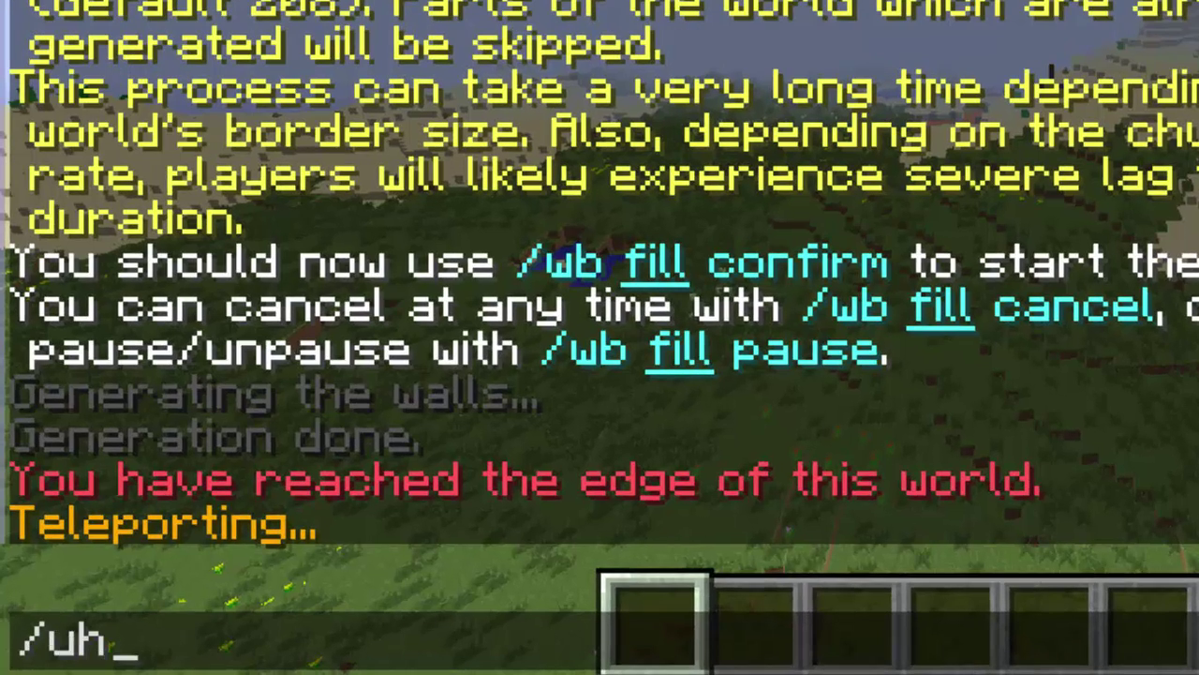
{"action": "type", "text": " border"}
{"action": "key", "text": "Return"}
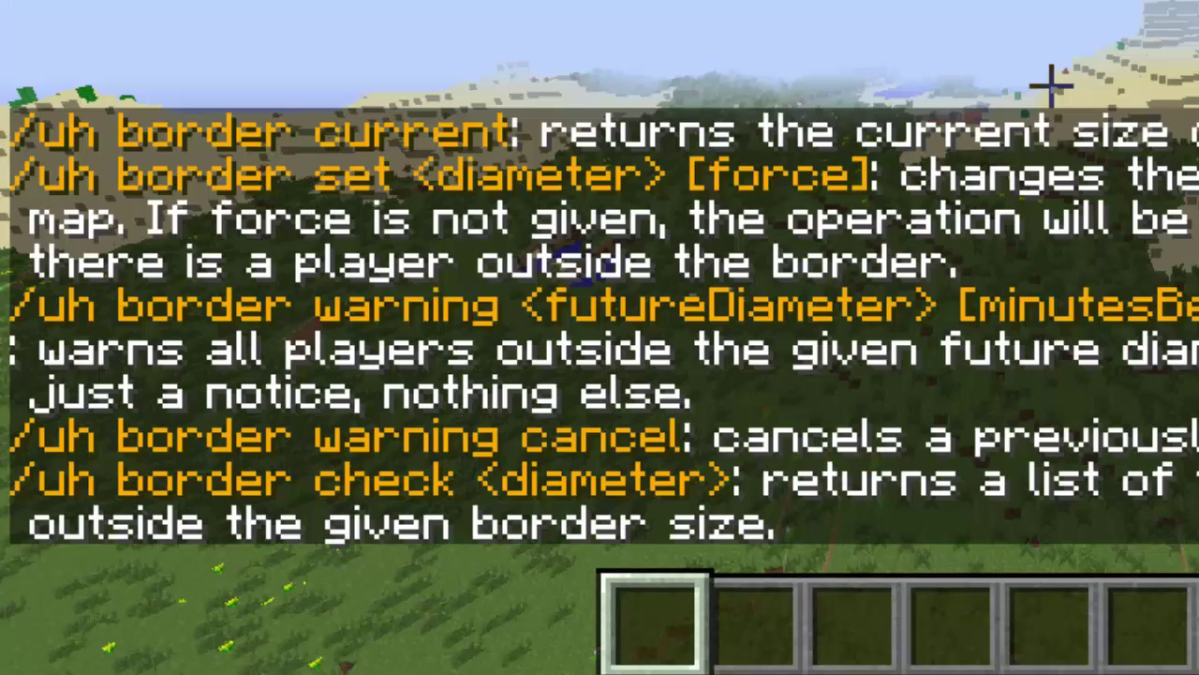
Fly up over the savanna and teleport to the world's centre with the command /tp 0 100 0
{"action": "key", "text": "t"}
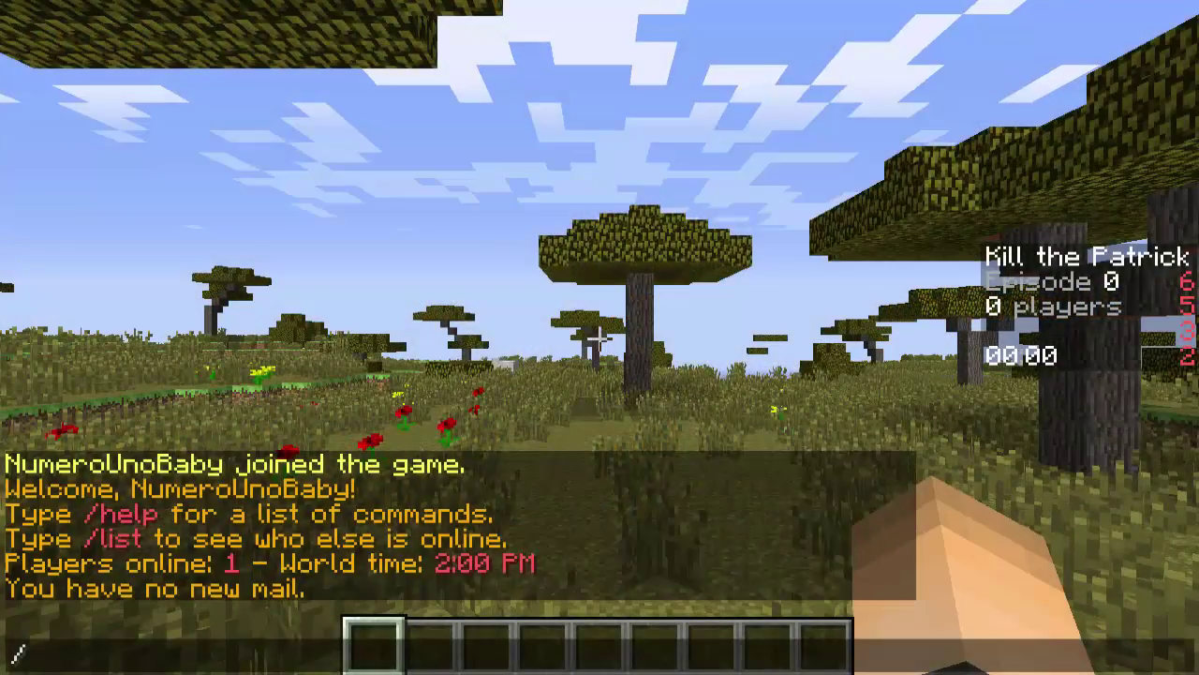
{"action": "key", "text": "space"}
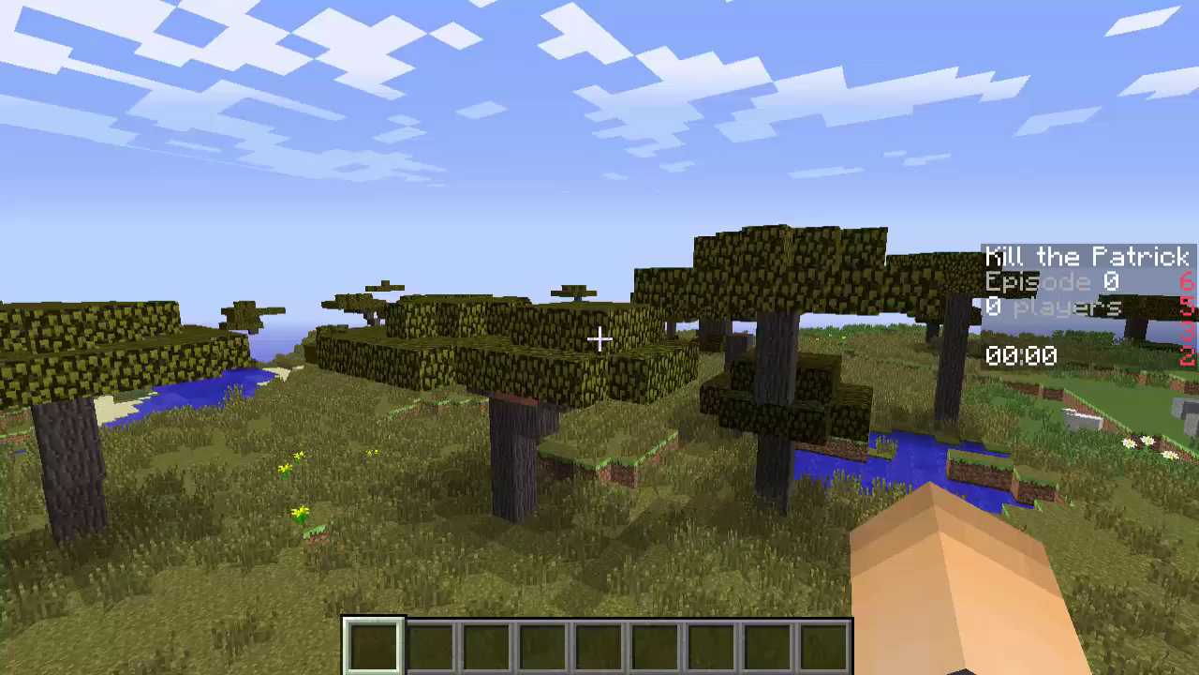
{"action": "type", "text": "/t"}
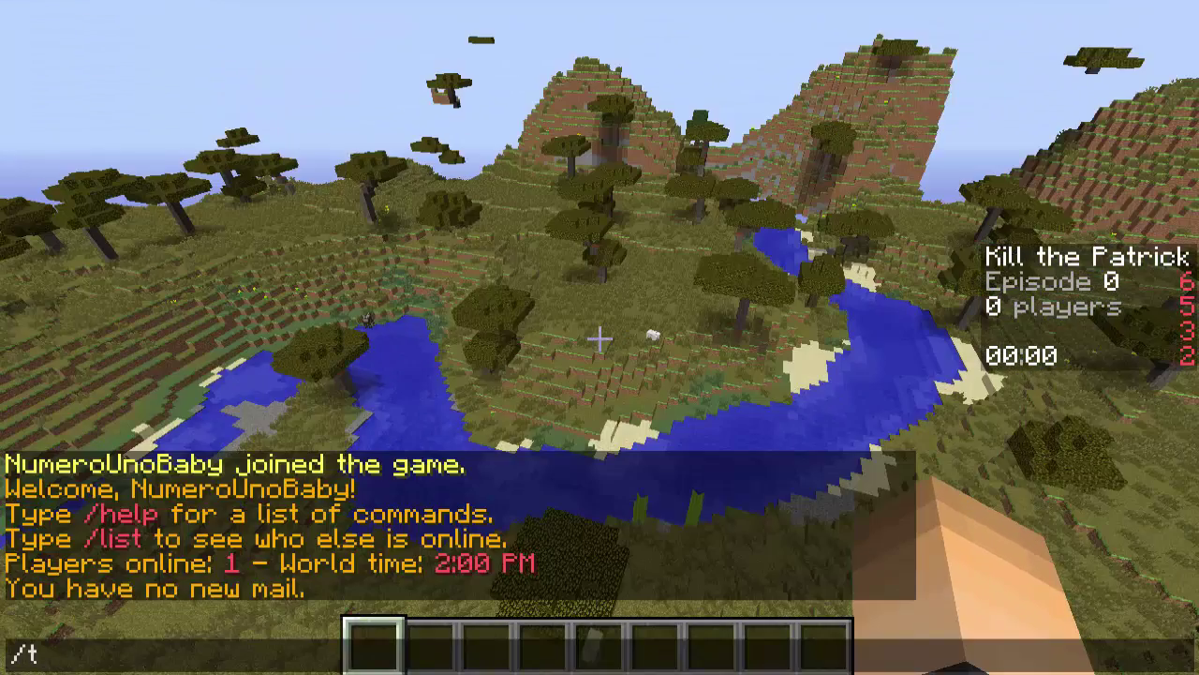
{"action": "type", "text": "p 0 100 0"}
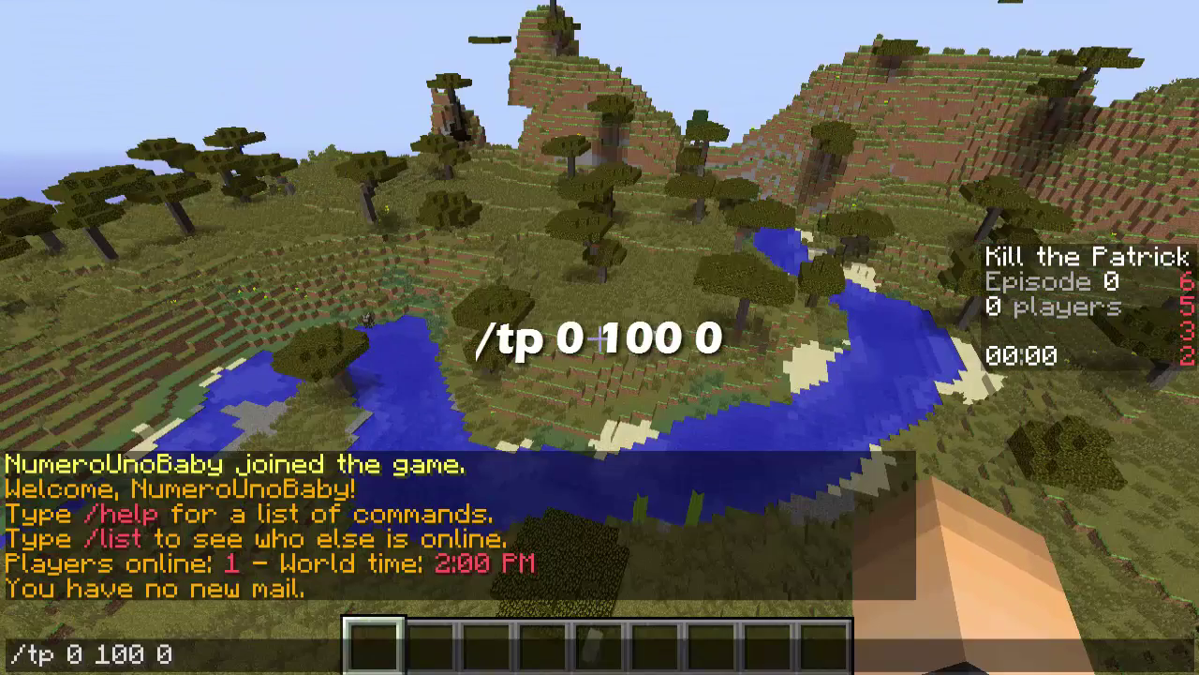
{"action": "key", "text": "Return"}
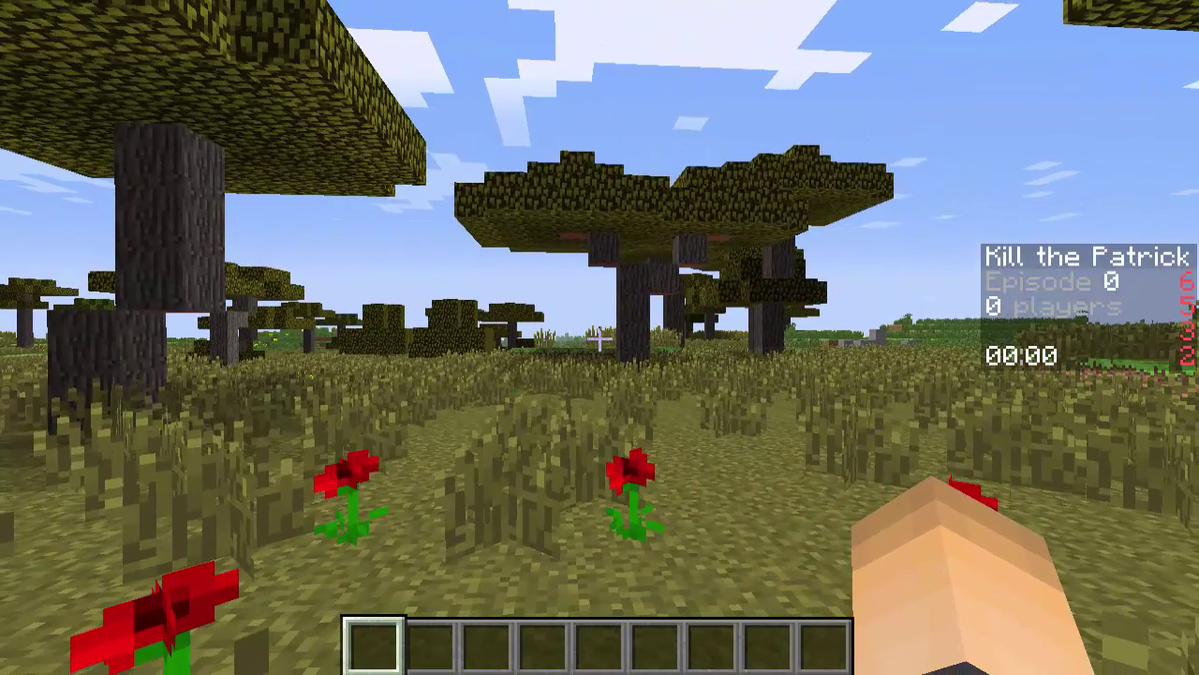
Show the available team commands with /uh team
{"action": "key", "text": "slash"}
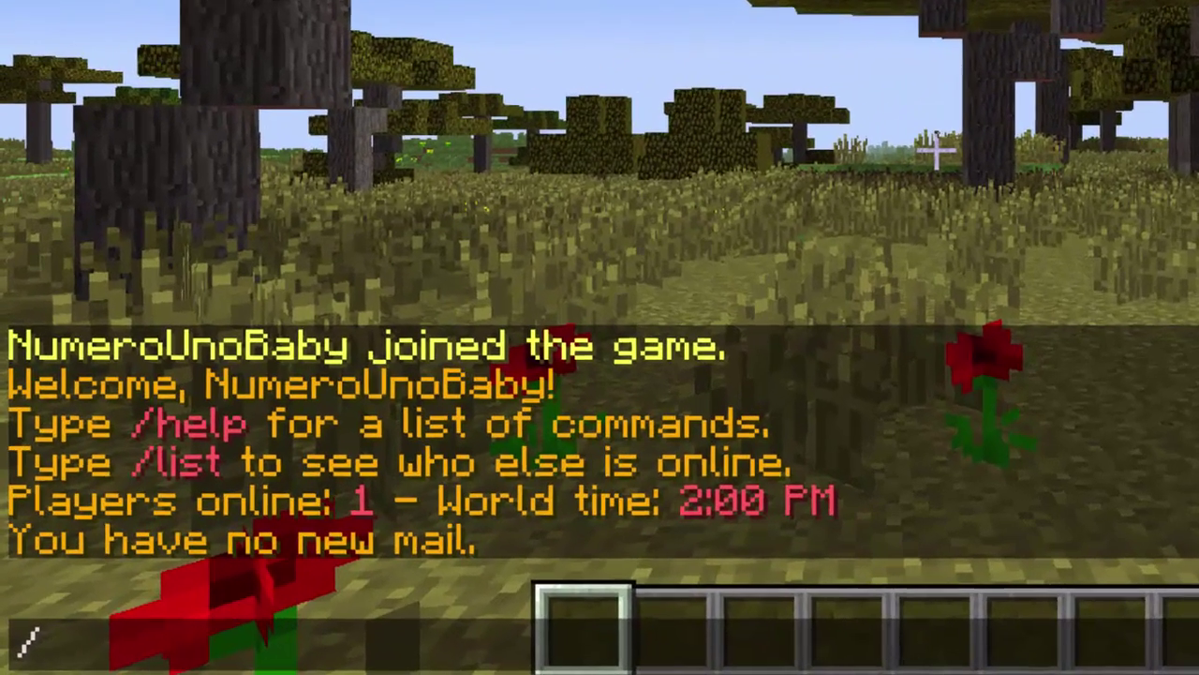
{"action": "type", "text": "uh"}
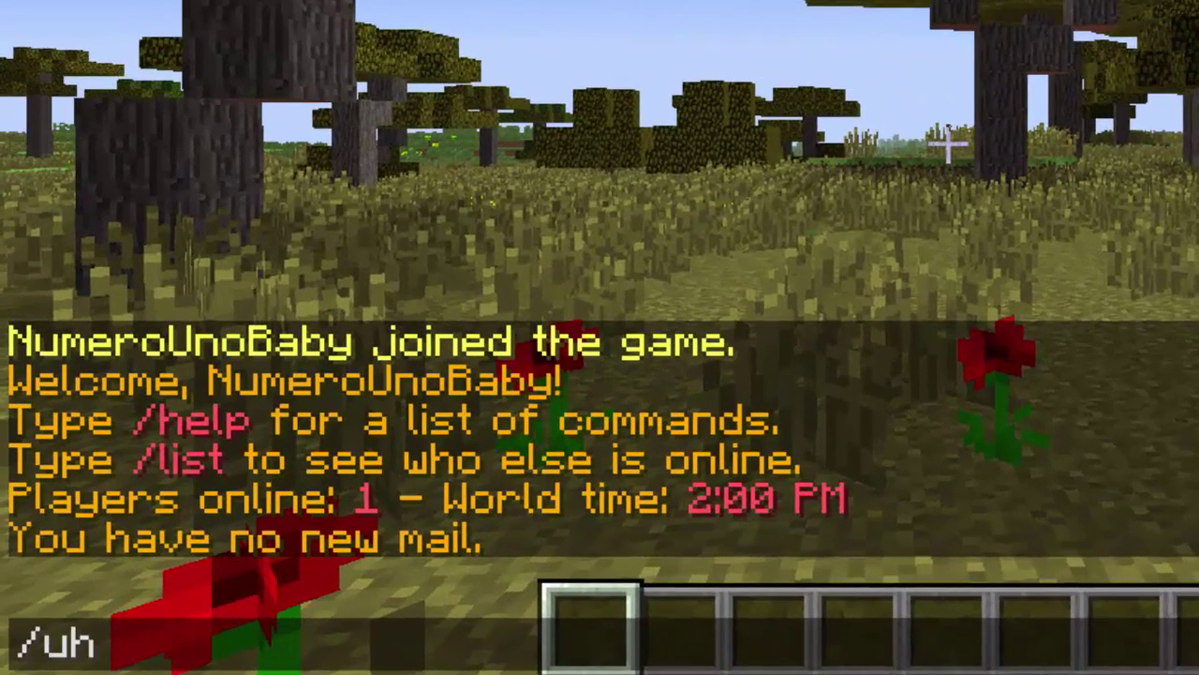
{"action": "type", "text": " team"}
{"action": "key", "text": "Return"}
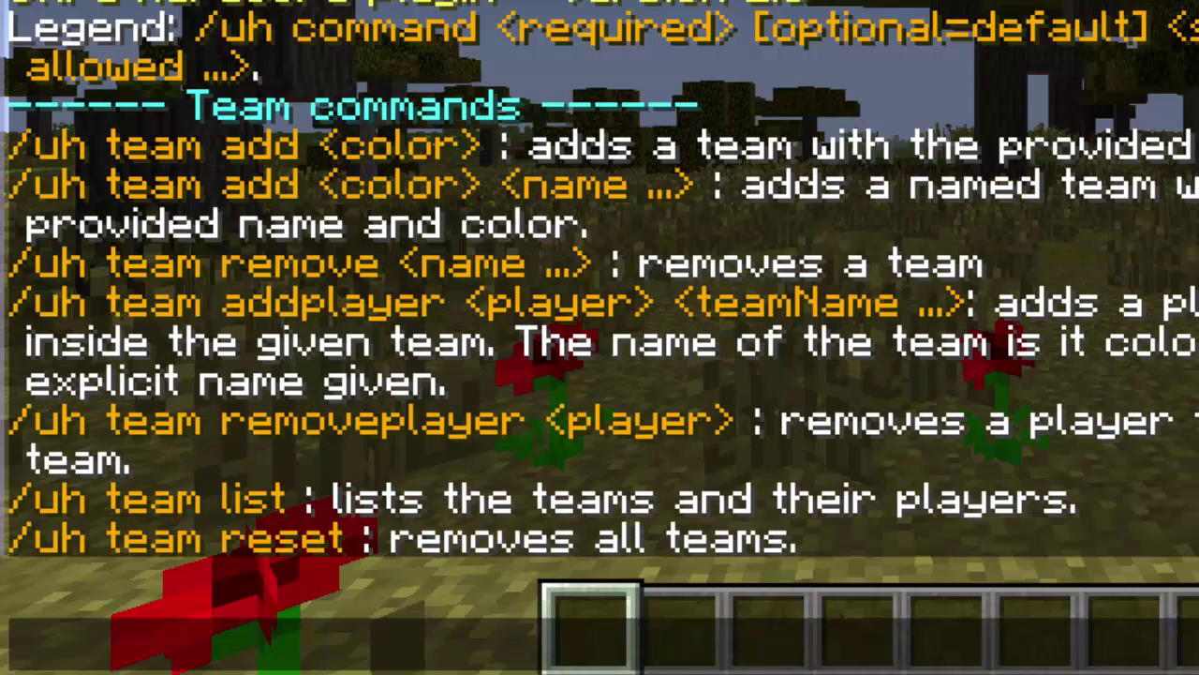
Add a red team named Tigers with the command /uh team add red Tigers
{"action": "type", "text": "uh team add"}
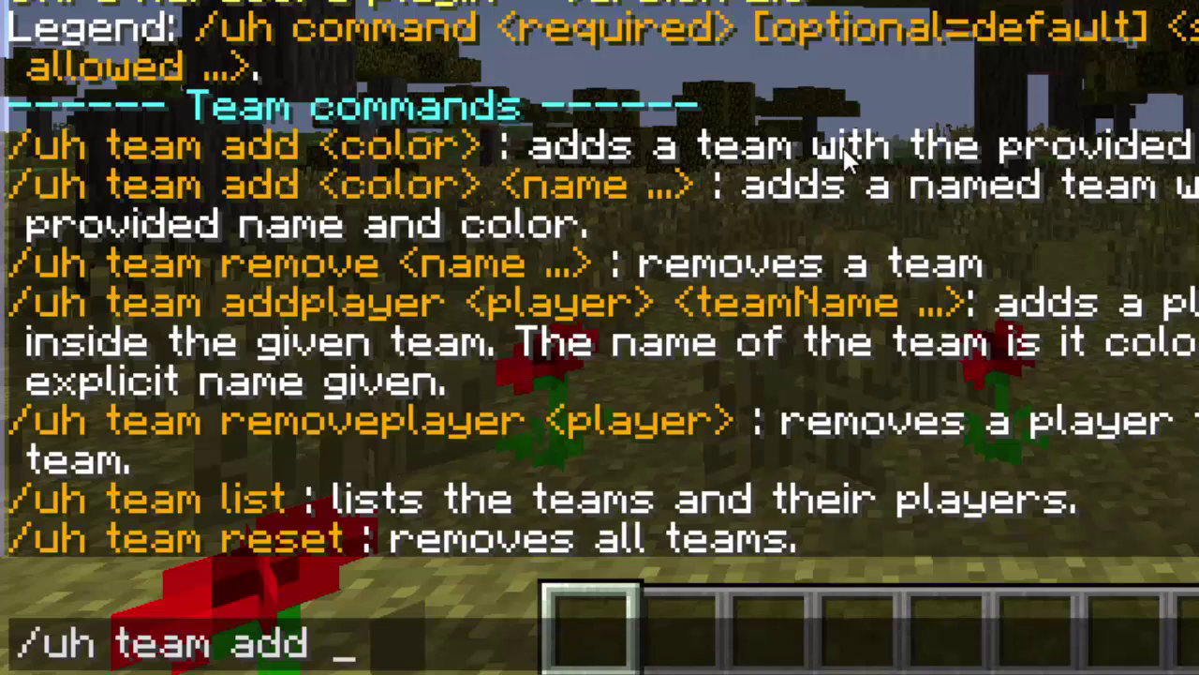
{"action": "type", "text": "red"}
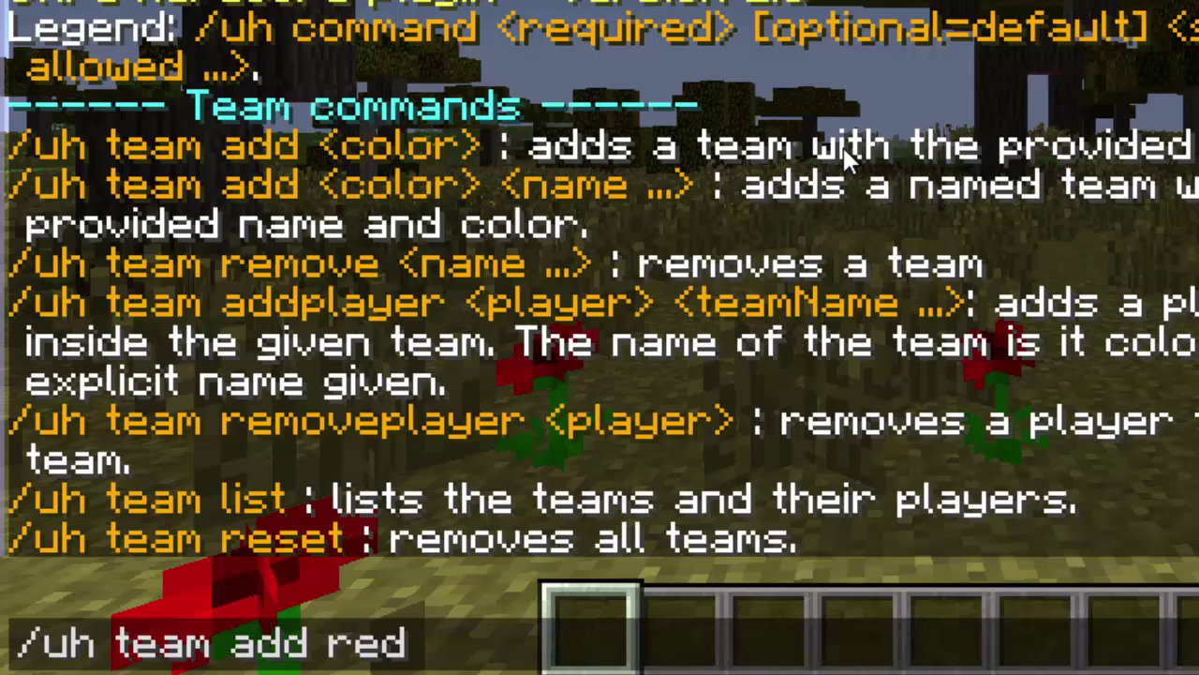
{"action": "type", "text": " Tigers"}
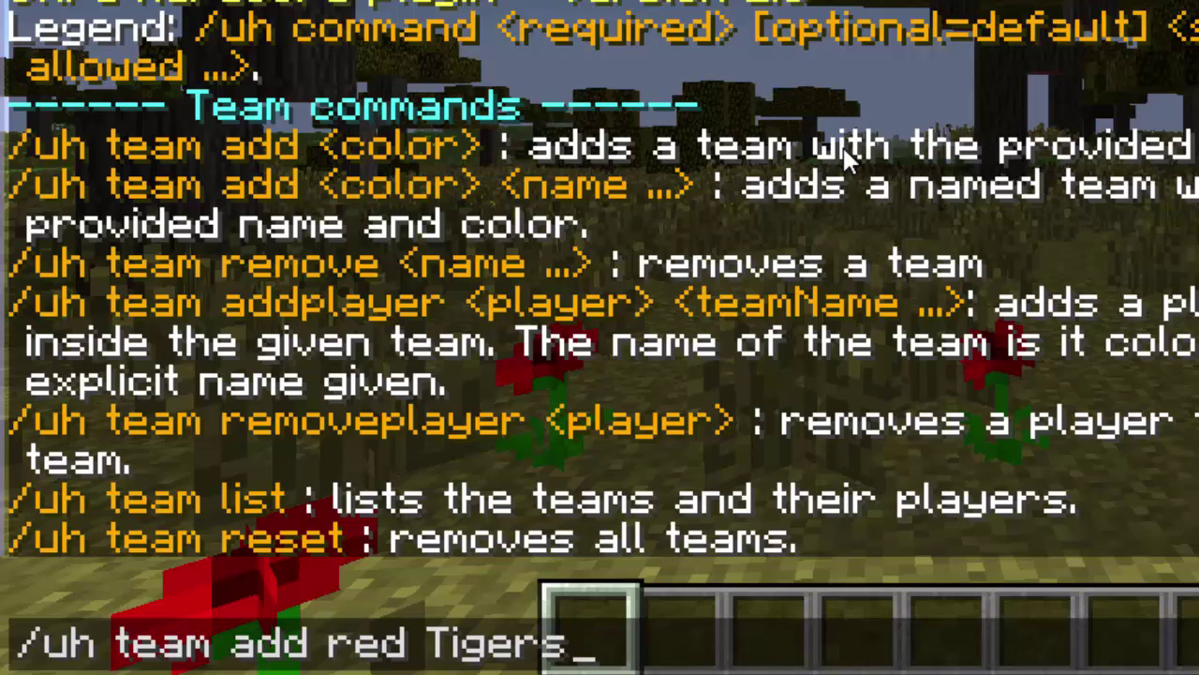
{"action": "key", "text": "Return"}
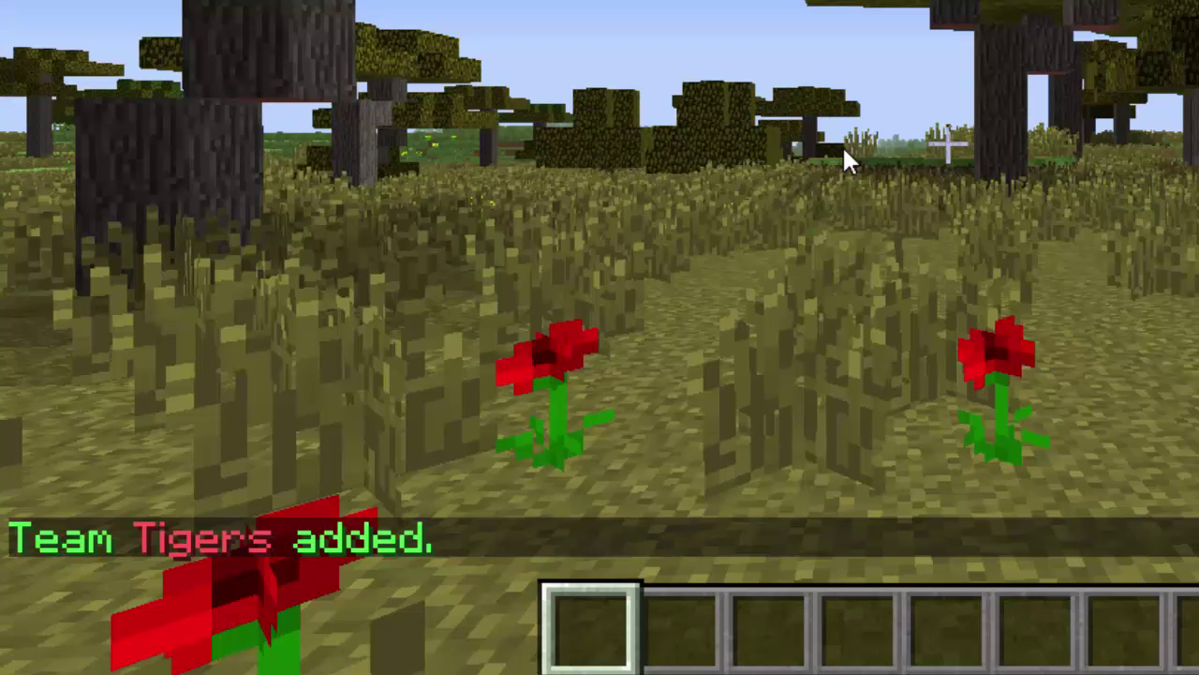
Add a blue team named Sea by reusing the previous /uh team add command with the new colour and name
{"action": "key", "text": "t"}
{"action": "key", "text": "Up"}
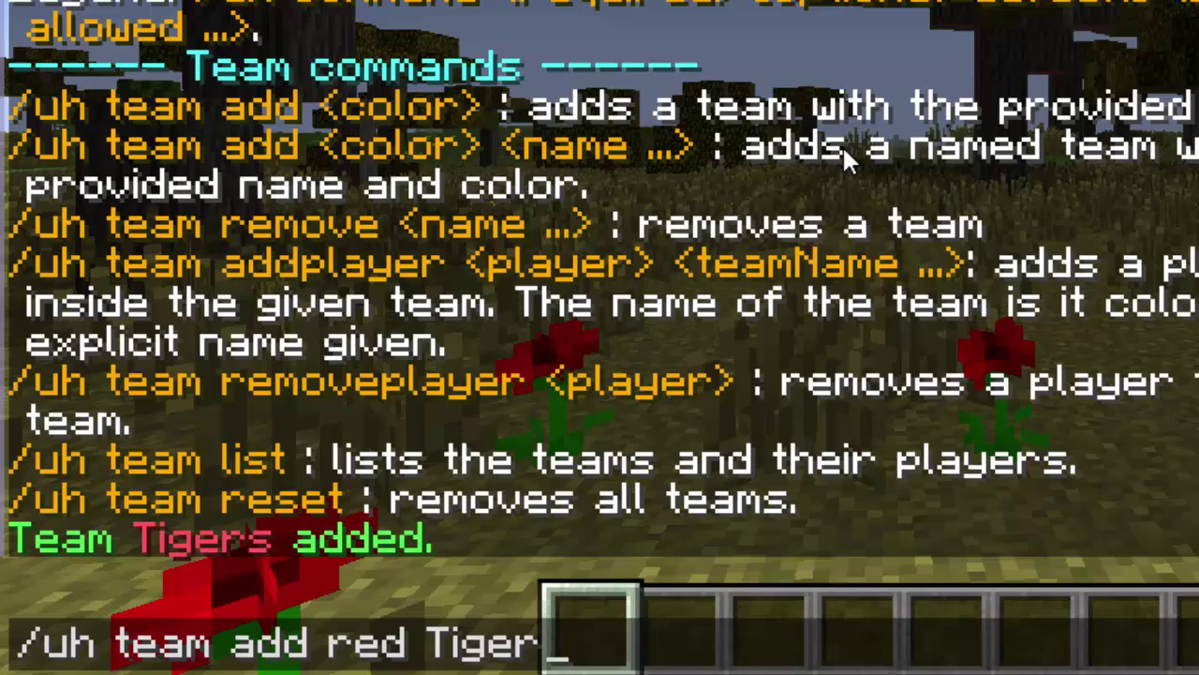
{"action": "key", "text": "BackSpace"}
{"action": "key", "text": "BackSpace"}
{"action": "key", "text": "BackSpace"}
{"action": "key", "text": "BackSpace"}
{"action": "key", "text": "BackSpace"}
{"action": "key", "text": "BackSpace"}
{"action": "key", "text": "BackSpace"}
{"action": "key", "text": "BackSpace"}
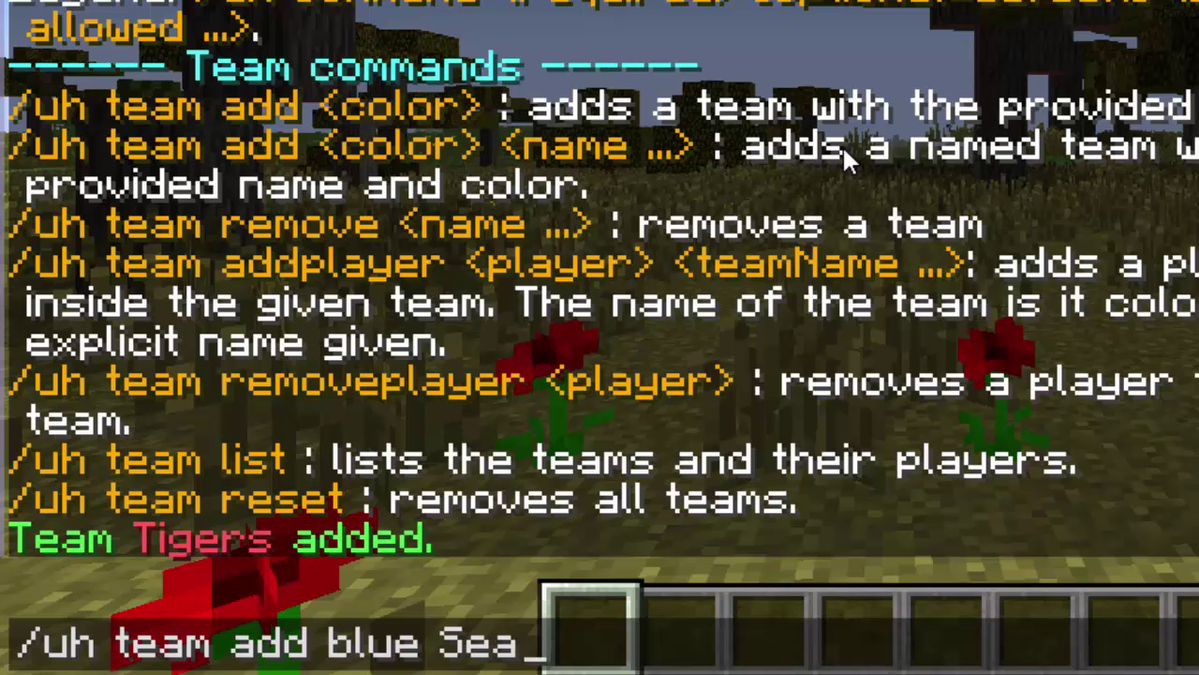
{"action": "key", "text": "Return"}
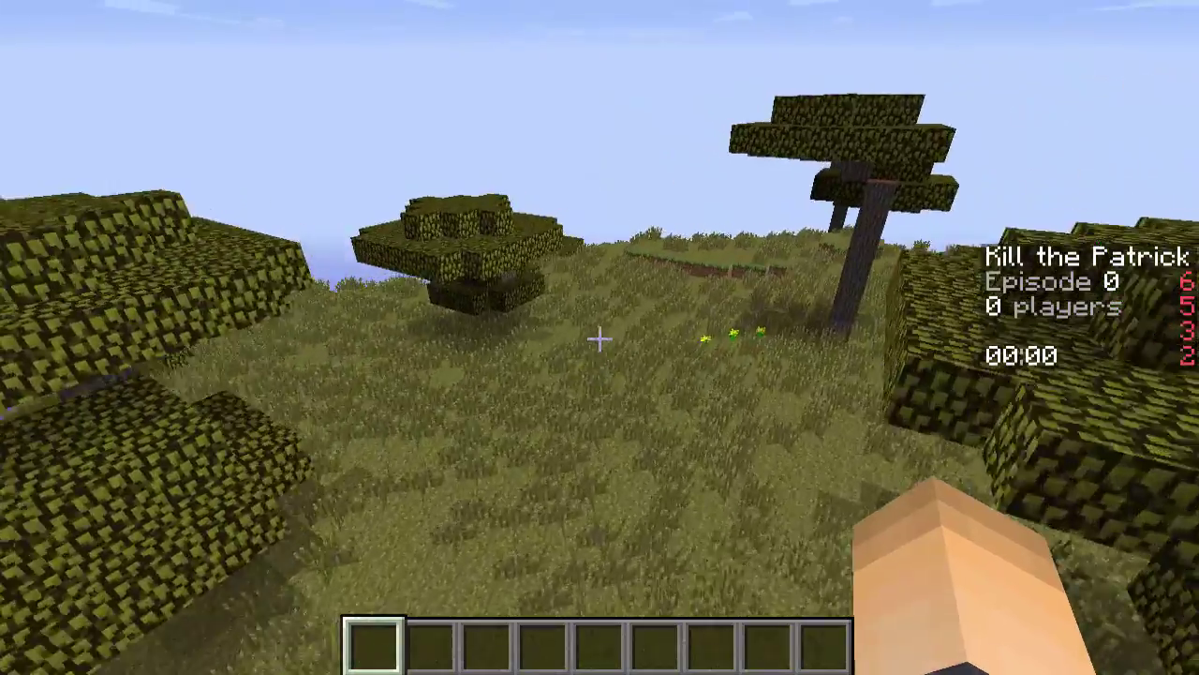
Add a spawn point for the game at the current position, 47,14, using the plugin's /uh command
{"action": "key", "text": "slash"}
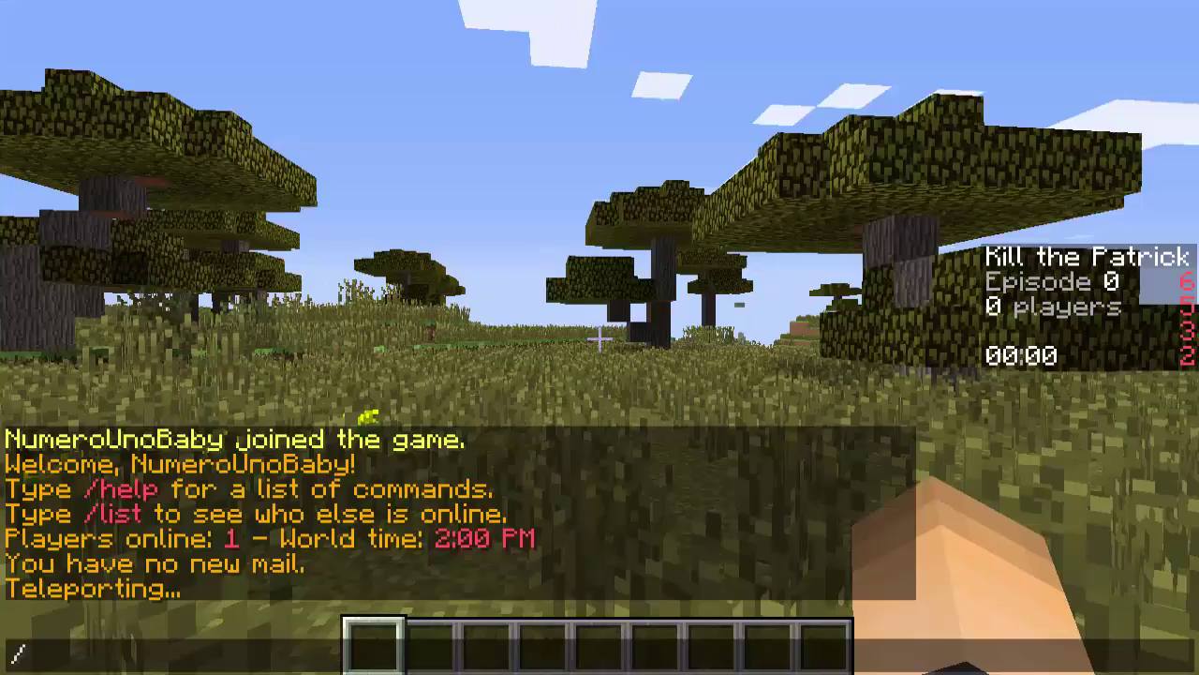
{"action": "type", "text": "uh adsd"}
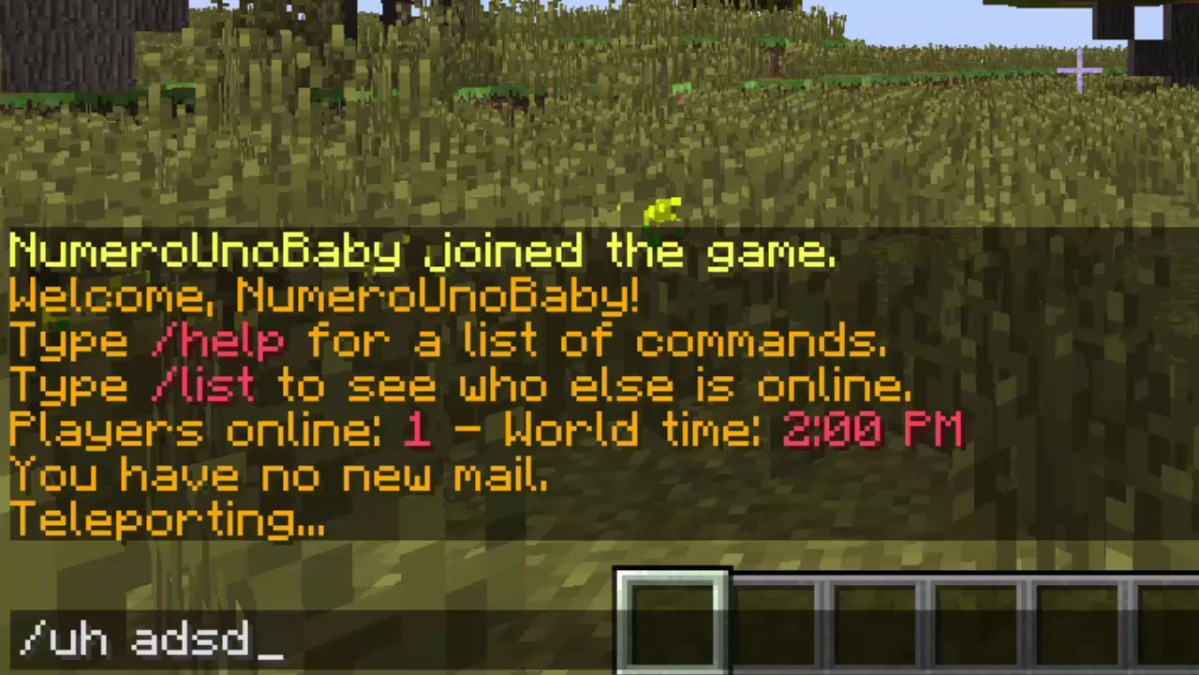
{"action": "key", "text": "Return"}
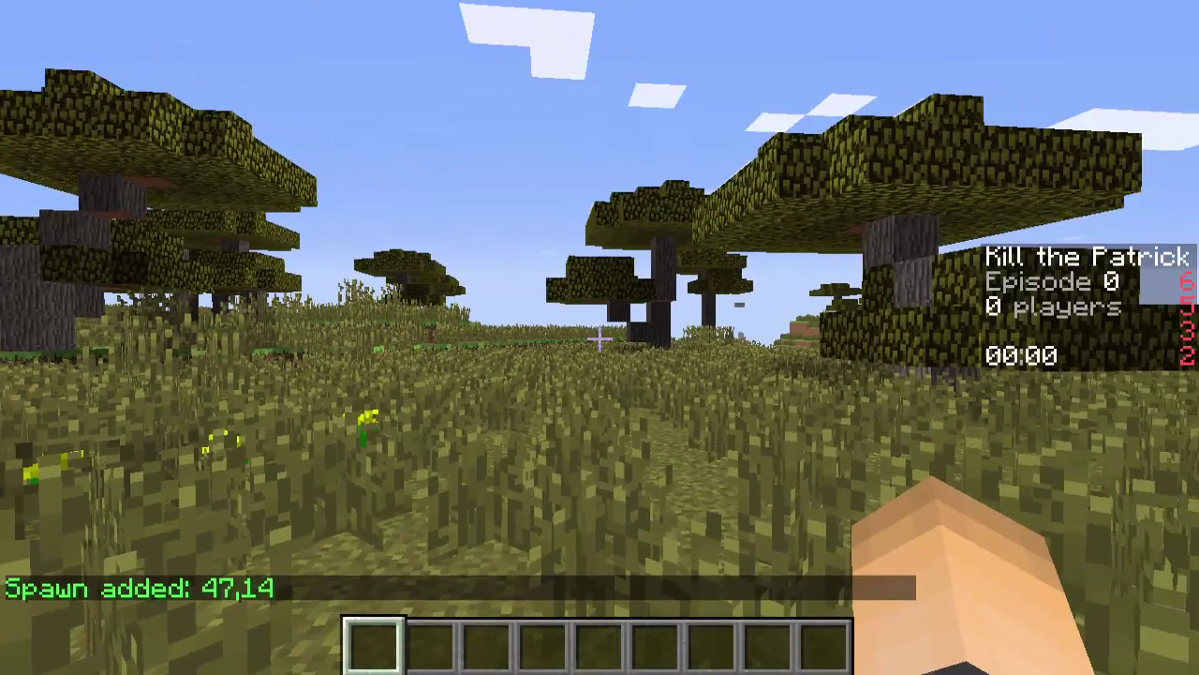
Walk on through the savanna and add three more spawn points at 43,4, 32,2 and 23,5 by repeating the spawn command
{"action": "key", "text": "w"}
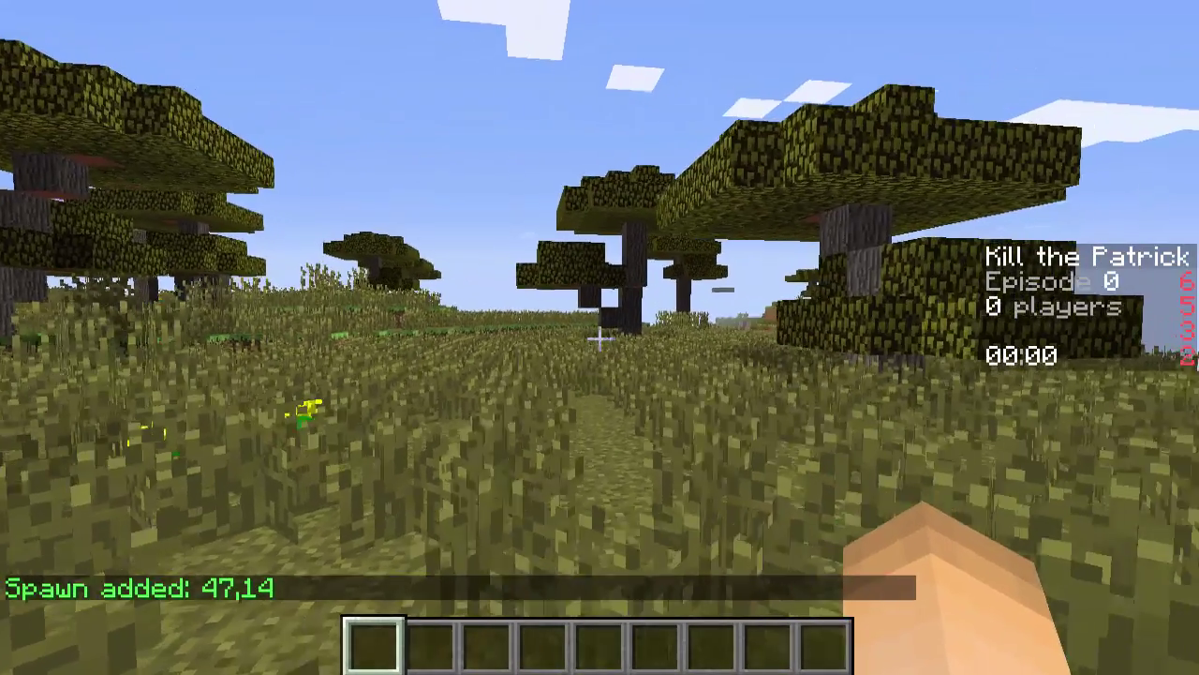
{"action": "key", "text": "w"}
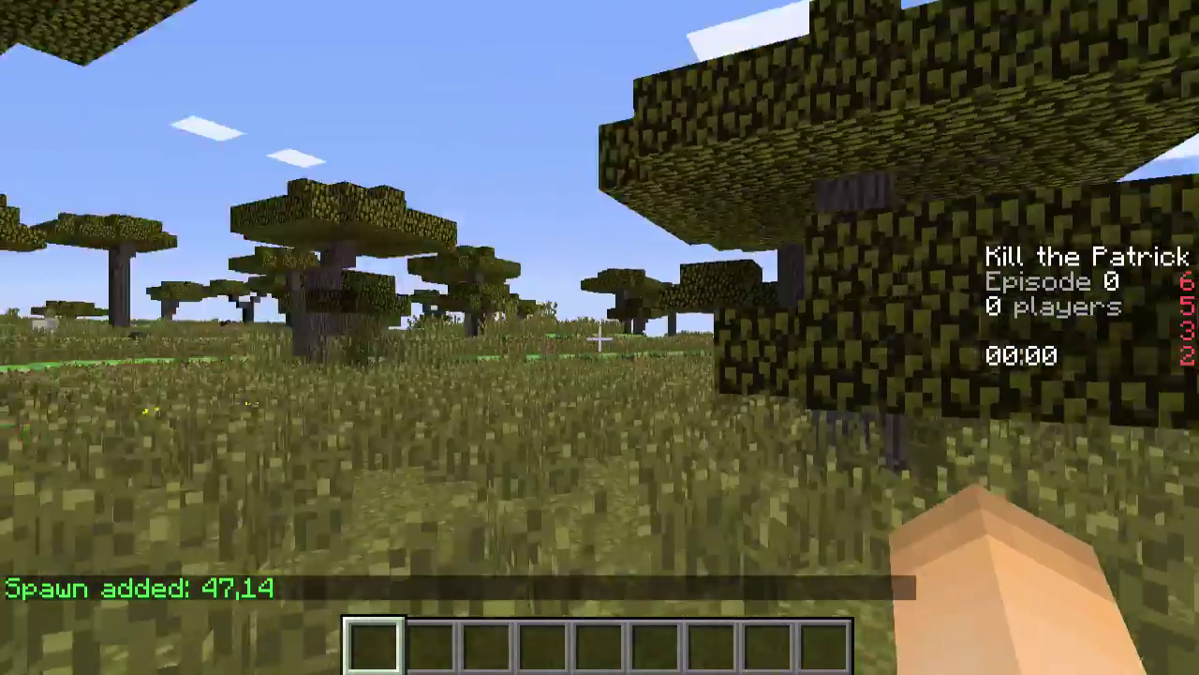
{"action": "key", "text": "slash"}
{"action": "key", "text": "Up"}
{"action": "key", "text": "Return"}
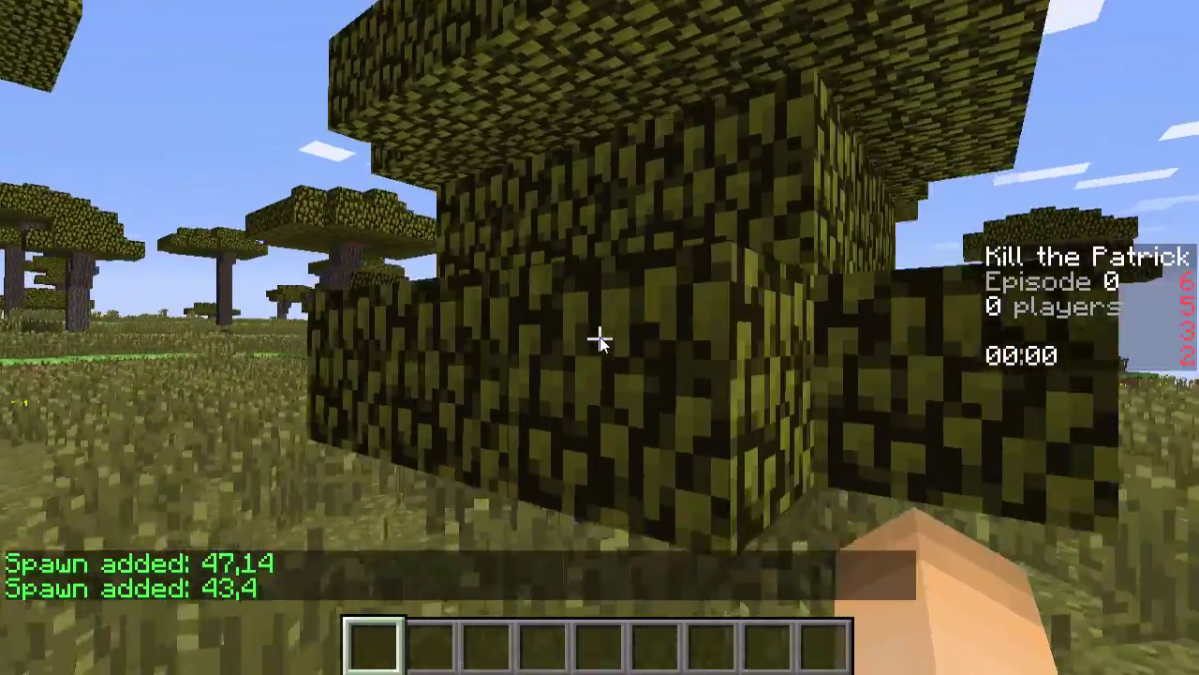
{"action": "key", "text": "w"}
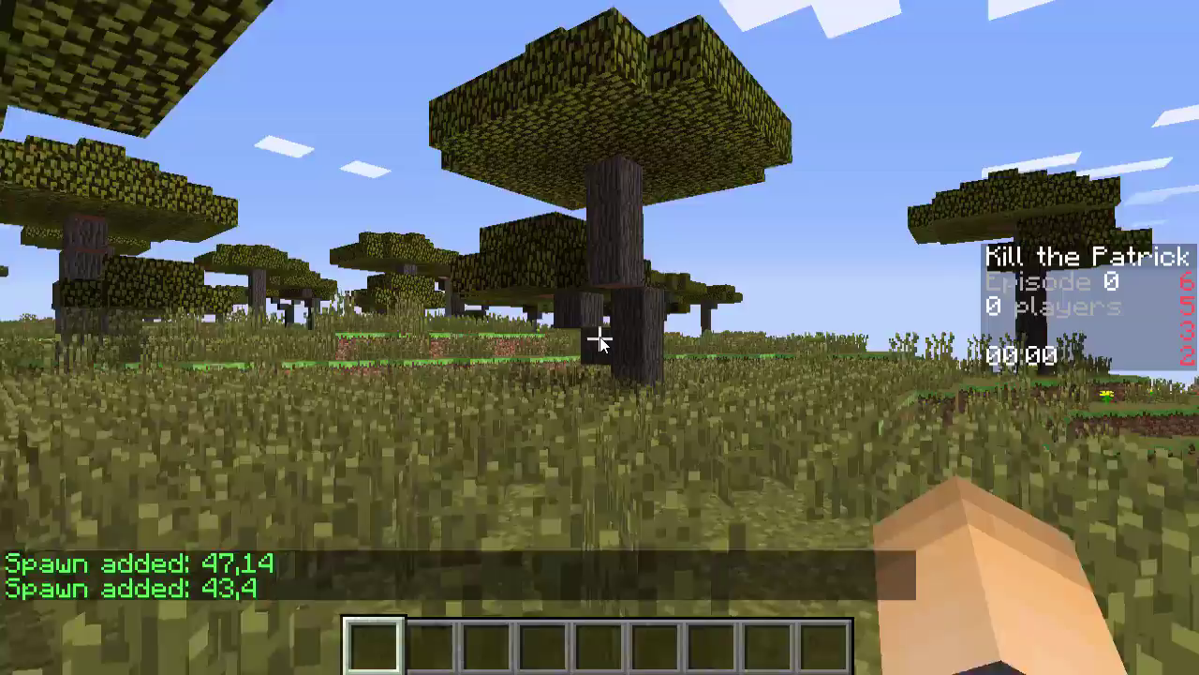
{"action": "key", "text": "slash"}
{"action": "key", "text": "Up"}
{"action": "key", "text": "Return"}
{"action": "key", "text": "w"}
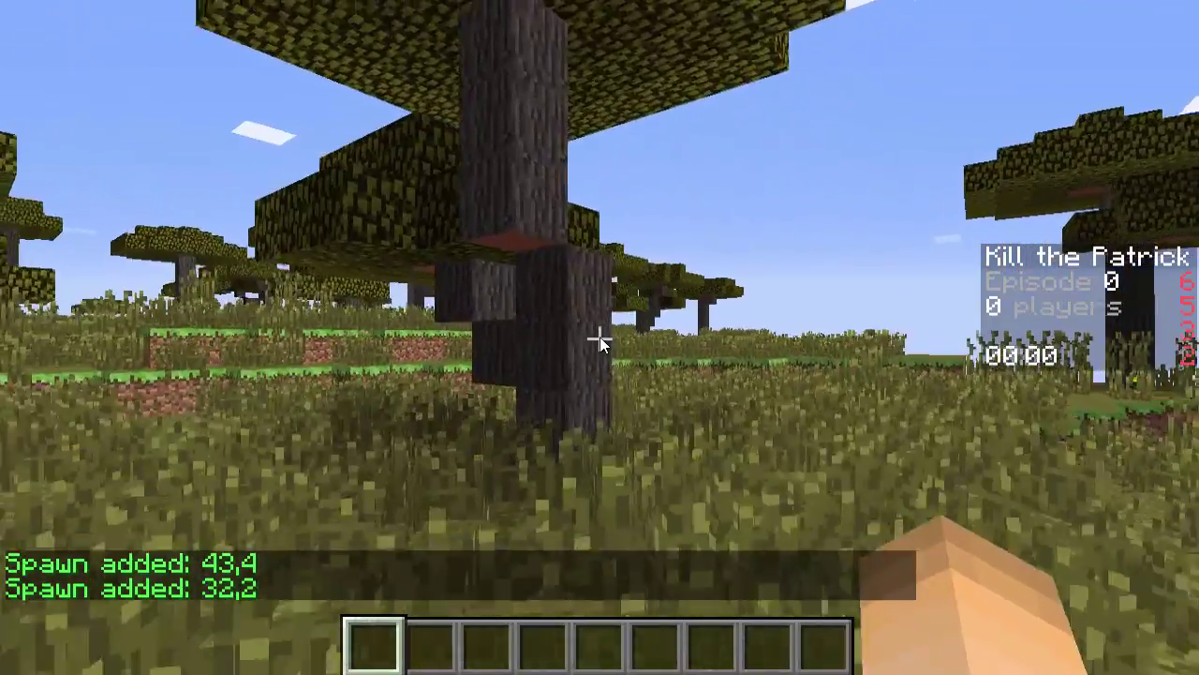
{"action": "key", "text": "slash"}
{"action": "key", "text": "Up"}
{"action": "key", "text": "Return"}
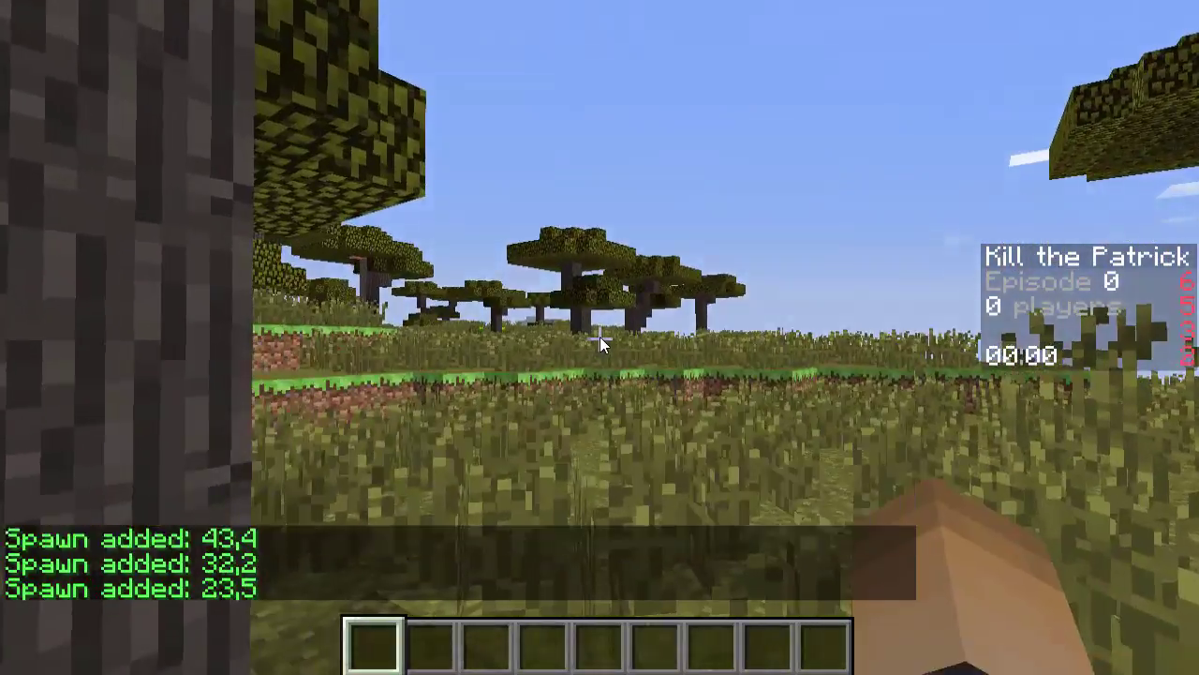
{"action": "key", "text": "w"}
{"action": "key", "text": "w"}
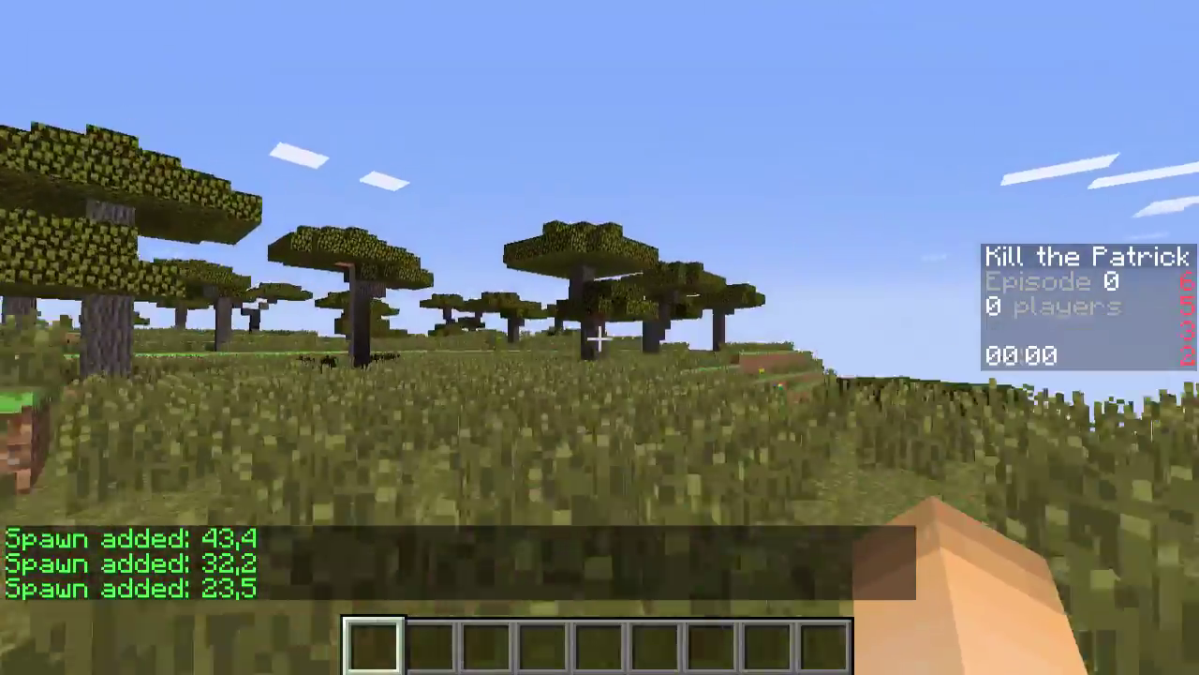
{"action": "key", "text": "w"}
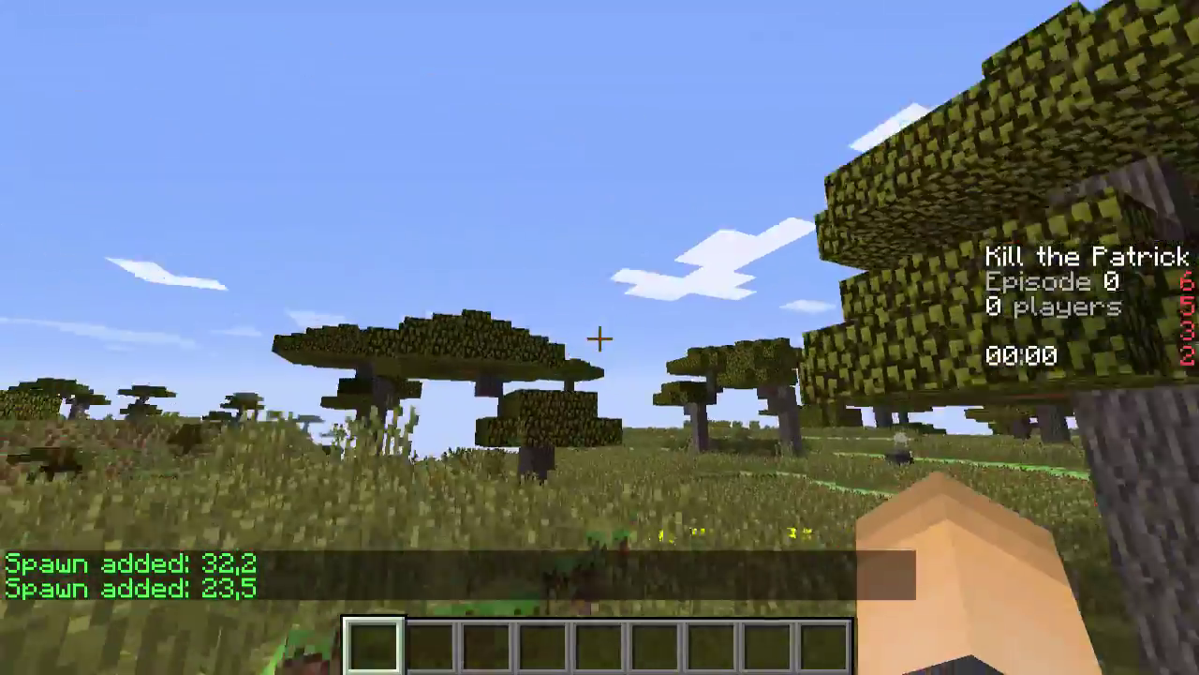
{"action": "key", "text": "w"}
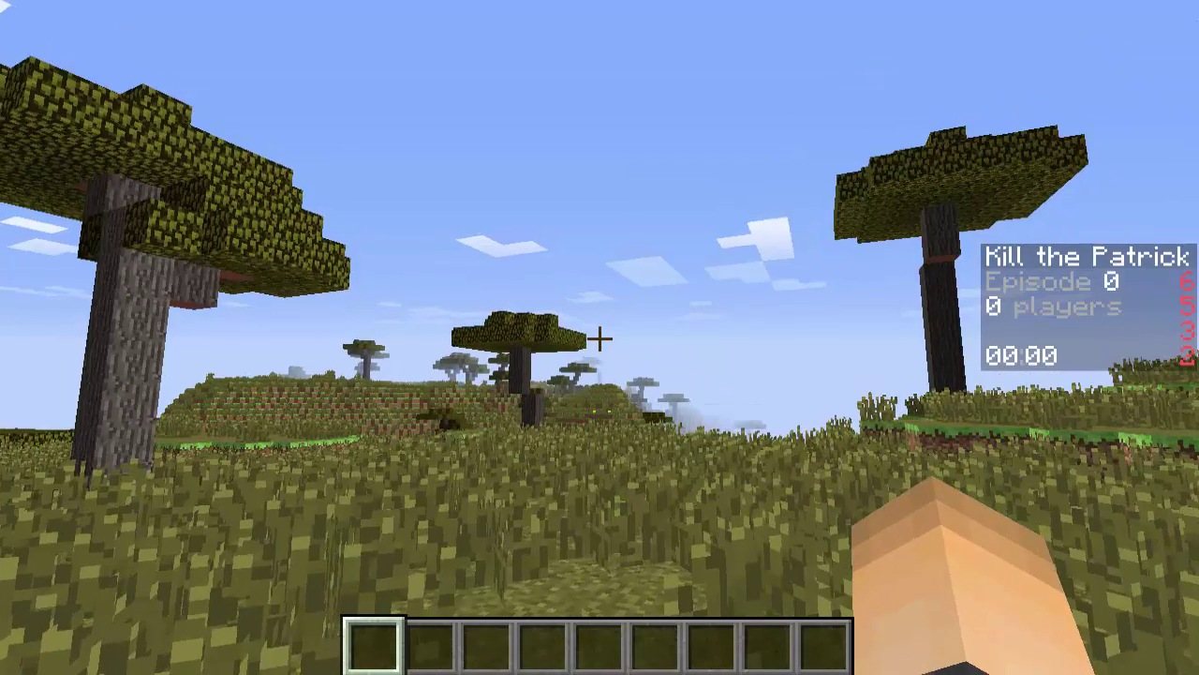
{"action": "key", "text": "w"}
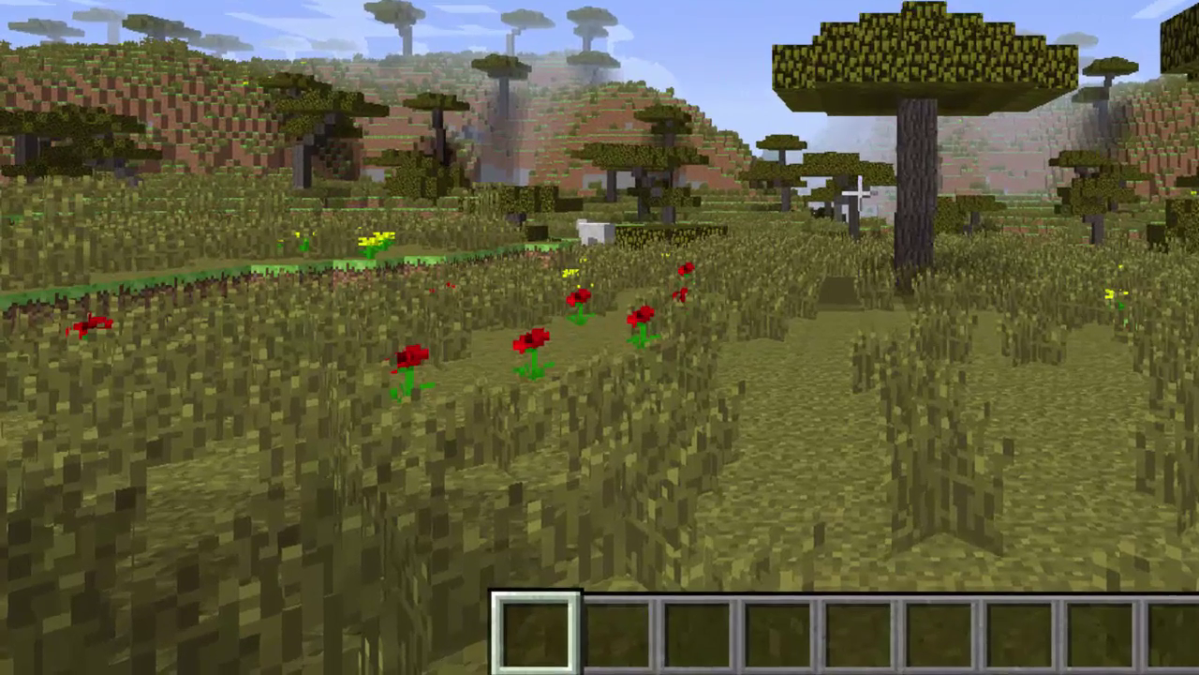
Start the Ultra Hardcore game with the command /uh start and walk around to check the running scoreboard
{"action": "key", "text": "slash"}
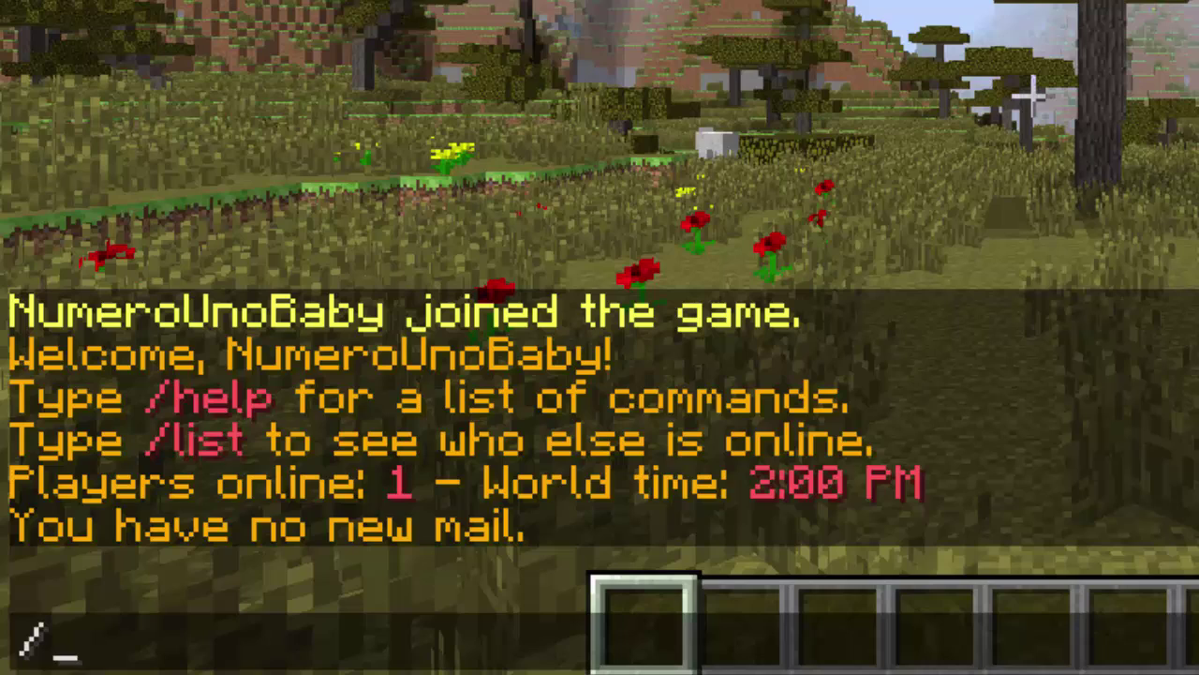
{"action": "type", "text": "uh sta"}
{"action": "key", "text": "Return"}
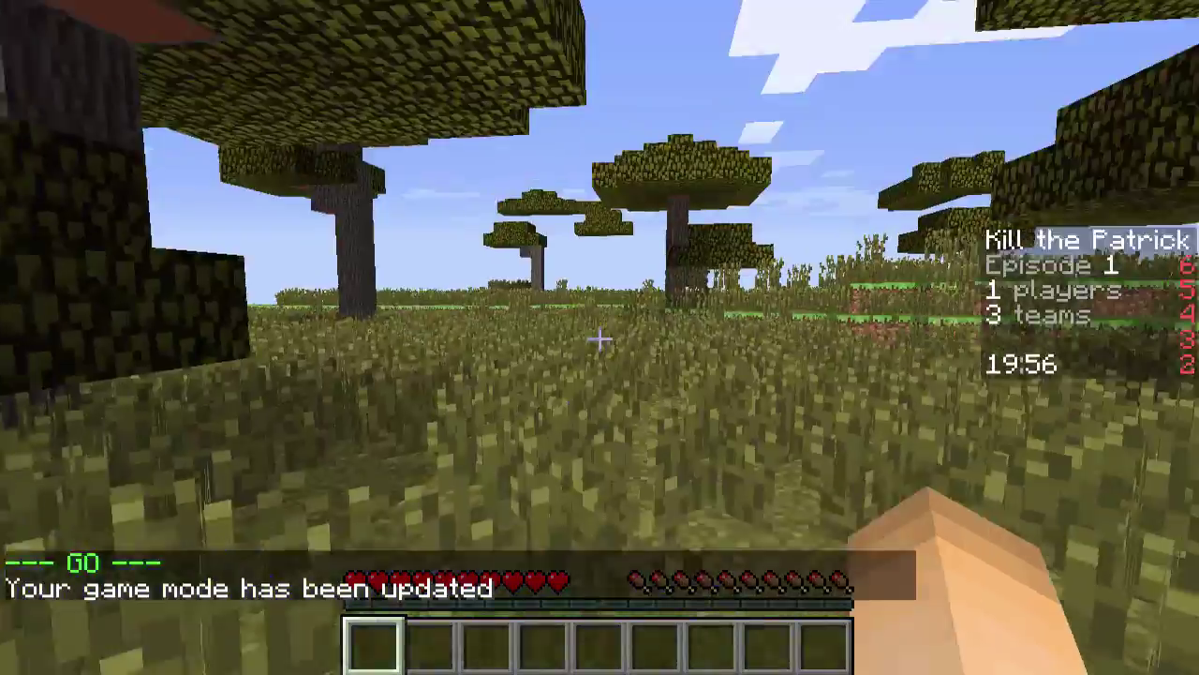
{"action": "key", "text": "w"}
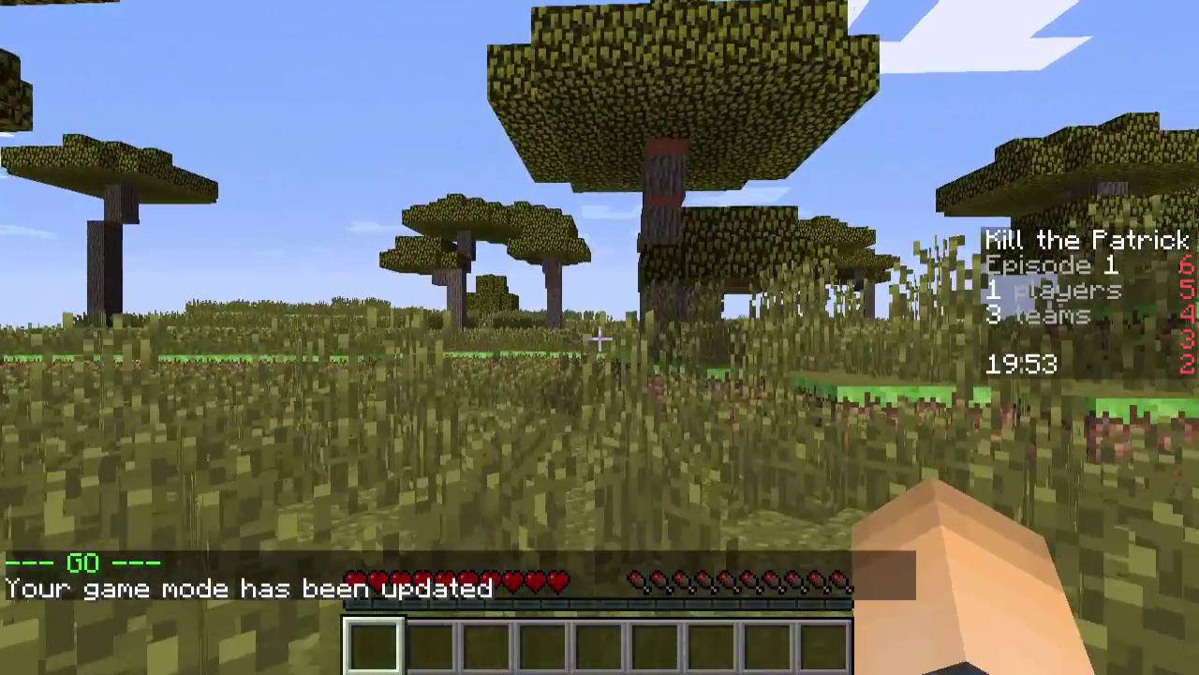
{"action": "key", "text": "w"}
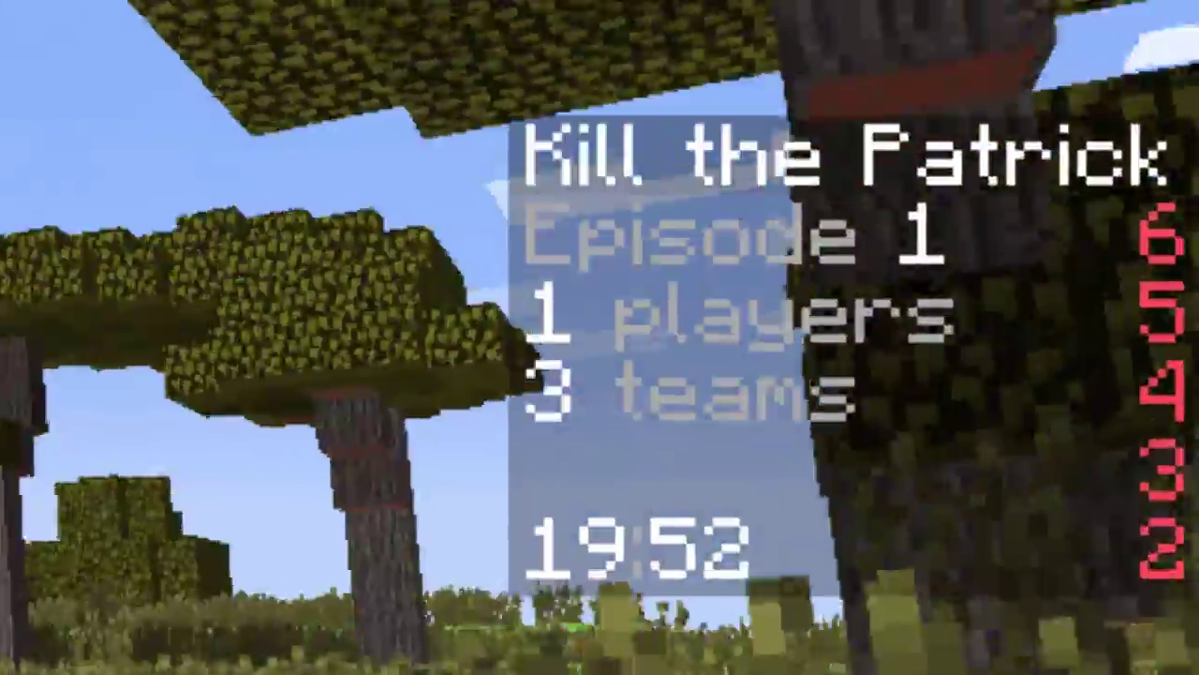
{"action": "key", "text": "w"}
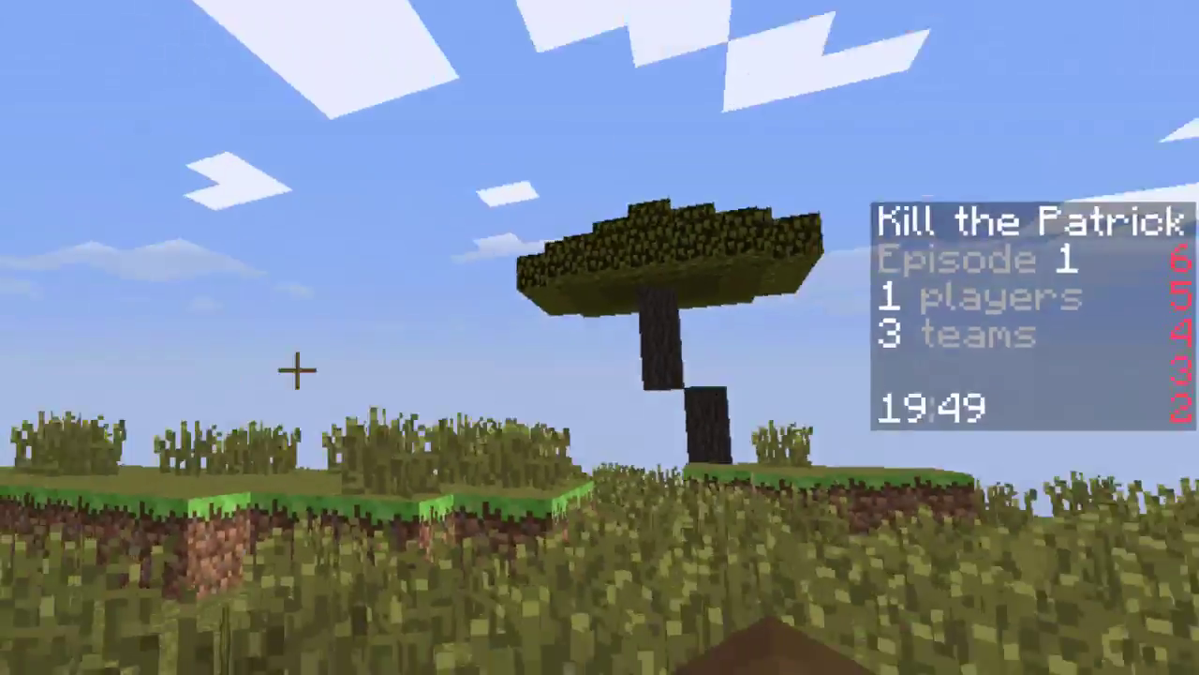
Force the current episode to end and move the game to the next episode with the command /uh shift
{"action": "key", "text": "slash"}
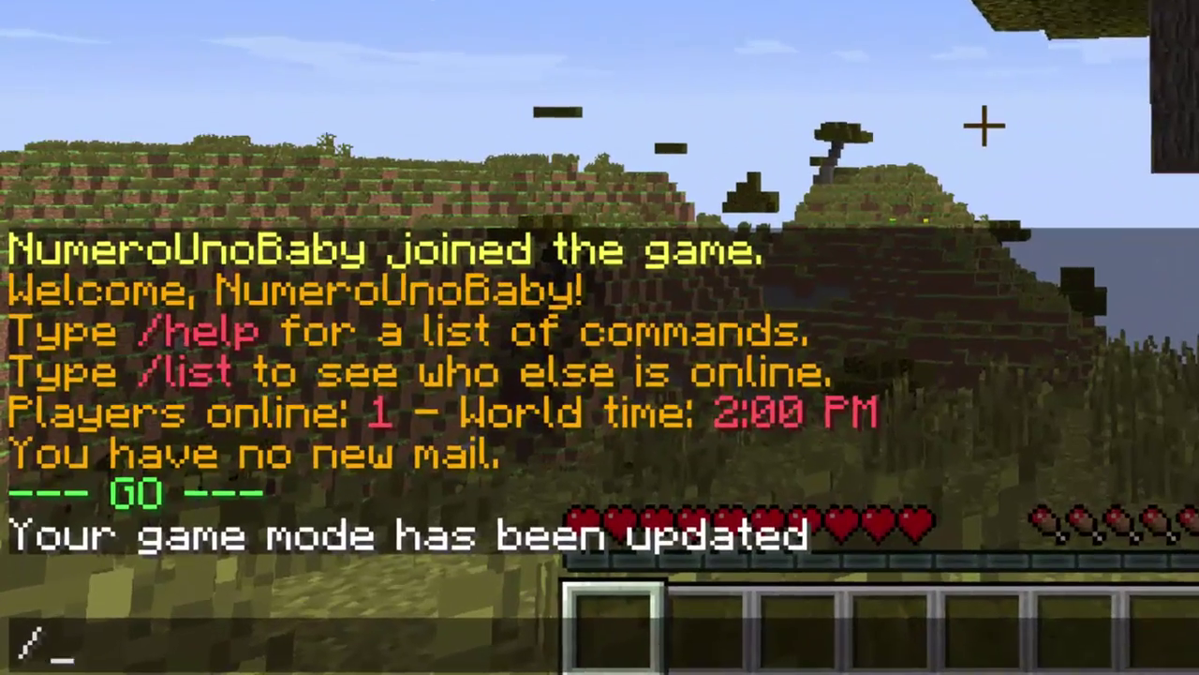
{"action": "type", "text": "uh shift"}
{"action": "key", "text": "Return"}
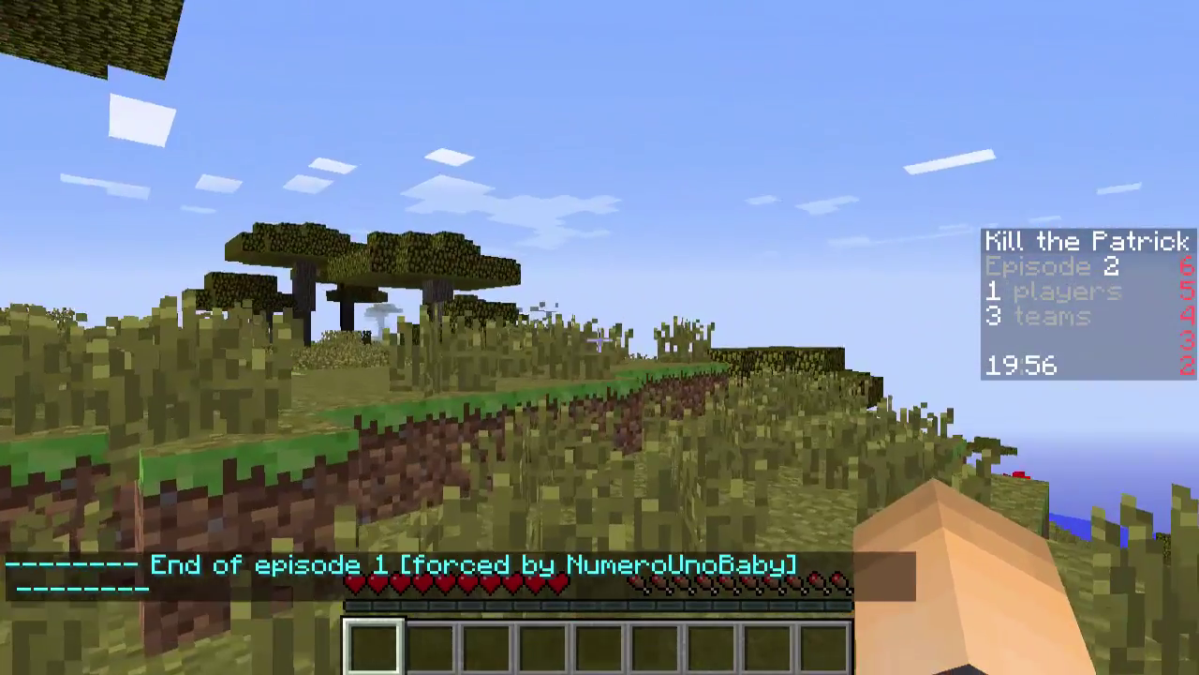
List the plugin's freeze commands and freeze the entire game with /uh freeze all
{"action": "type", "text": "/uh"}
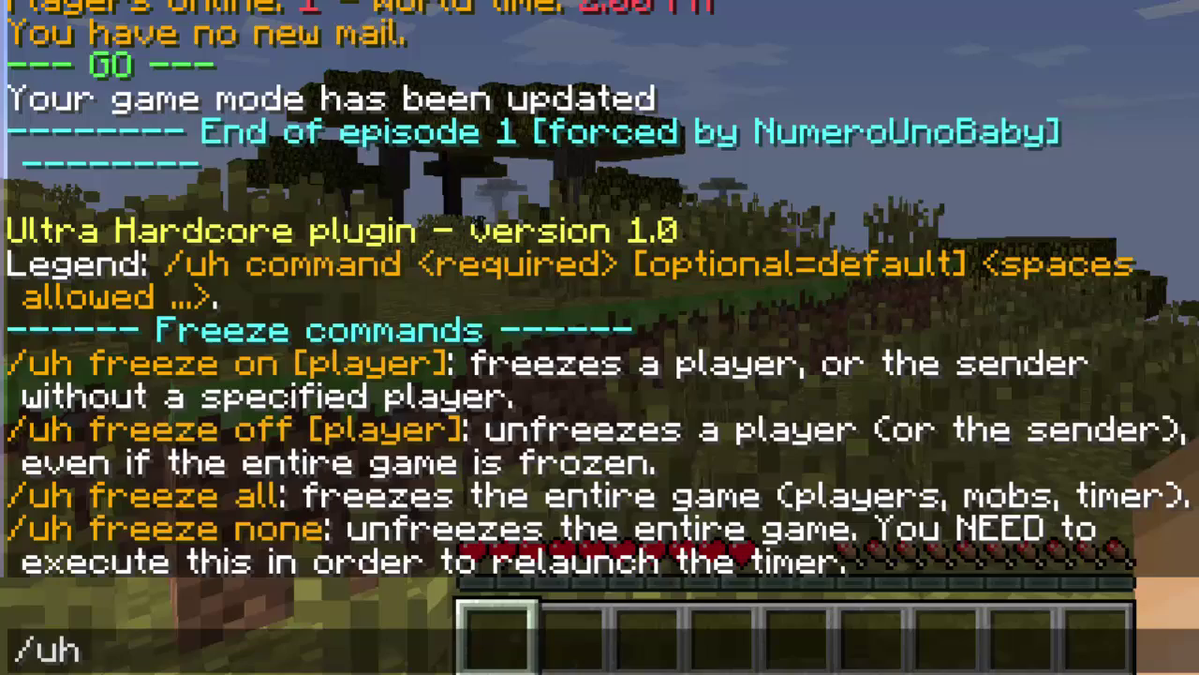
{"action": "type", "text": " freeze al"}
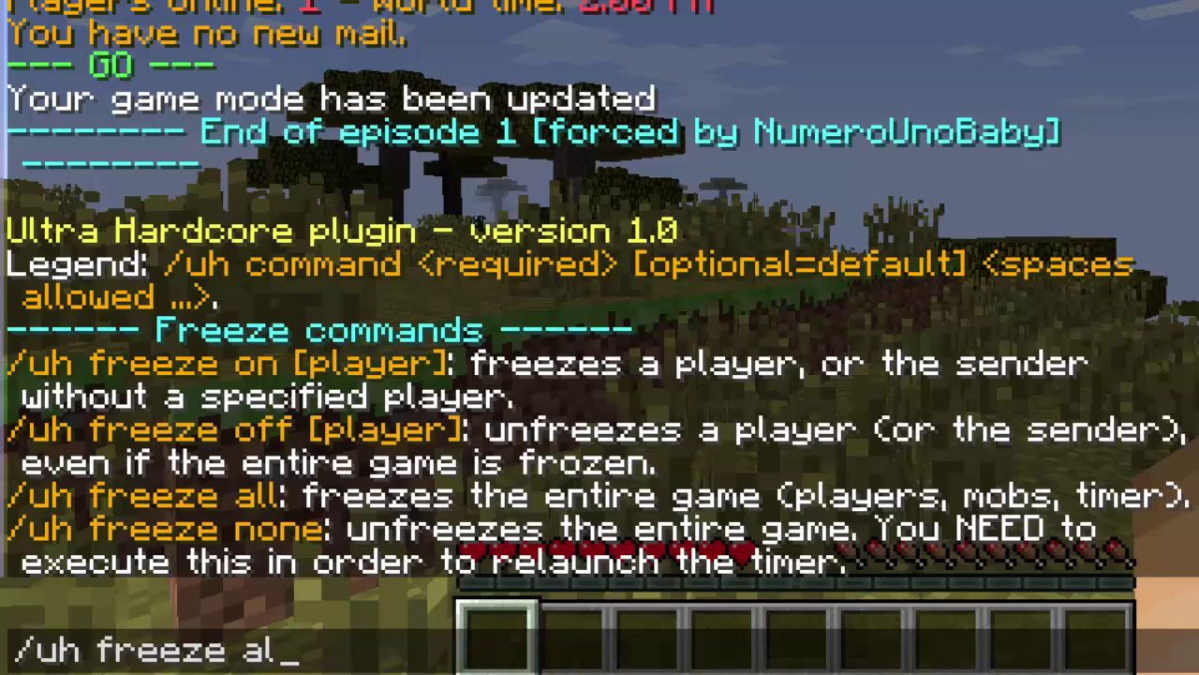
{"action": "type", "text": "l"}
{"action": "key", "text": "Return"}
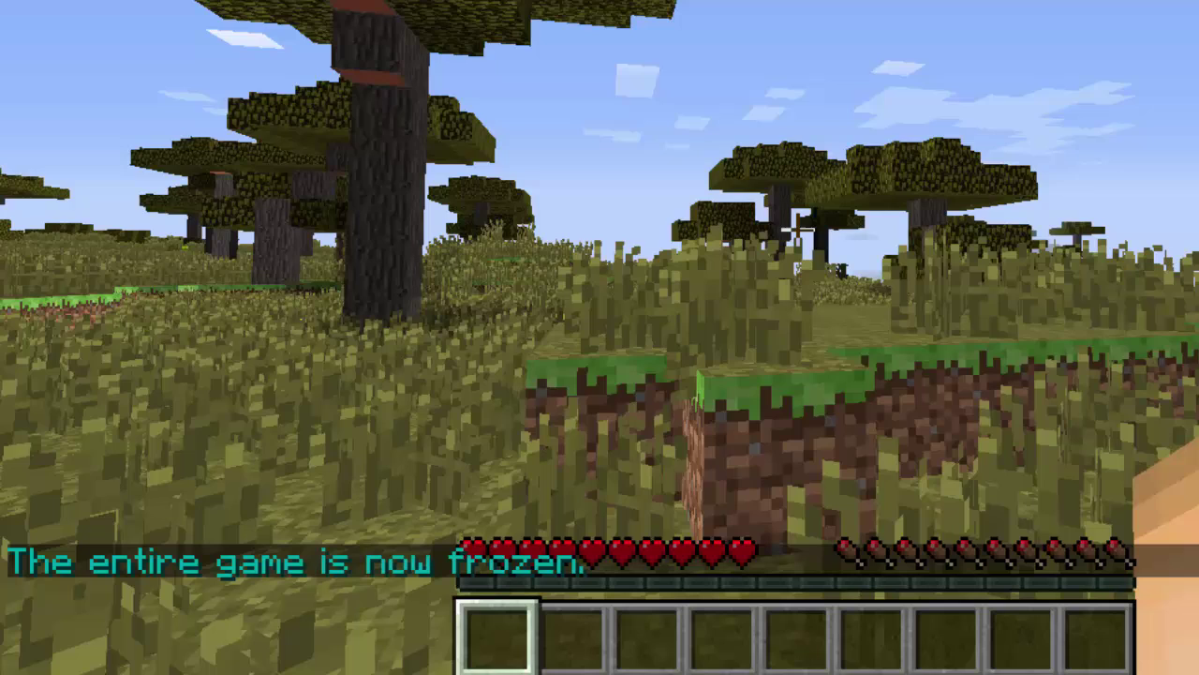
{"action": "key", "text": "slash"}
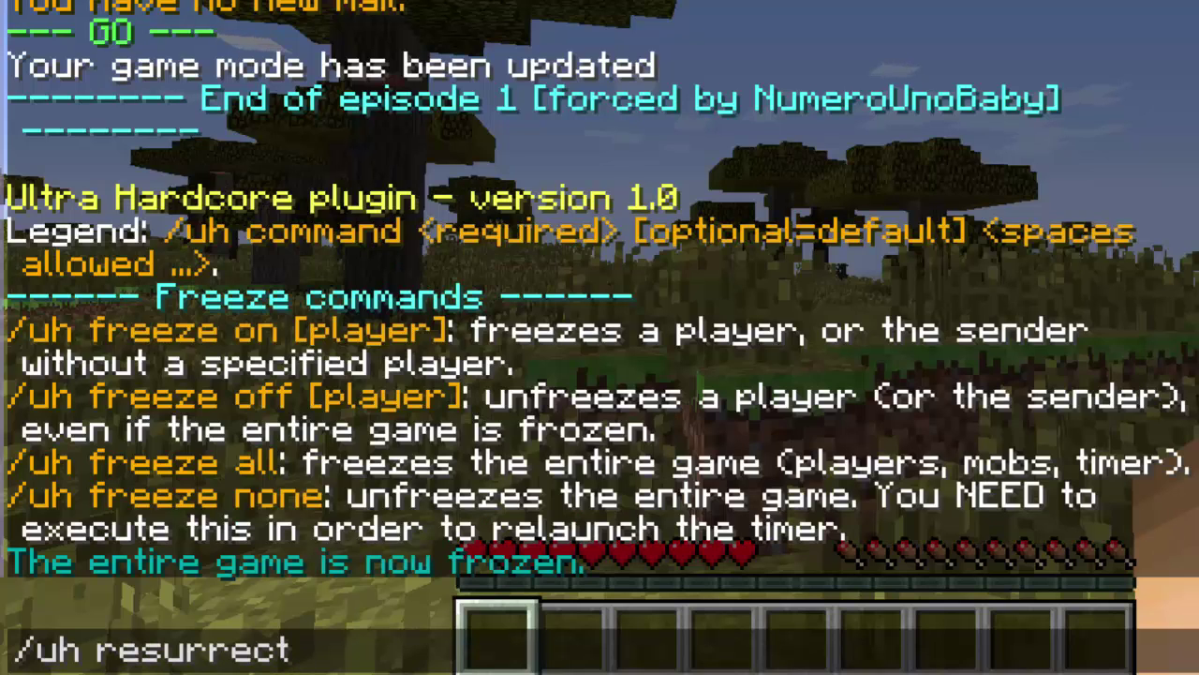
{"action": "type", "text": "uh resurrect NUmero"}
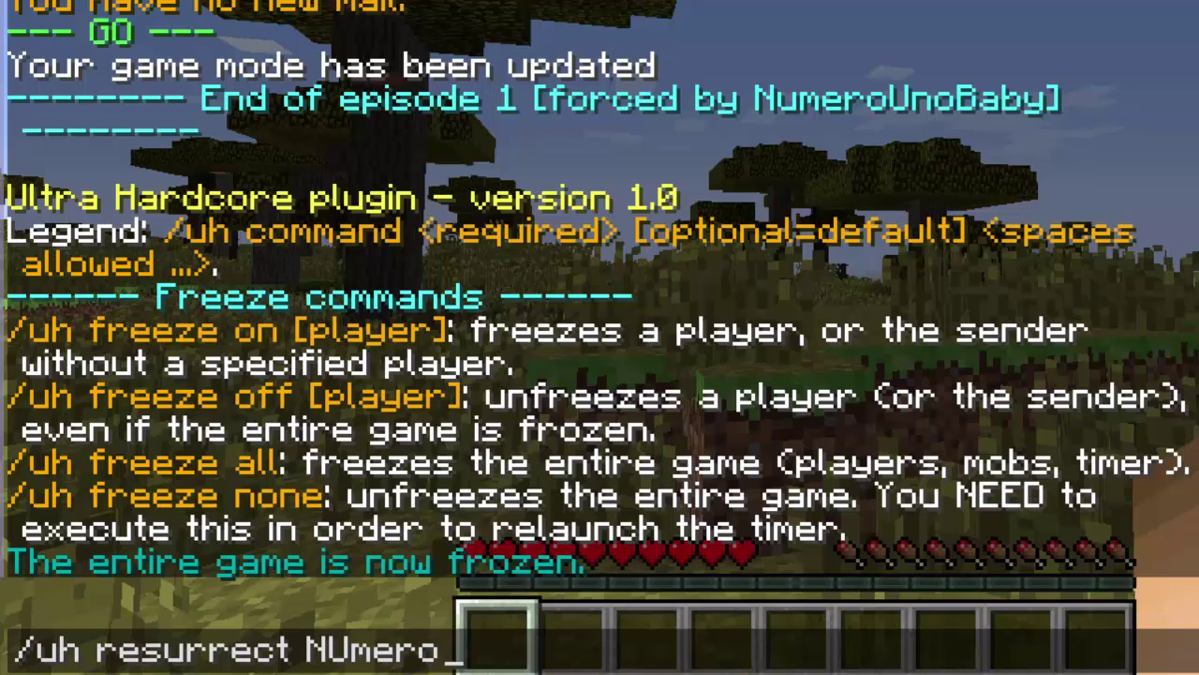
{"action": "type", "text": "UnoBaby"}
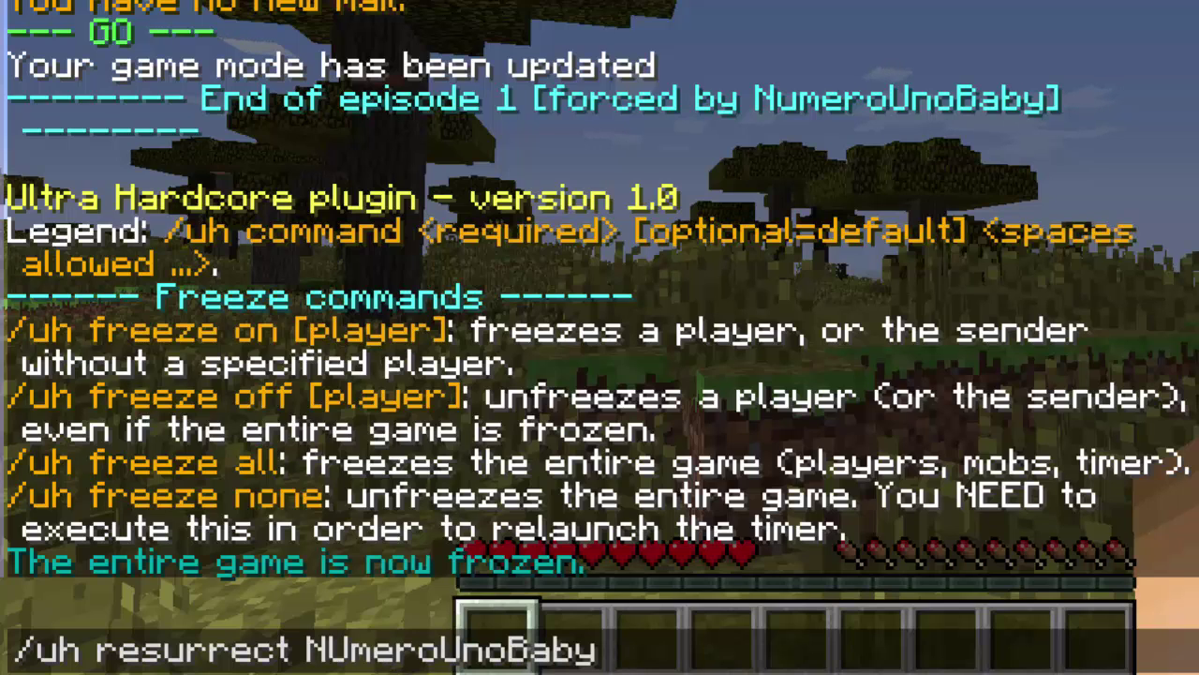
{"action": "key", "text": "BackSpace"}
{"action": "key", "text": "BackSpace"}
{"action": "key", "text": "BackSpace"}
{"action": "key", "text": "BackSpace"}
{"action": "key", "text": "BackSpace"}
{"action": "key", "text": "BackSpace"}
{"action": "key", "text": "BackSpace"}
{"action": "key", "text": "BackSpace"}
{"action": "key", "text": "BackSpace"}
{"action": "key", "text": "BackSpace"}
{"action": "key", "text": "BackSpace"}
{"action": "key", "text": "BackSpace"}
{"action": "key", "text": "BackSpace"}
{"action": "key", "text": "BackSpace"}
{"action": "key", "text": "BackSpace"}
{"action": "key", "text": "BackSpace"}
{"action": "key", "text": "BackSpace"}
{"action": "key", "text": "BackSpace"}
{"action": "key", "text": "BackSpace"}
{"action": "key", "text": "BackSpace"}
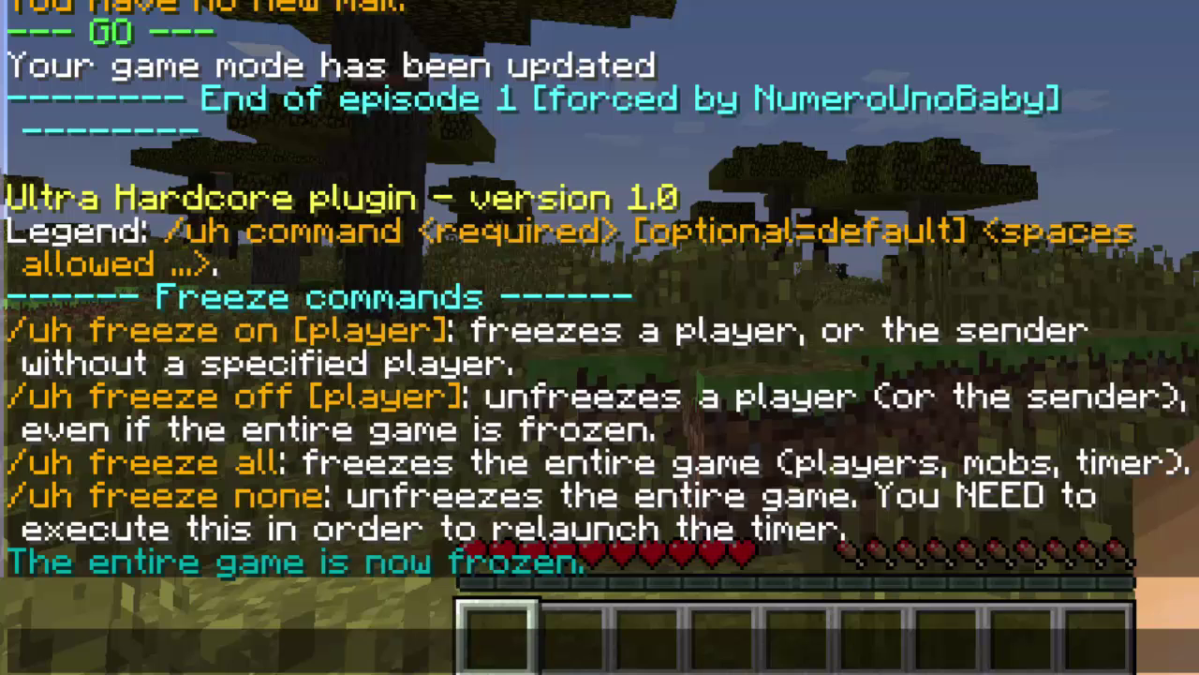
{"action": "key", "text": "Escape"}
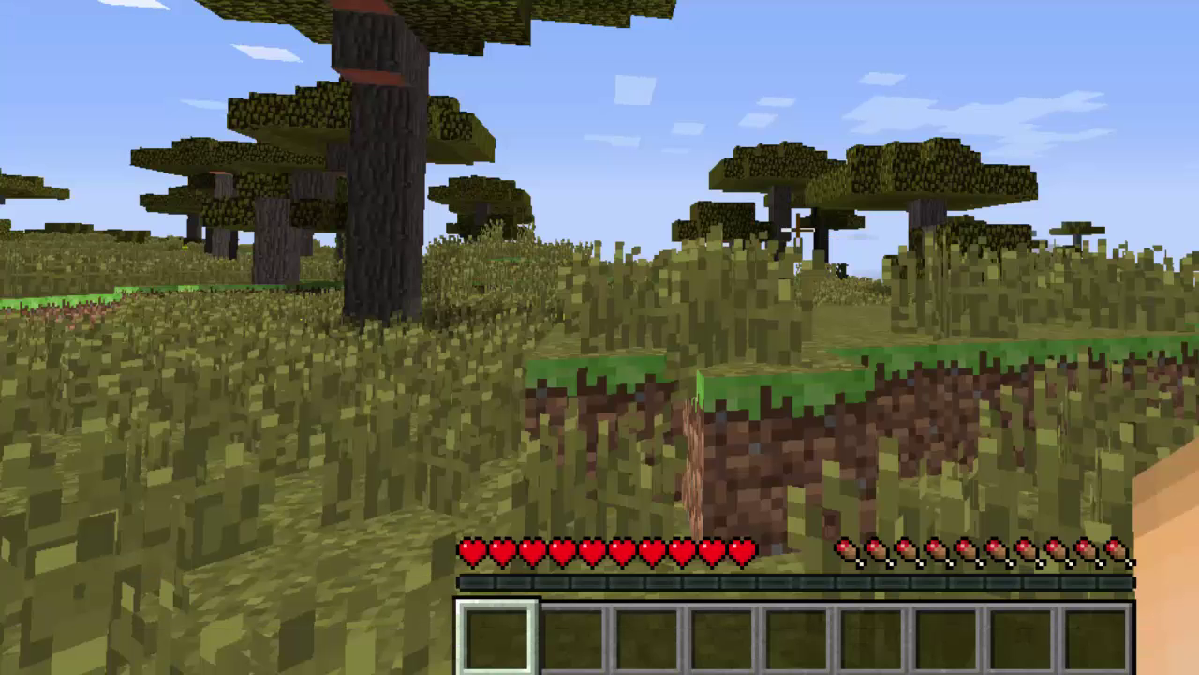
Show the plugin's spectator commands by running /uh spec without any arguments
{"action": "key", "text": "slash"}
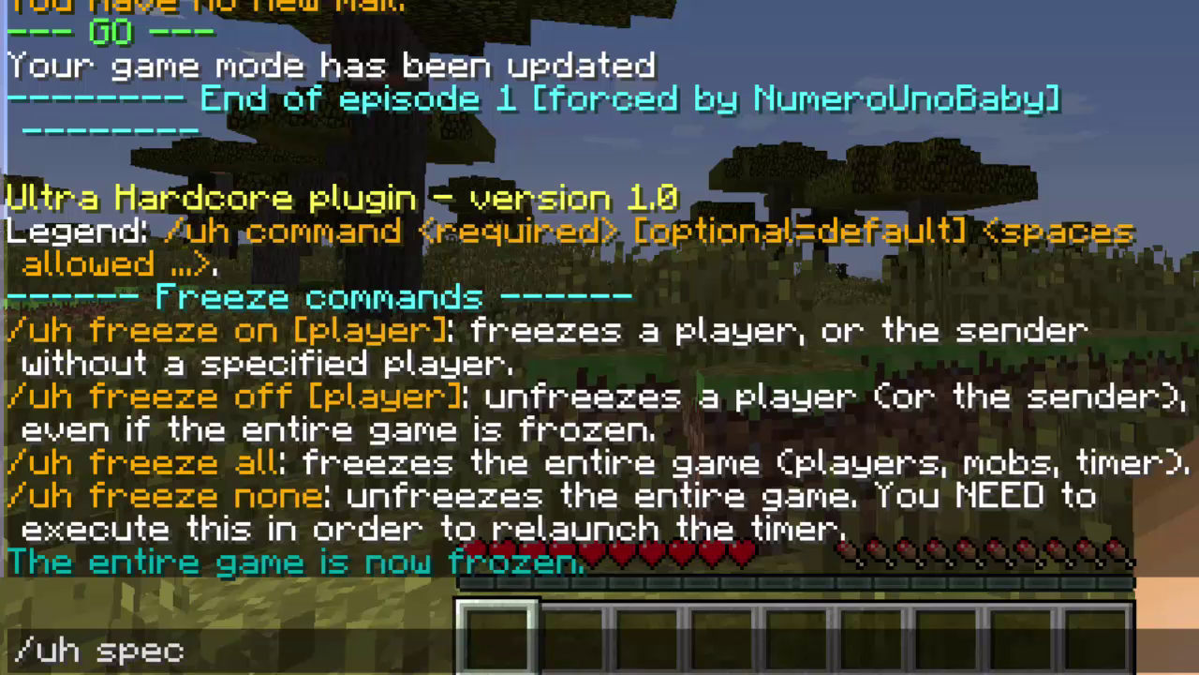
{"action": "key", "text": "Return"}
{"action": "key", "text": "t"}
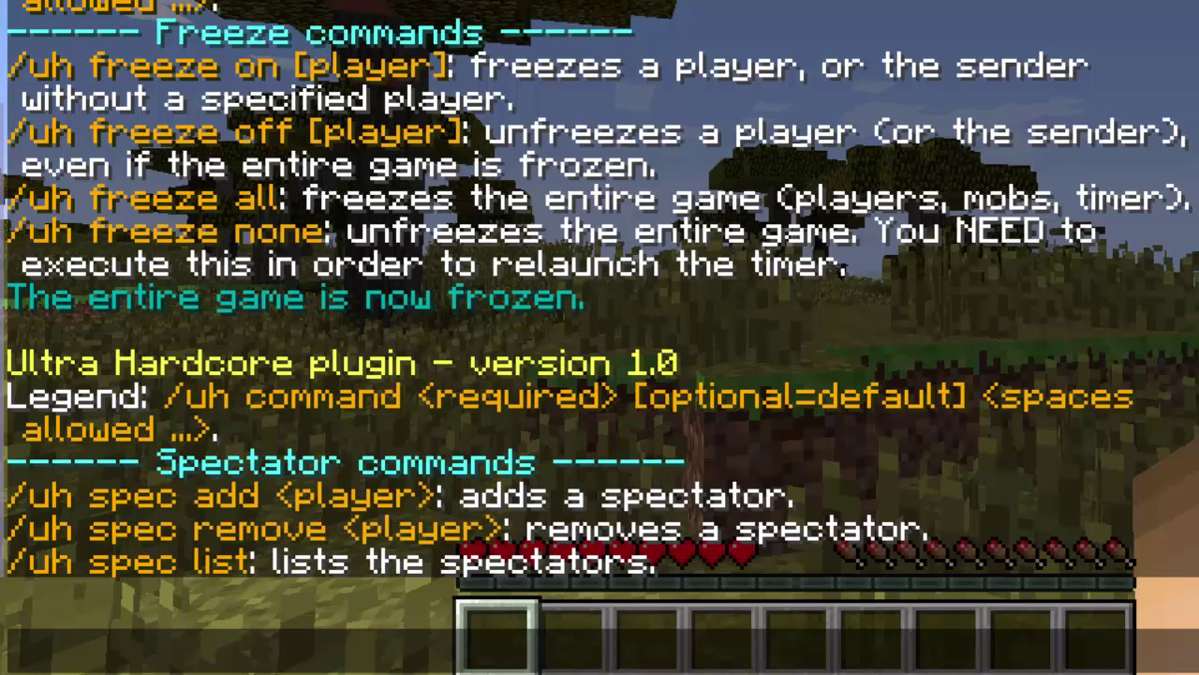
{"action": "key", "text": "Escape"}
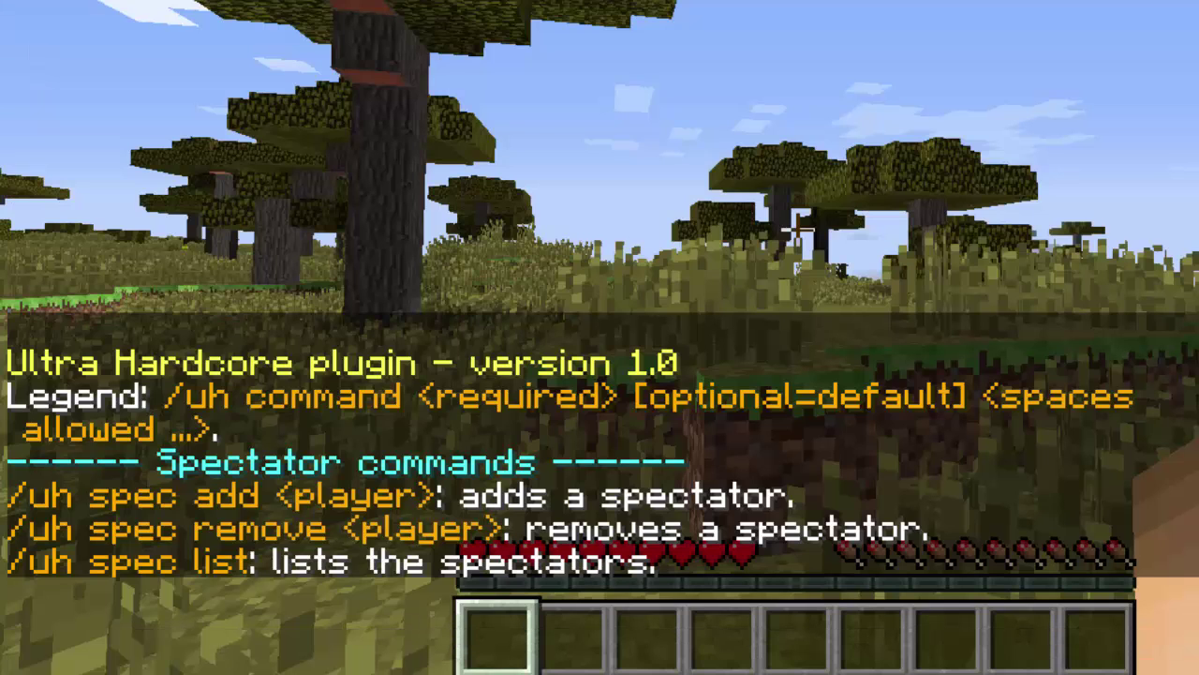
{"action": "key", "text": "slash"}
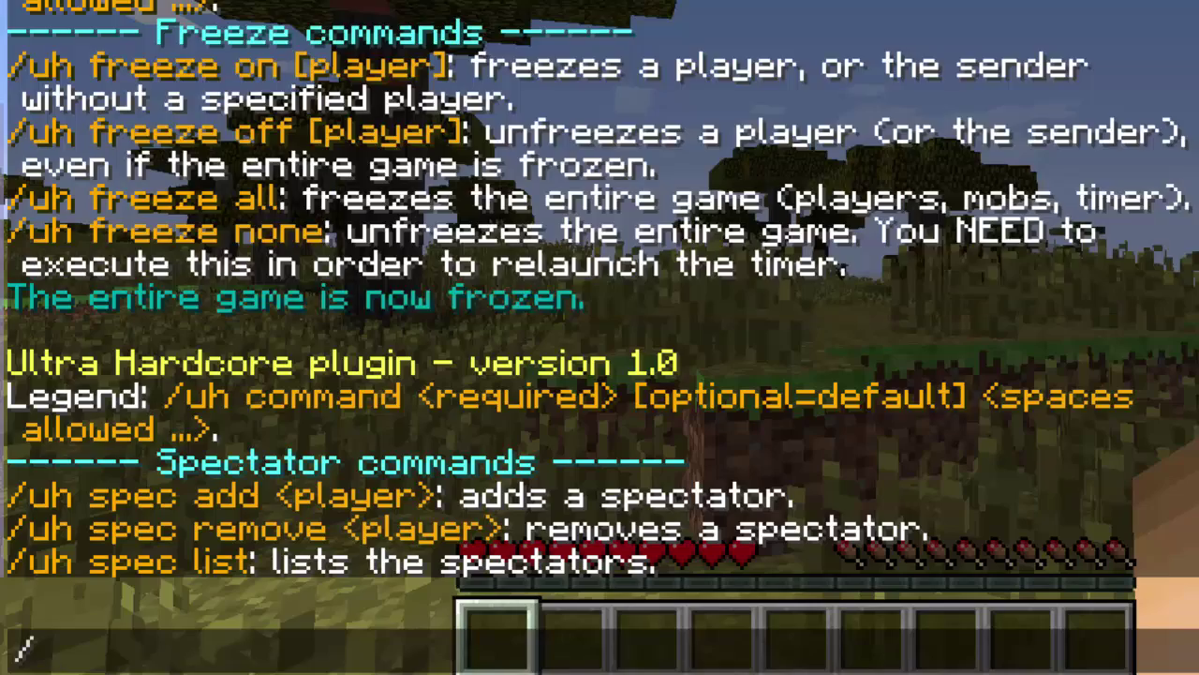
{"action": "key", "text": "Escape"}
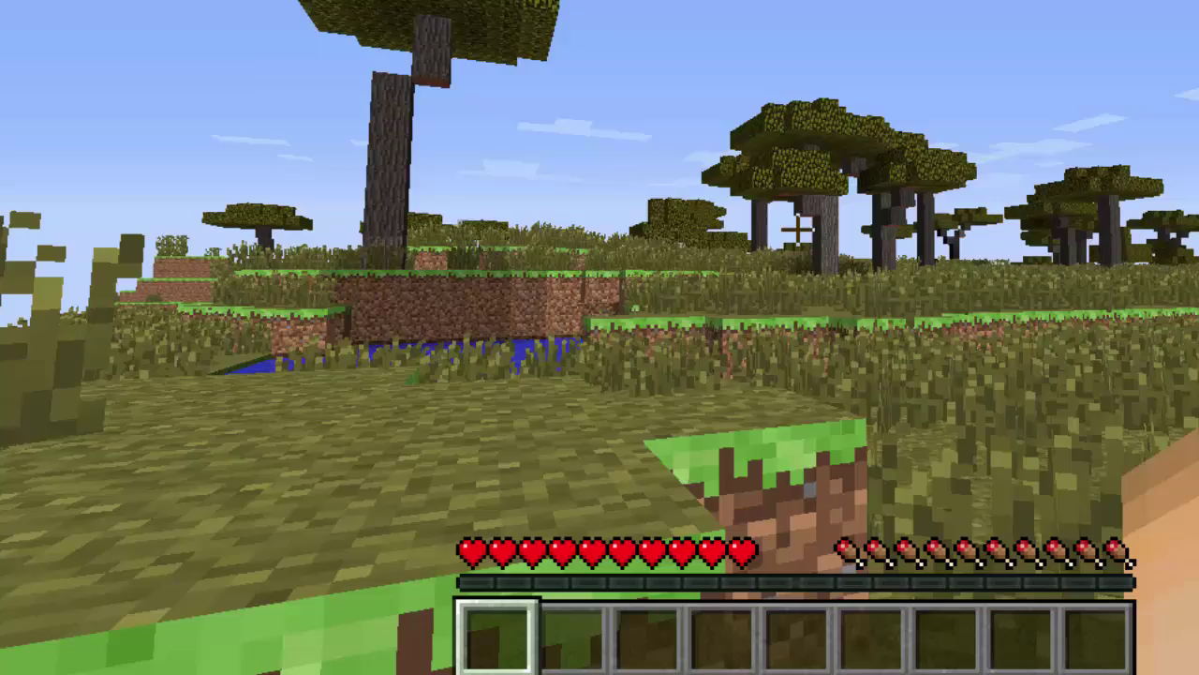
{"action": "right_click", "coordinate": [795, 230]}
{"action": "key", "text": "slash"}
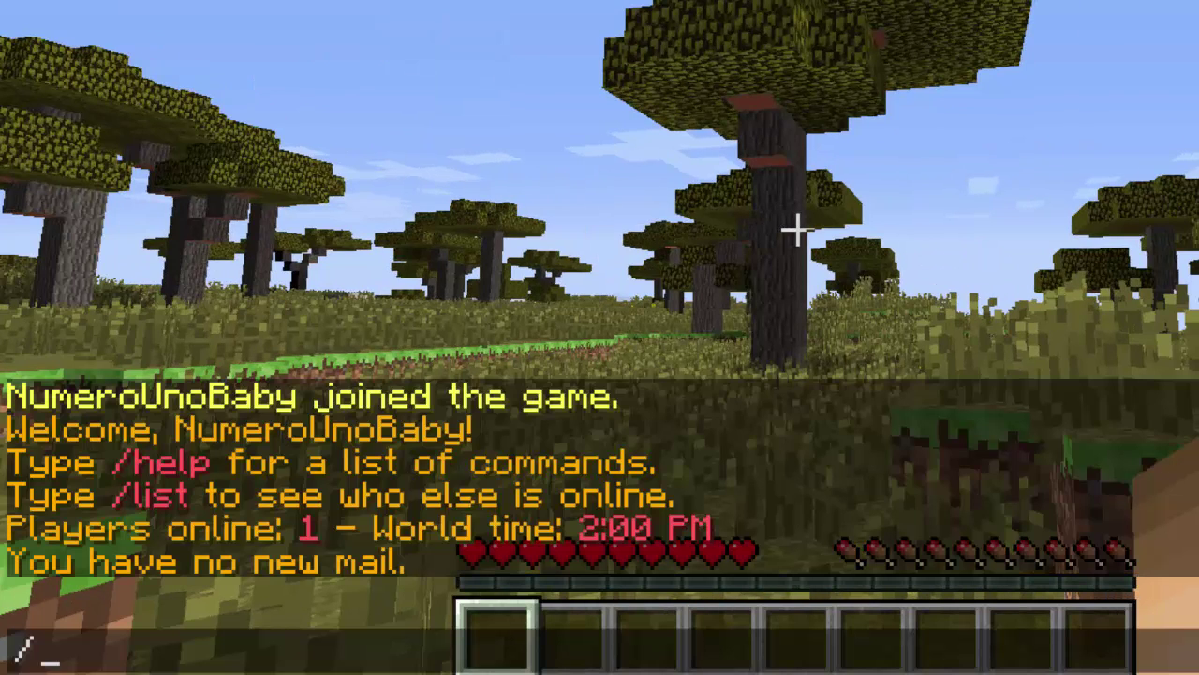
{"action": "type", "text": "t eiu"}
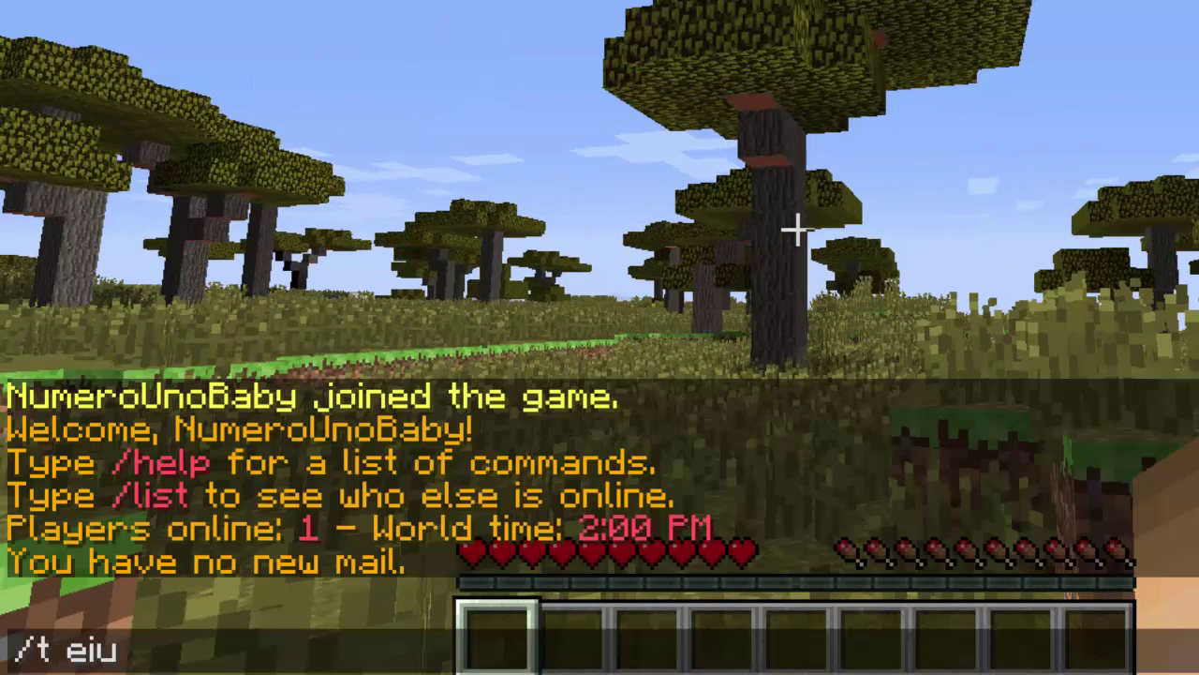
{"action": "type", "text": "ope"}
{"action": "left_click", "coordinate": [787, 530]}
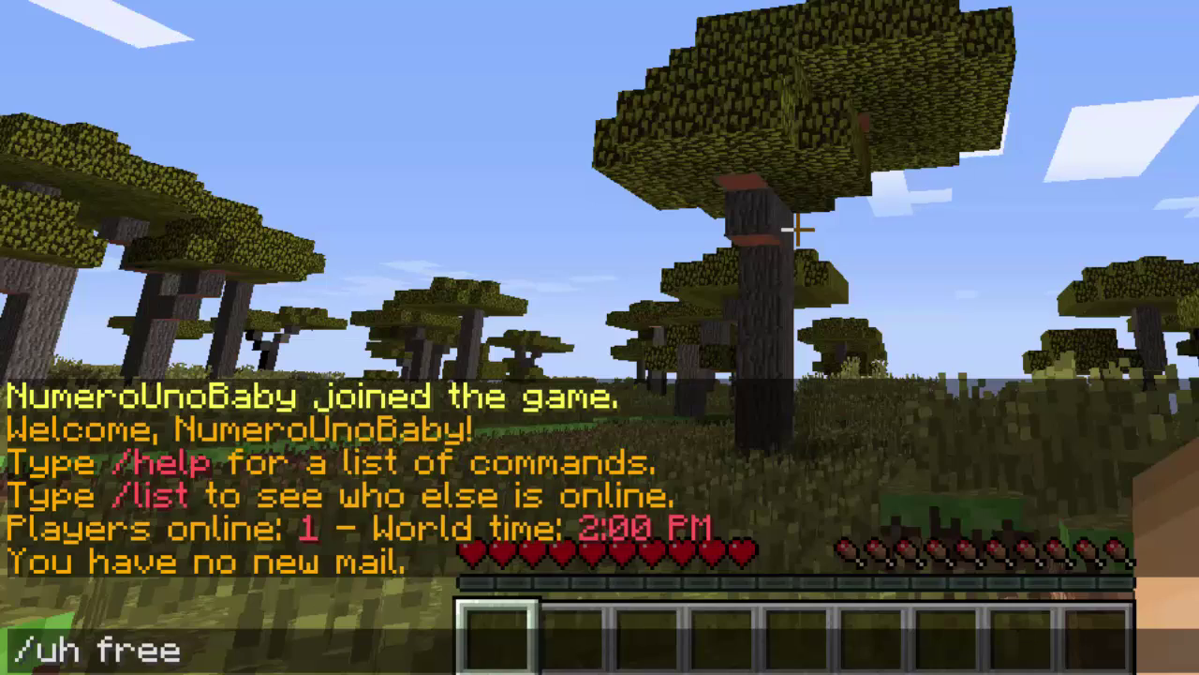
Unfreeze the entire game with /uh freeze none and walk forward in the running game
{"action": "type", "text": "uh freeze none"}
{"action": "key", "text": "Return"}
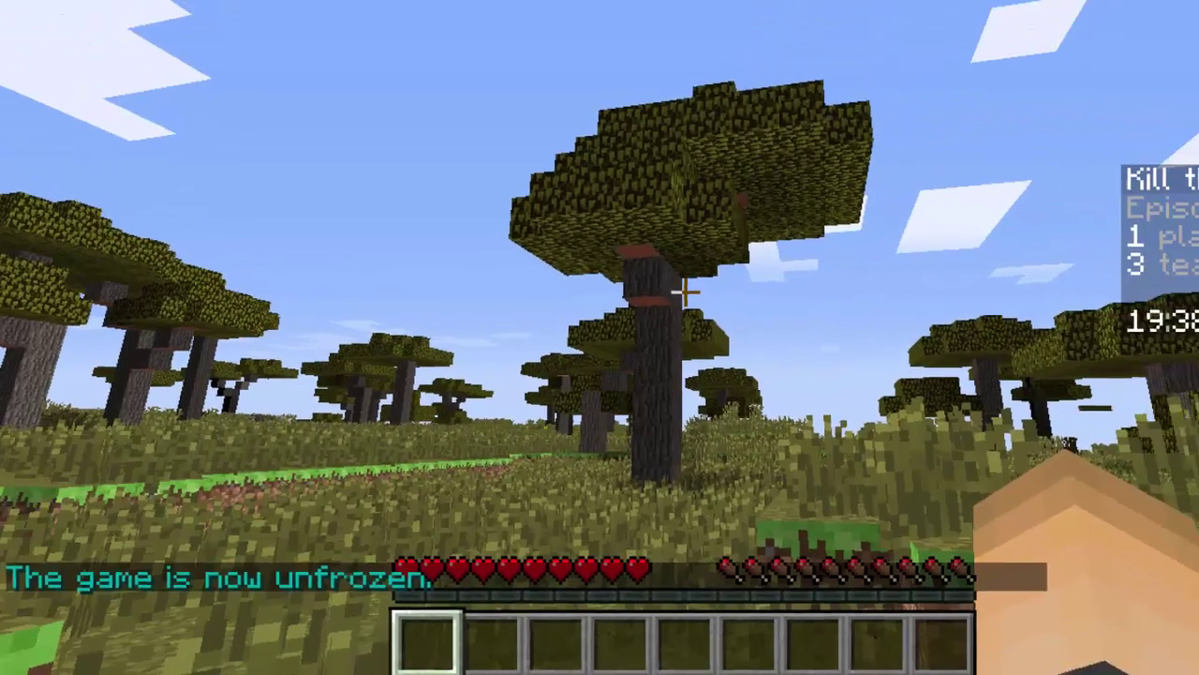
{"action": "key", "text": "w"}
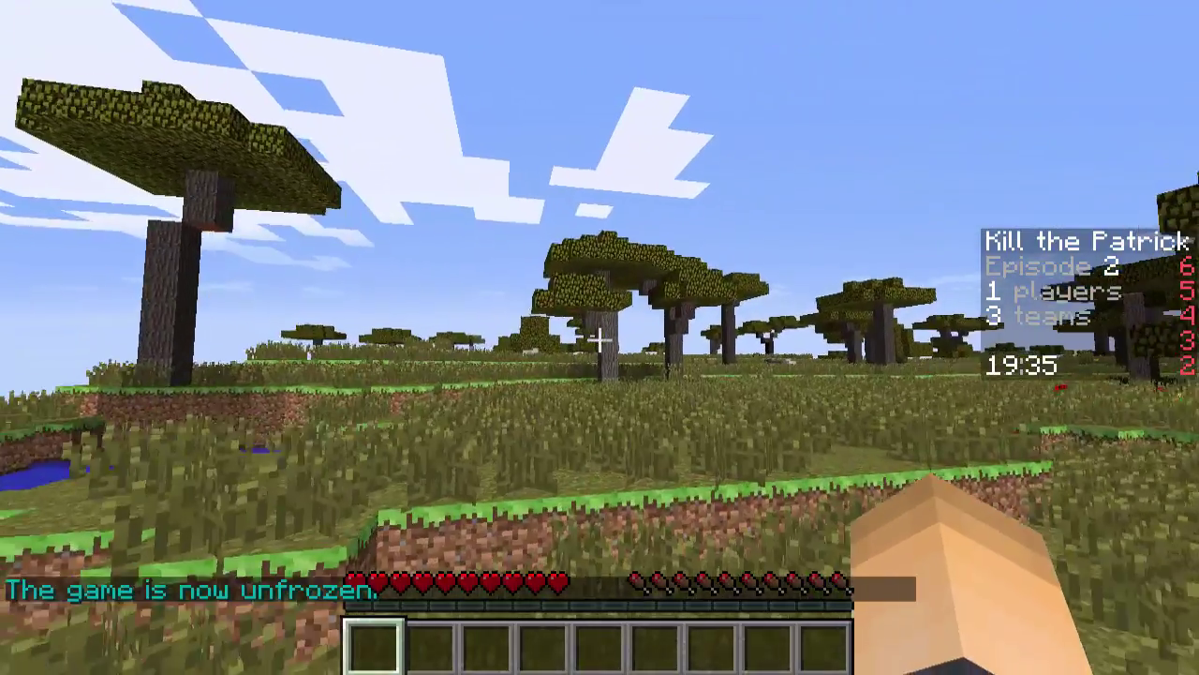
{"action": "key", "text": "w"}
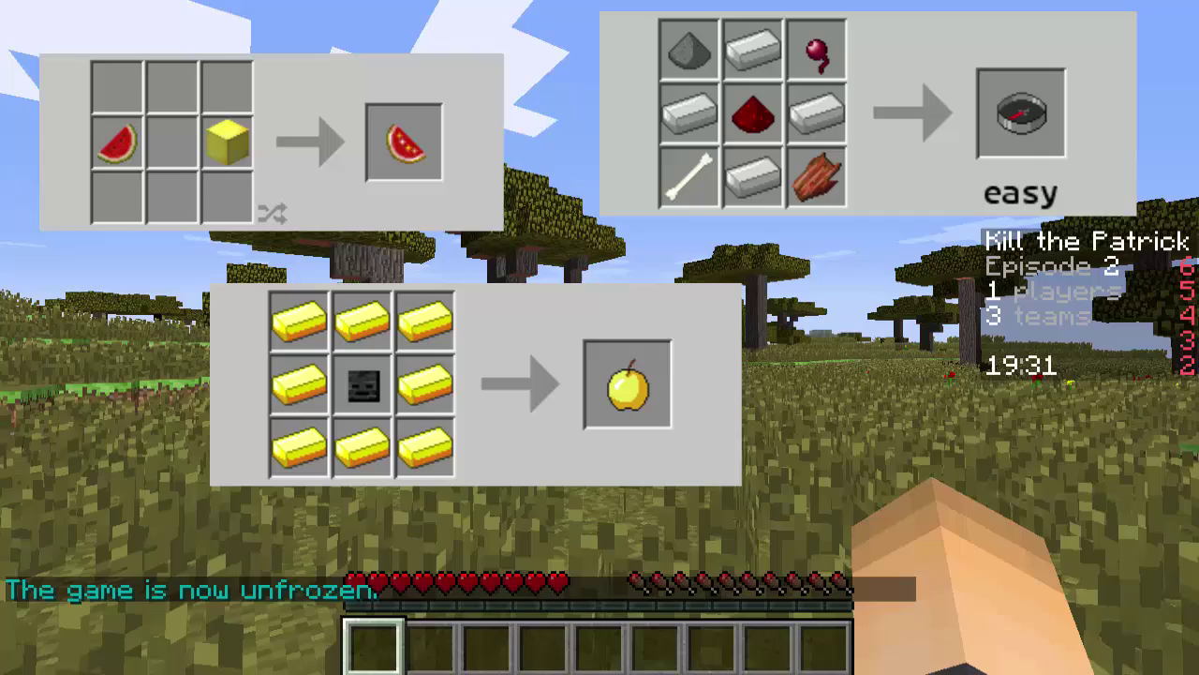
{"action": "key", "text": "w"}
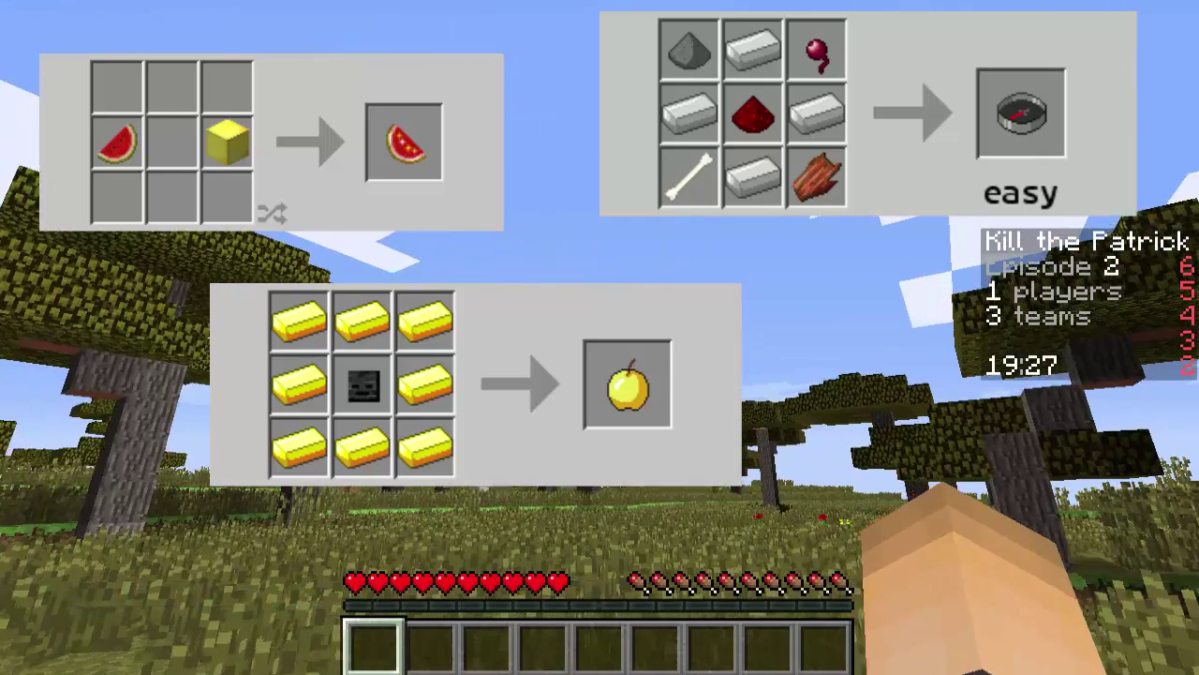
{"action": "key", "text": "w"}
{"action": "key", "text": "w"}
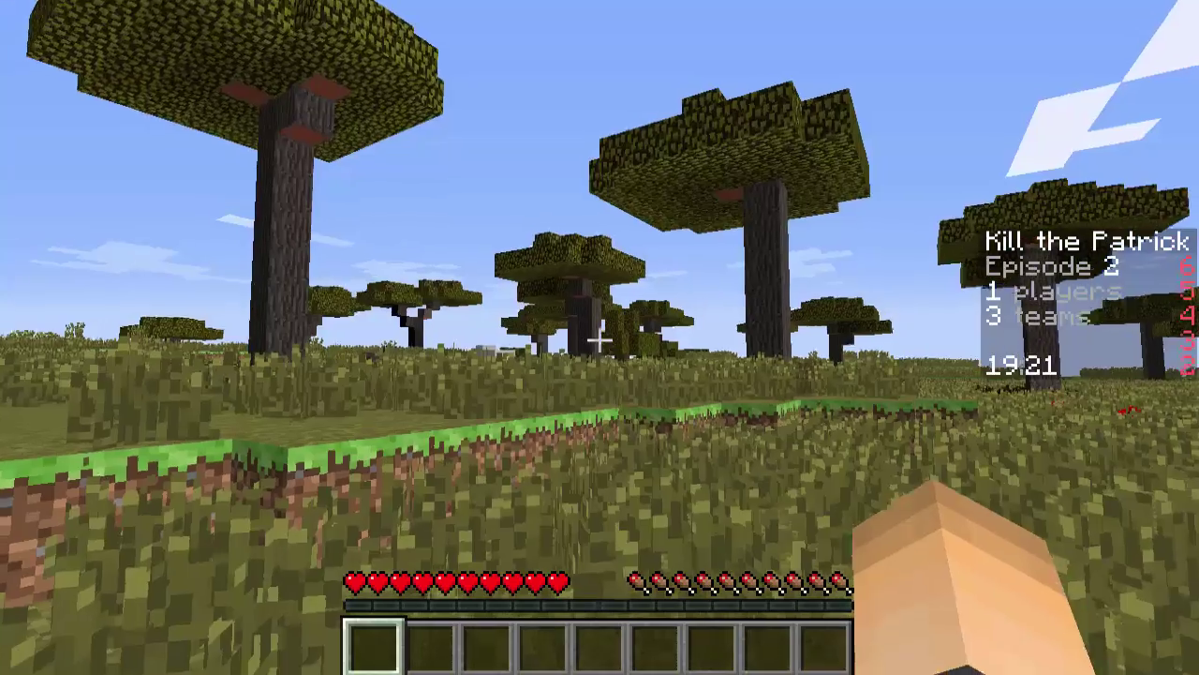
{"action": "key", "text": "w"}
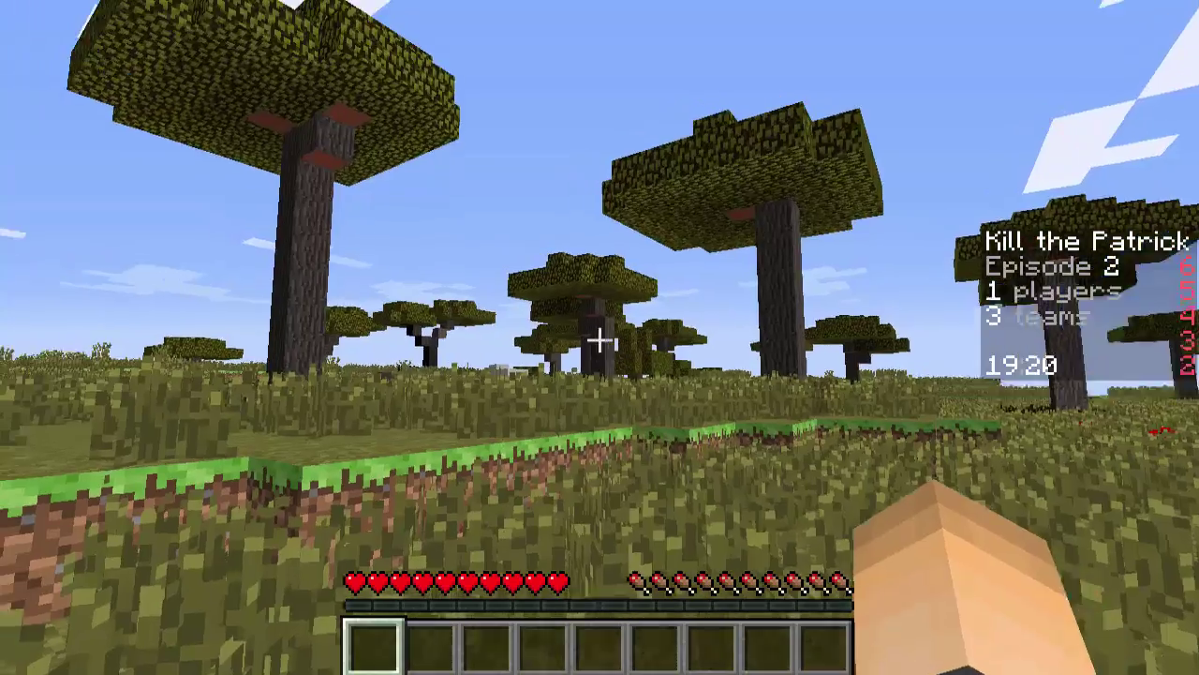
{"action": "key", "text": "w"}
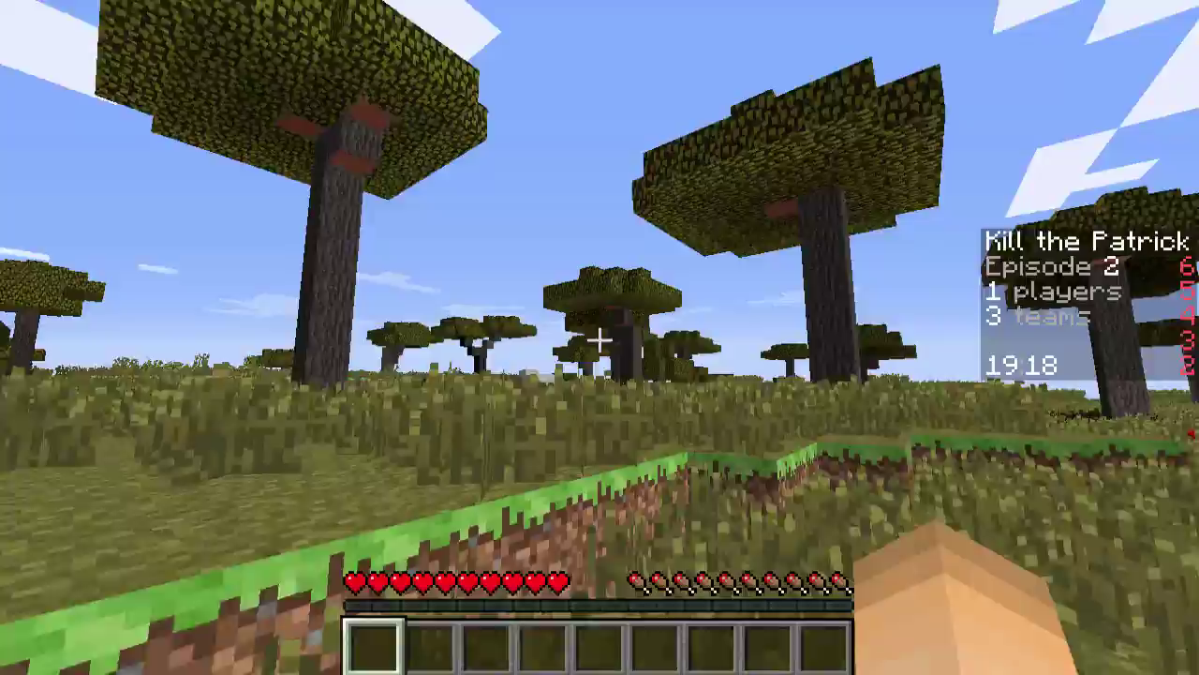
{"action": "key", "text": "w"}
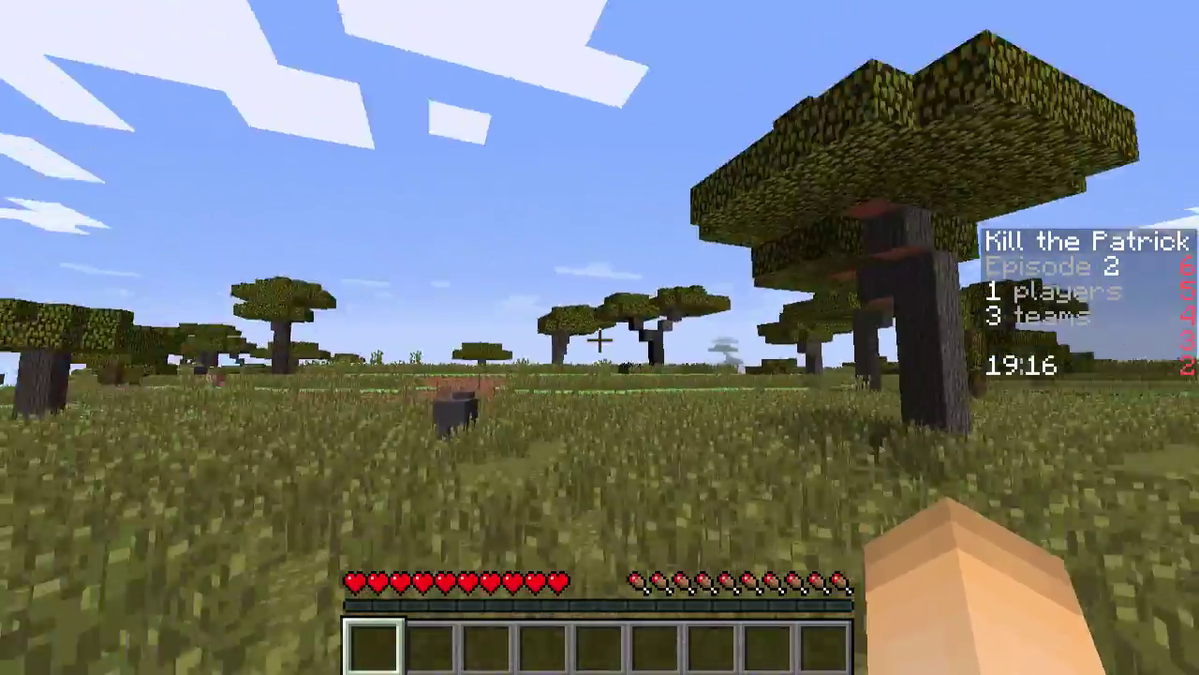
{"action": "key", "text": "w"}
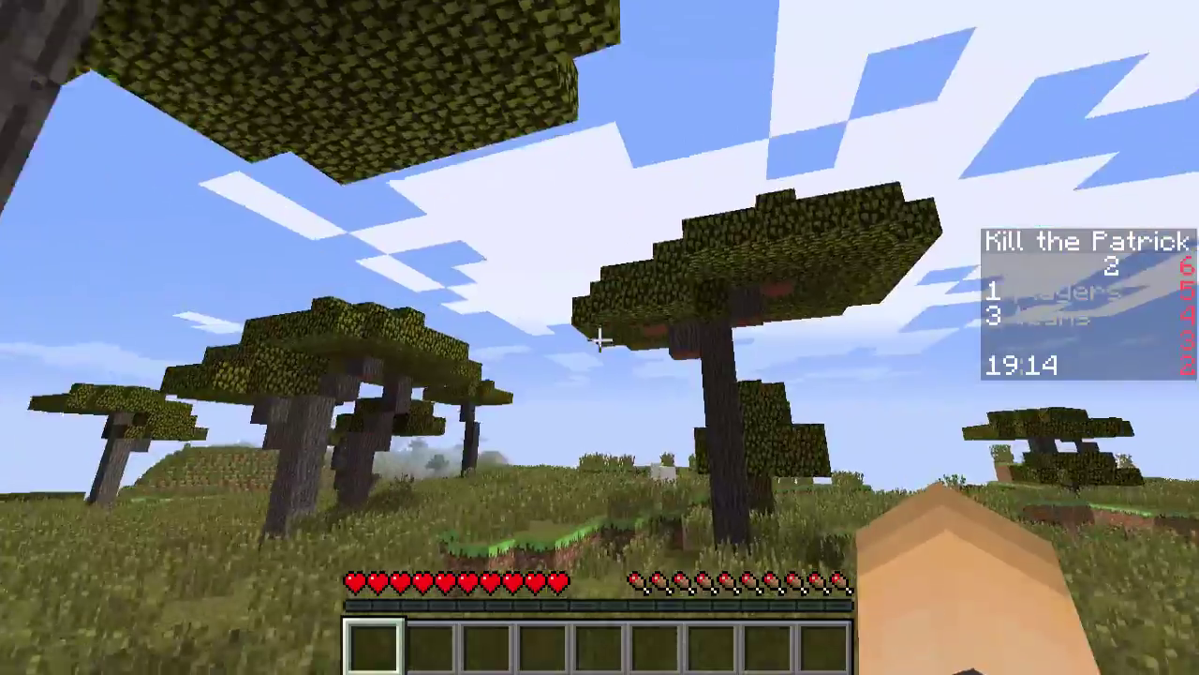
{"action": "key", "text": "w"}
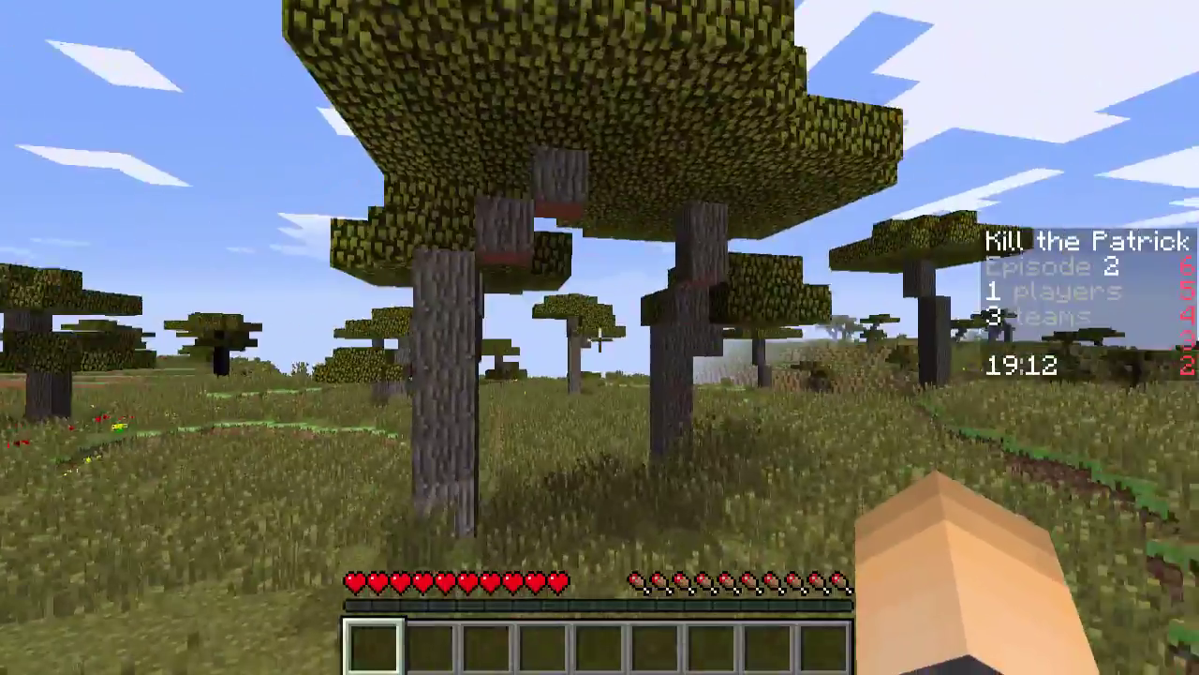
{"action": "key", "text": "w"}
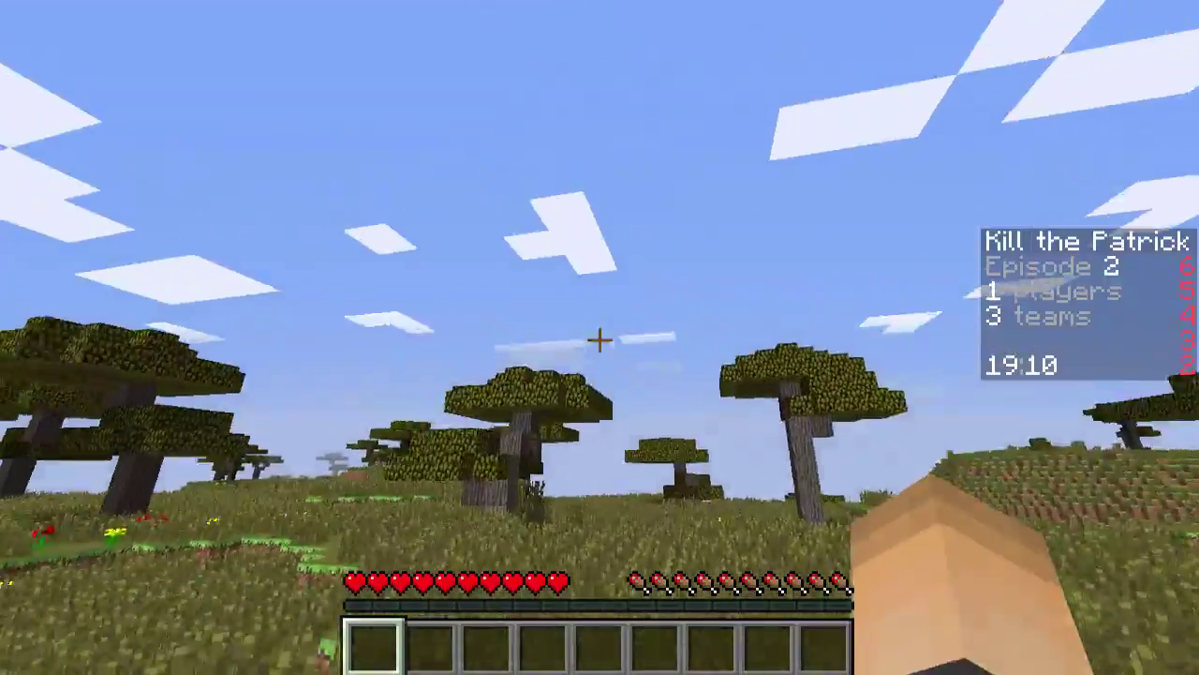
{"action": "key", "text": "w"}
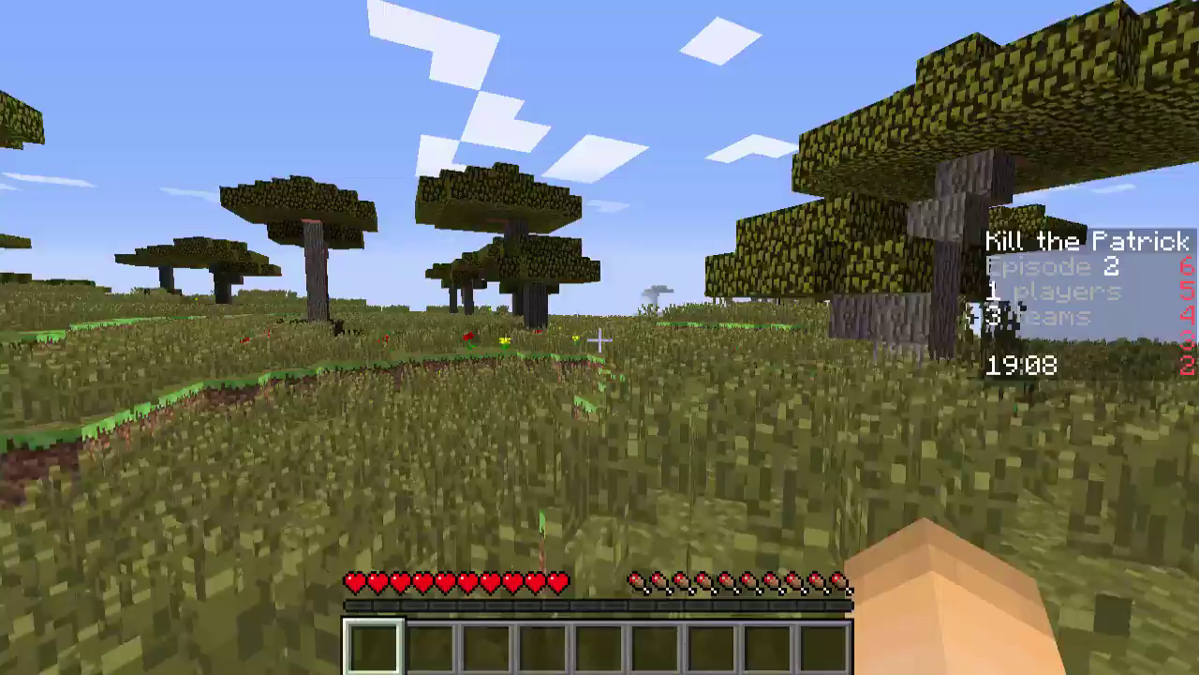